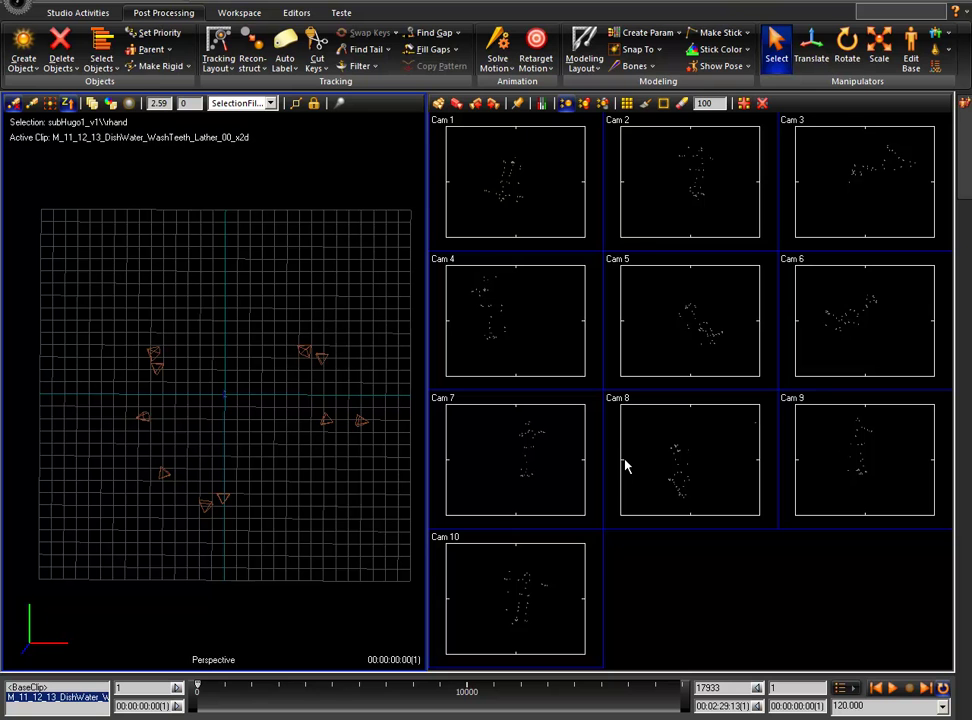
Tilt the Perspective view from top-down to an angled view of the capture volume.
{"action": "mouse_move", "coordinate": [230, 401]}
{"action": "middle_mouse_down"}
{"action": "mouse_move", "coordinate": [278, 466]}
{"action": "mouse_move", "coordinate": [267, 406]}
{"action": "mouse_move", "coordinate": [291, 395]}
{"action": "mouse_move", "coordinate": [287, 269]}
{"action": "middle_mouse_up"}
Show Cam 5's view on its own, orbit the capture volume, then show Cam 10 alone.
{"action": "left_click", "coordinate": [136, 284]}
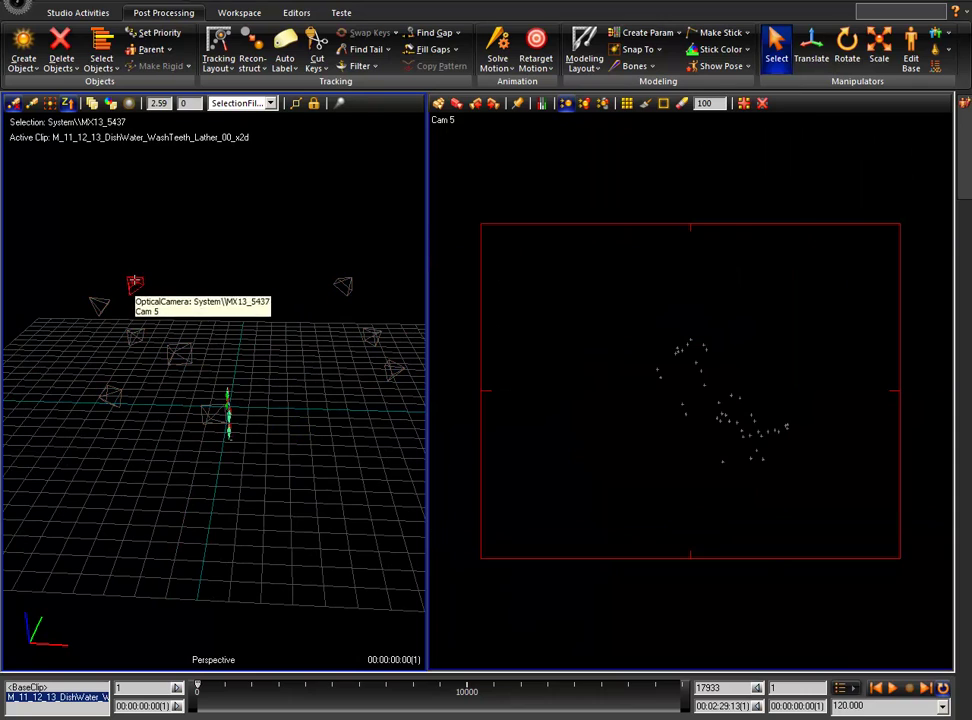
{"action": "mouse_move", "coordinate": [298, 400]}
{"action": "middle_mouse_down"}
{"action": "mouse_move", "coordinate": [321, 447]}
{"action": "mouse_move", "coordinate": [315, 471]}
{"action": "mouse_move", "coordinate": [269, 406]}
{"action": "mouse_move", "coordinate": [252, 358]}
{"action": "mouse_move", "coordinate": [326, 384]}
{"action": "mouse_move", "coordinate": [299, 403]}
{"action": "mouse_move", "coordinate": [265, 403]}
{"action": "middle_mouse_up"}
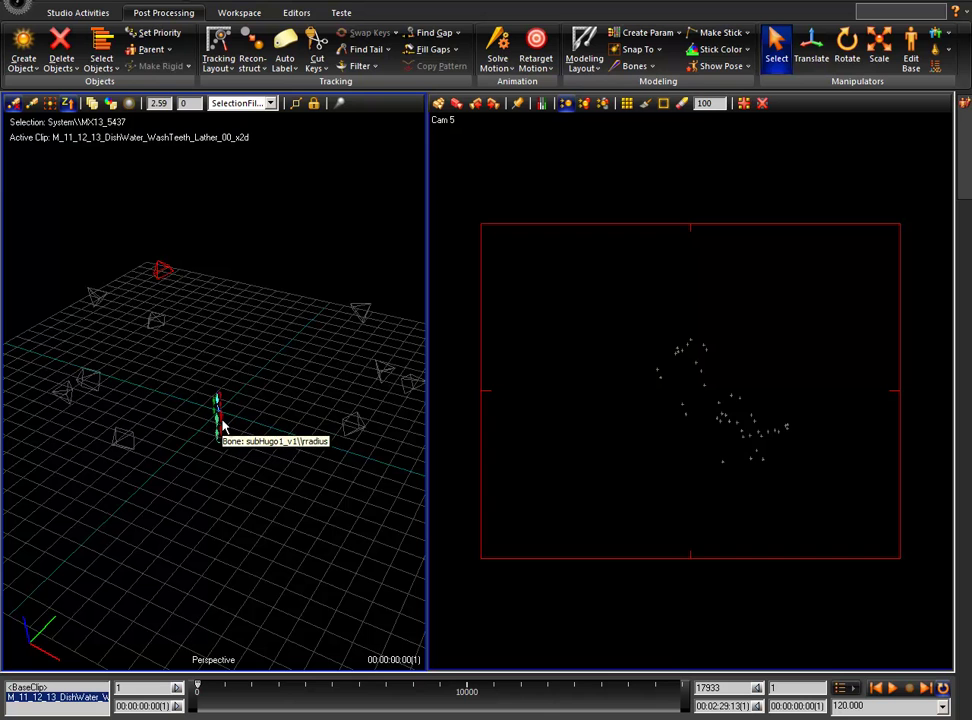
{"action": "mouse_move", "coordinate": [250, 482]}
{"action": "middle_mouse_down"}
{"action": "mouse_move", "coordinate": [241, 505]}
{"action": "mouse_move", "coordinate": [297, 514]}
{"action": "mouse_move", "coordinate": [254, 505]}
{"action": "middle_mouse_up"}
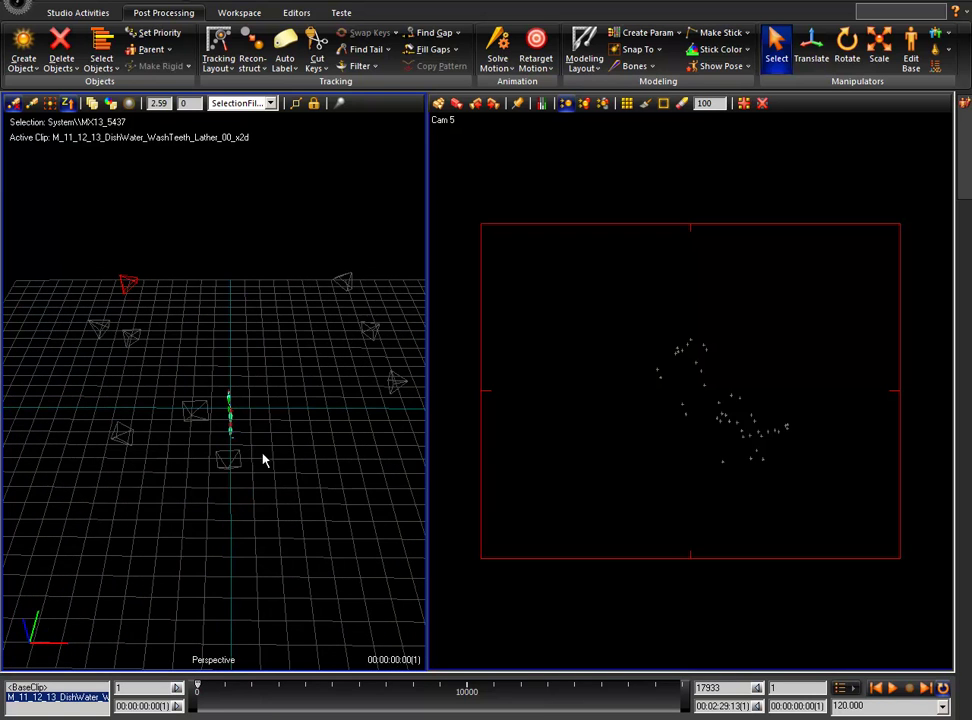
{"action": "left_click", "coordinate": [230, 460]}
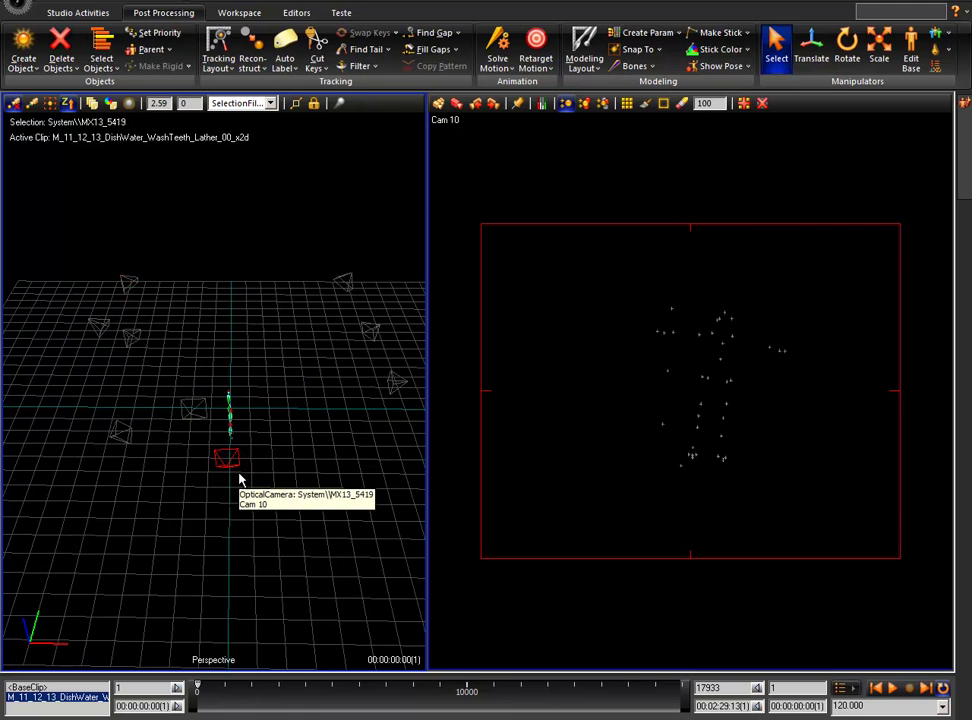
Scrub through the take to frame 14455 and return to the ten-camera grid.
{"action": "left_click_drag", "start_coordinate": [198, 689], "coordinate": [280, 714]}
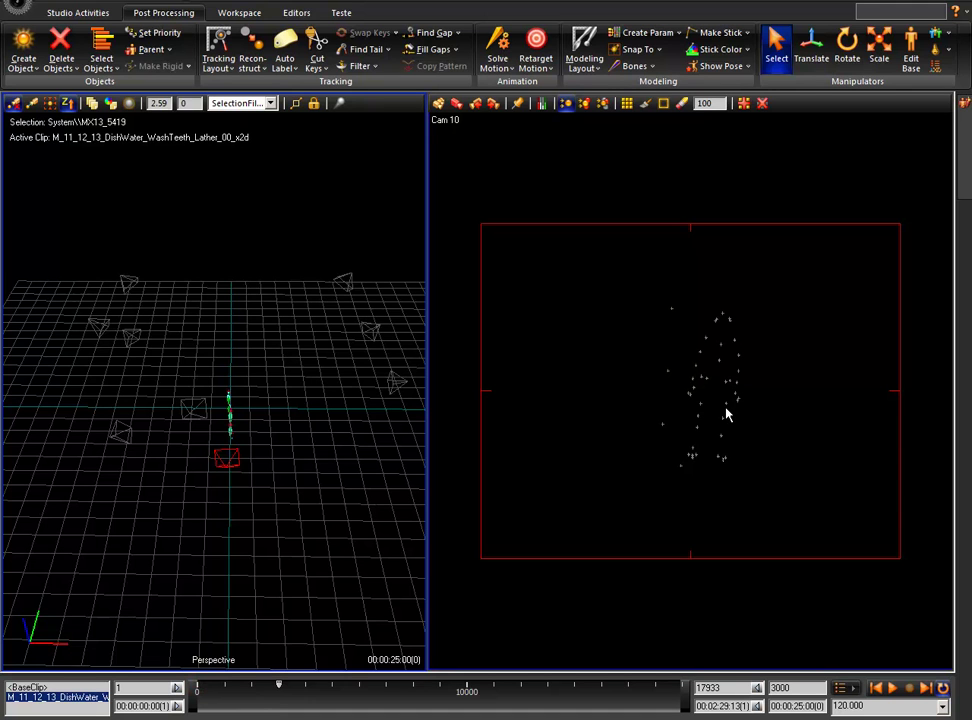
{"action": "mouse_move", "coordinate": [282, 690]}
{"action": "left_mouse_down"}
{"action": "mouse_move", "coordinate": [434, 714]}
{"action": "mouse_move", "coordinate": [566, 716]}
{"action": "mouse_move", "coordinate": [576, 650]}
{"action": "left_mouse_up"}
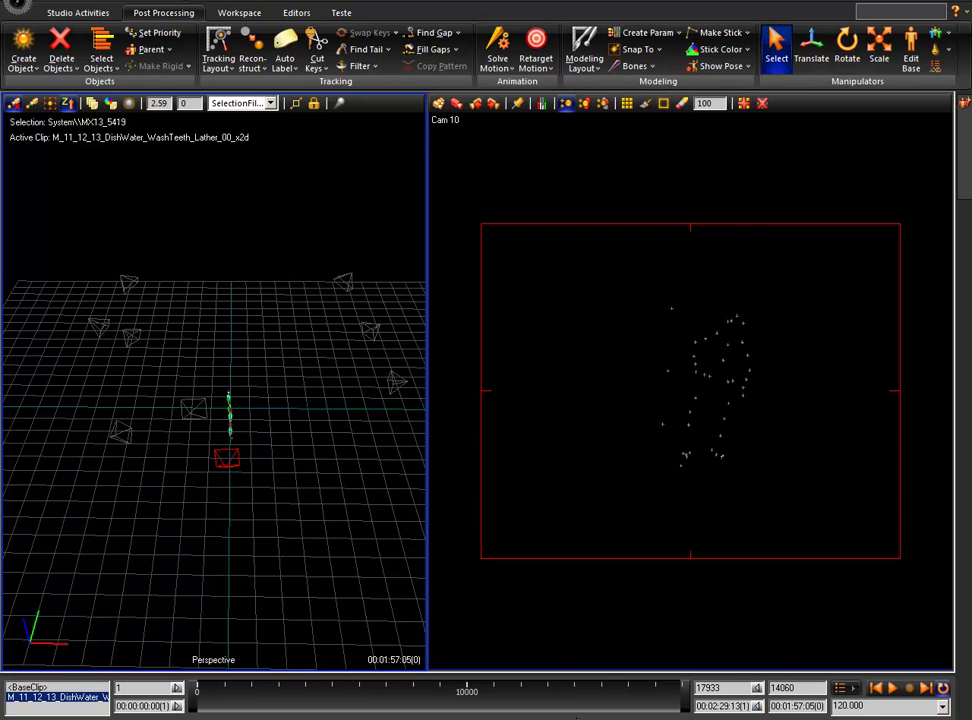
{"action": "left_click", "coordinate": [449, 121]}
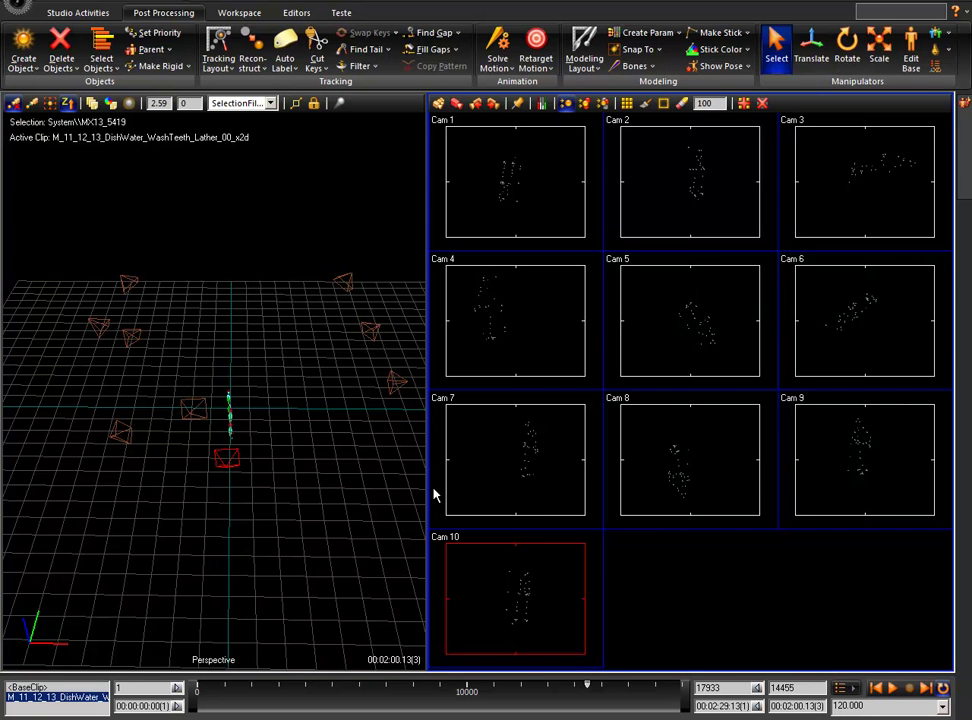
Reconstruct the 3D marker cloud from the camera data and orbit around it.
{"action": "middle_click_drag", "start_coordinate": [334, 500], "coordinate": [282, 507]}
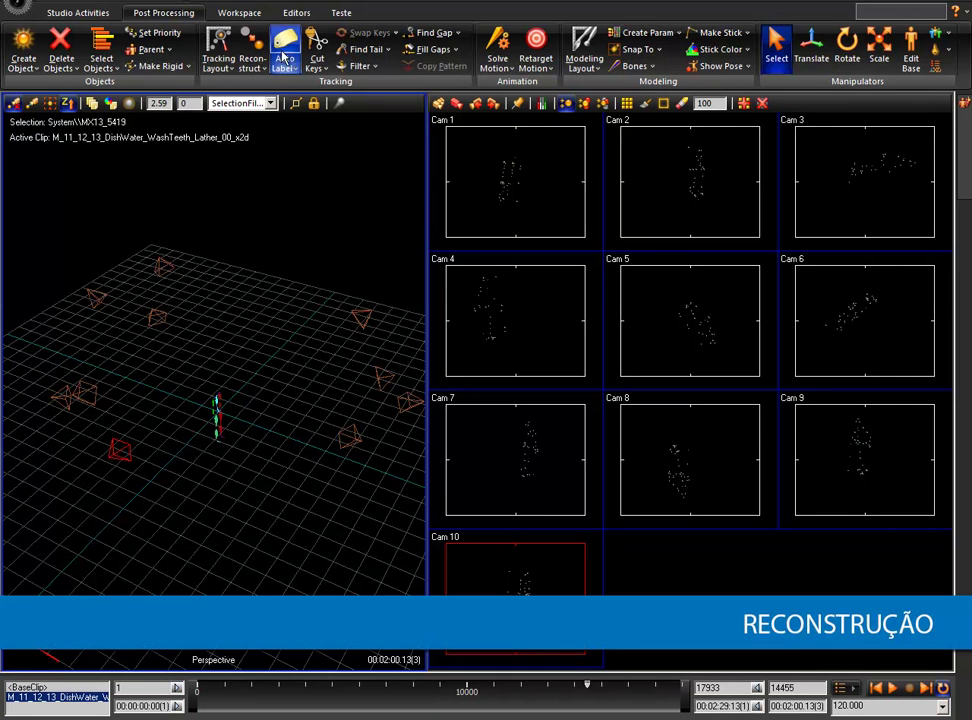
{"action": "left_click", "coordinate": [234, 47]}
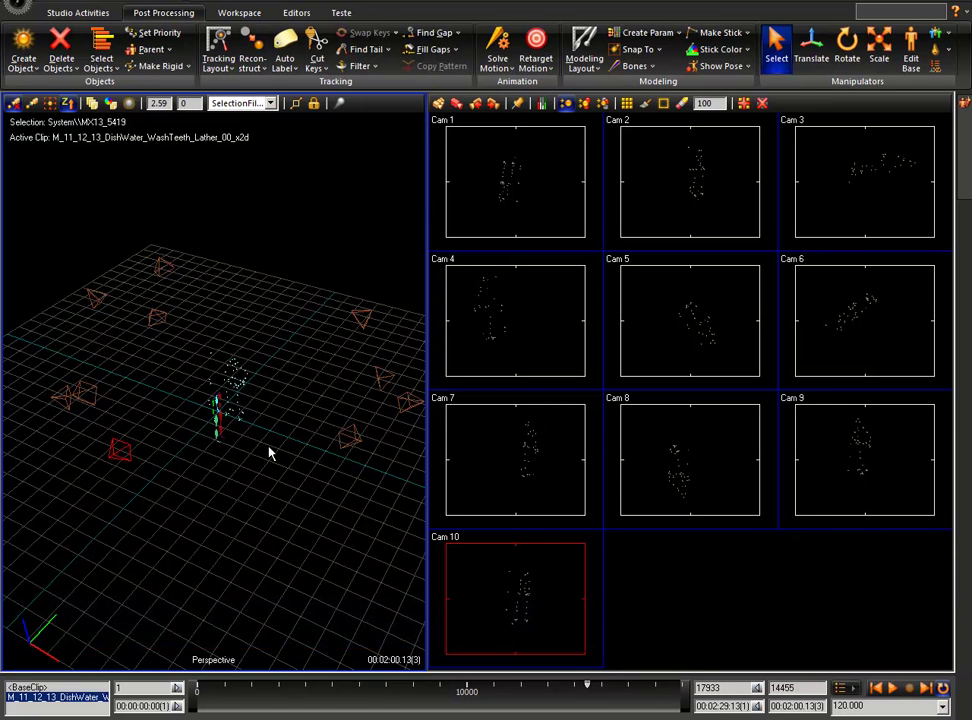
{"action": "scroll", "coordinate": [268, 453], "scroll_direction": "up", "scroll_amount": 5}
{"action": "middle_click_drag", "start_coordinate": [328, 350], "coordinate": [280, 475]}
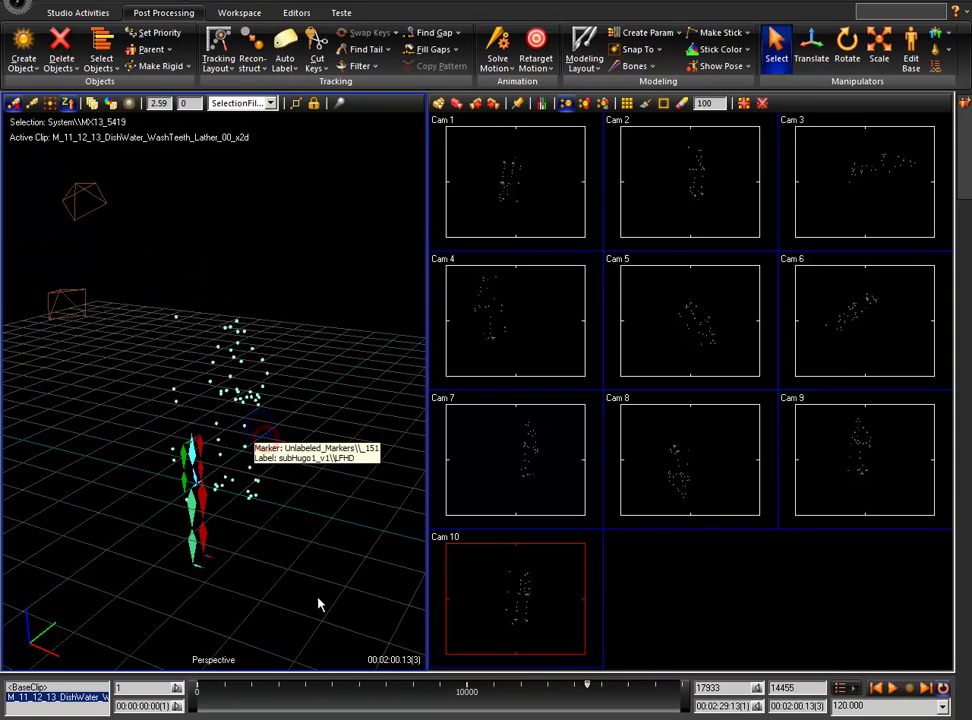
Return the take to frame 1 and inspect the markers and skeleton from several angles.
{"action": "left_click_drag", "start_coordinate": [588, 690], "coordinate": [196, 687]}
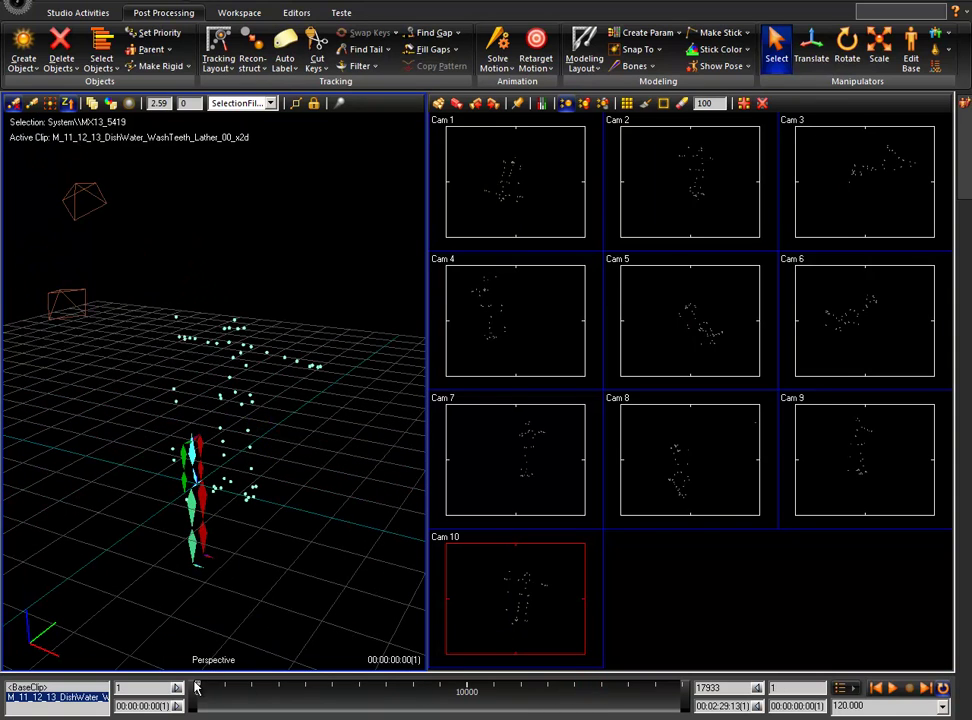
{"action": "mouse_move", "coordinate": [304, 547]}
{"action": "middle_mouse_down"}
{"action": "mouse_move", "coordinate": [341, 492]}
{"action": "mouse_move", "coordinate": [319, 493]}
{"action": "middle_mouse_up"}
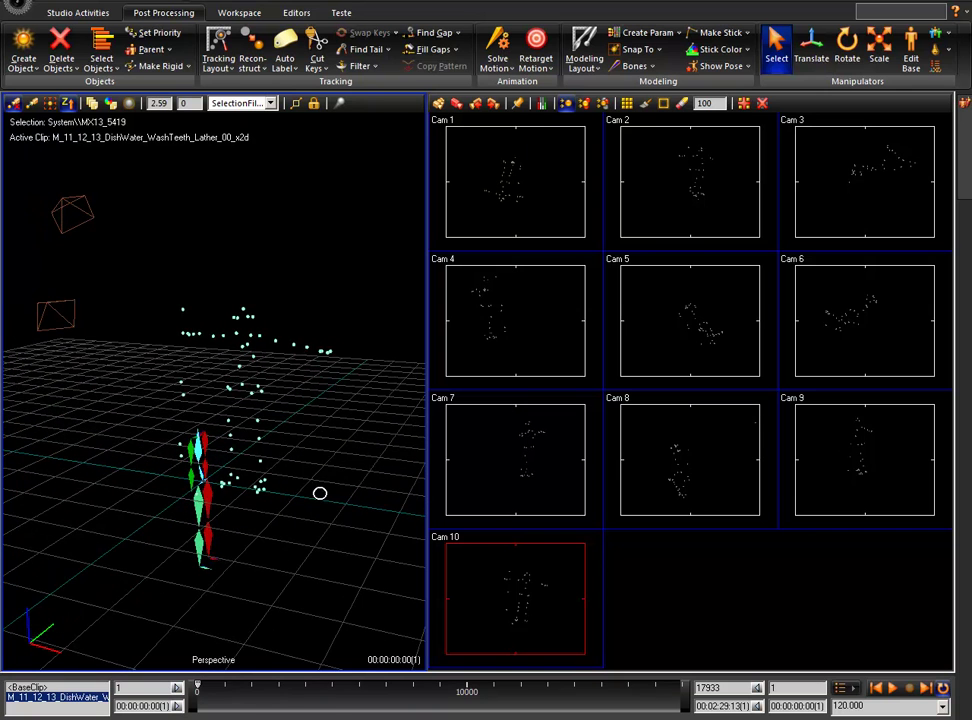
{"action": "mouse_move", "coordinate": [315, 438]}
{"action": "middle_mouse_down"}
{"action": "mouse_move", "coordinate": [336, 431]}
{"action": "mouse_move", "coordinate": [260, 390]}
{"action": "middle_mouse_up"}
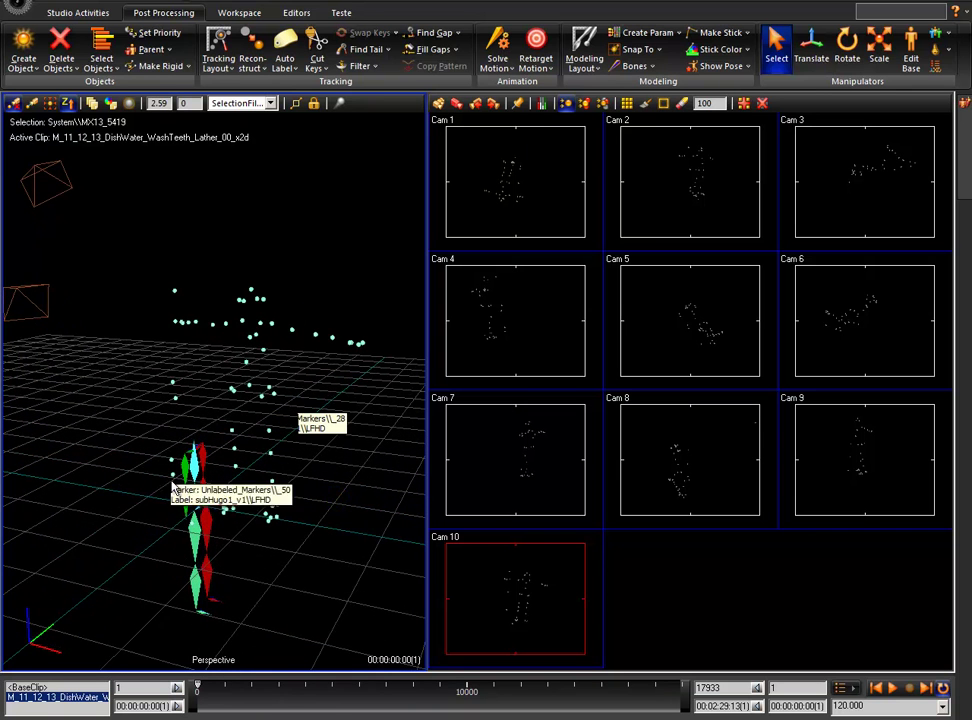
{"action": "mouse_move", "coordinate": [327, 472]}
{"action": "middle_mouse_down"}
{"action": "mouse_move", "coordinate": [319, 484]}
{"action": "mouse_move", "coordinate": [250, 427]}
{"action": "mouse_move", "coordinate": [319, 470]}
{"action": "mouse_move", "coordinate": [349, 530]}
{"action": "mouse_move", "coordinate": [330, 445]}
{"action": "mouse_move", "coordinate": [310, 480]}
{"action": "middle_mouse_up"}
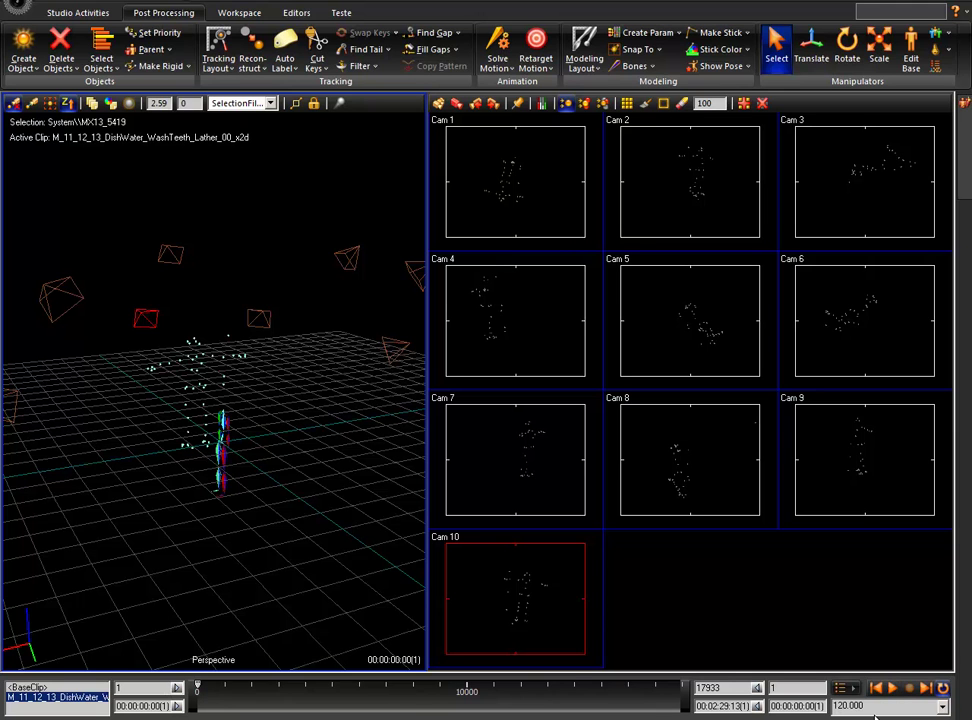
Play and scrub through the reconstructed take to its end, then show Cam 10's view alone.
{"action": "left_click", "coordinate": [876, 706]}
{"action": "left_click", "coordinate": [892, 688]}
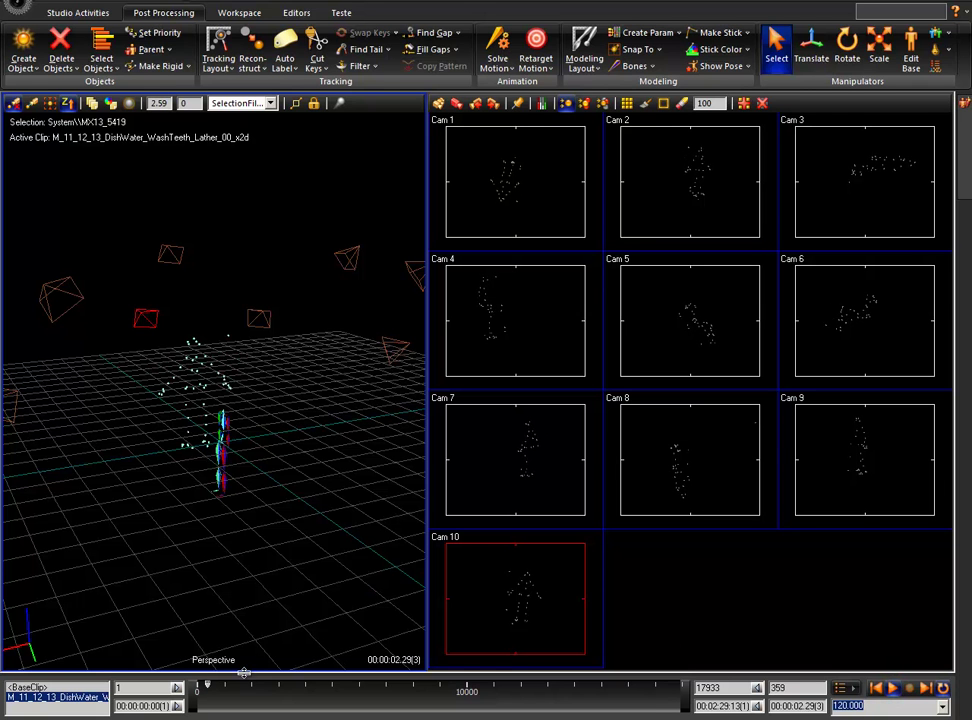
{"action": "mouse_move", "coordinate": [273, 434]}
{"action": "middle_mouse_down"}
{"action": "mouse_move", "coordinate": [362, 435]}
{"action": "mouse_move", "coordinate": [145, 519]}
{"action": "middle_mouse_up"}
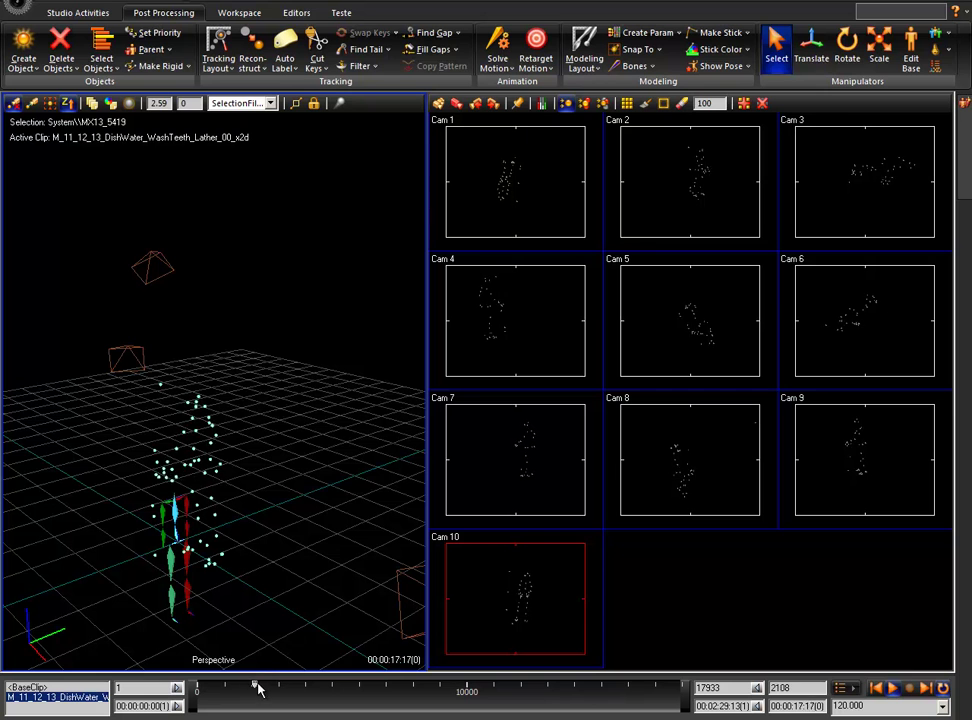
{"action": "left_click_drag", "start_coordinate": [257, 688], "coordinate": [433, 718]}
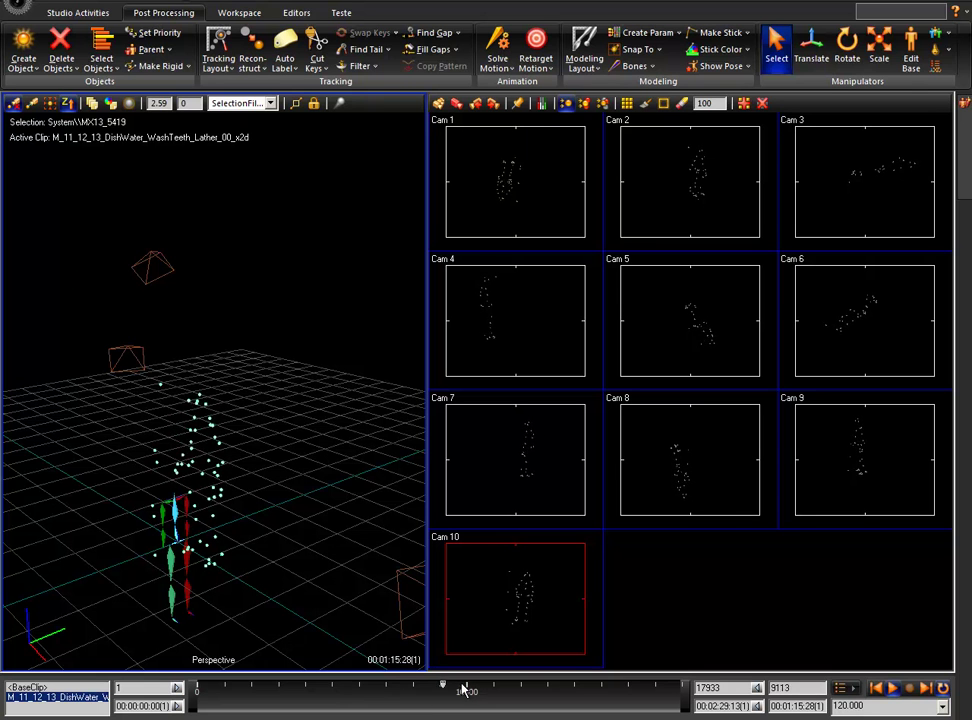
{"action": "left_click_drag", "start_coordinate": [450, 691], "coordinate": [537, 703]}
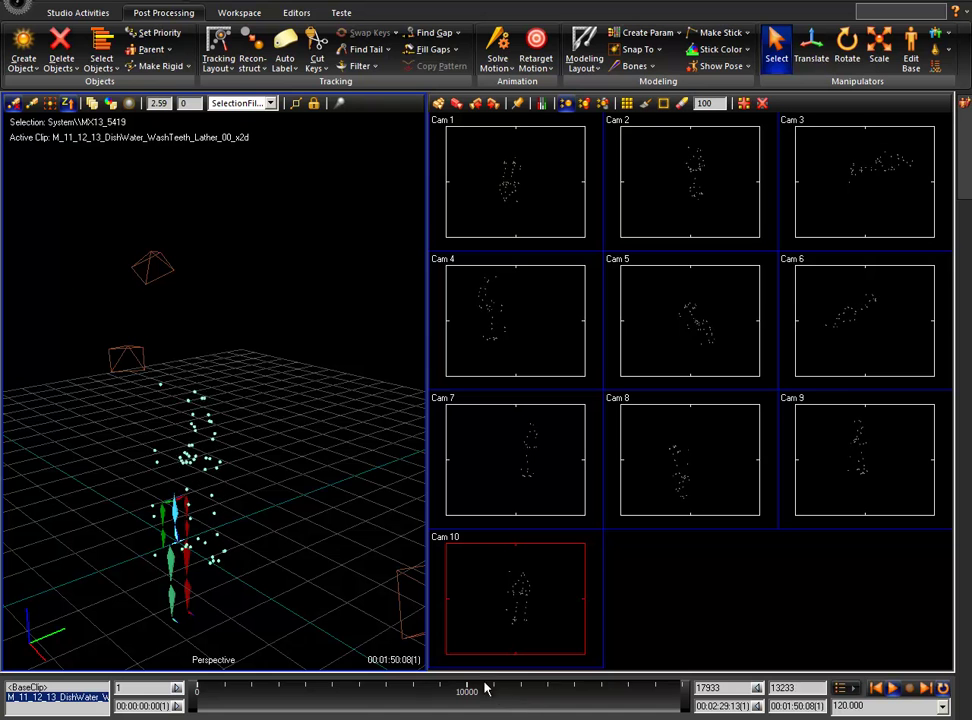
{"action": "left_click", "coordinate": [459, 106]}
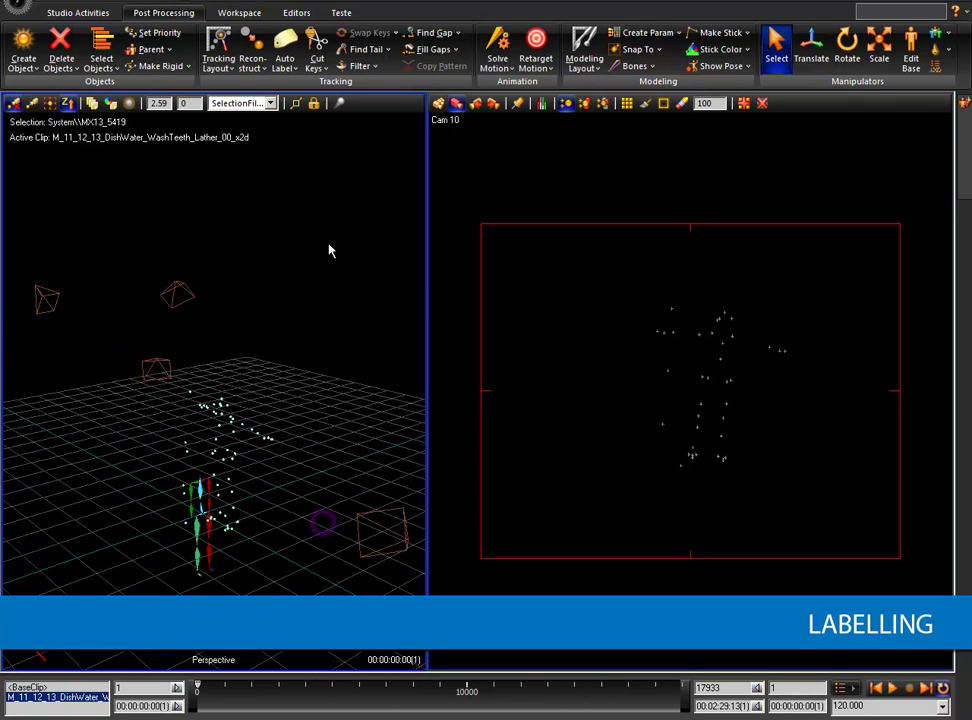
Switch to the Teste tool set's b02 layout with a 3D view beside the graph editor.
{"action": "left_click", "coordinate": [341, 12]}
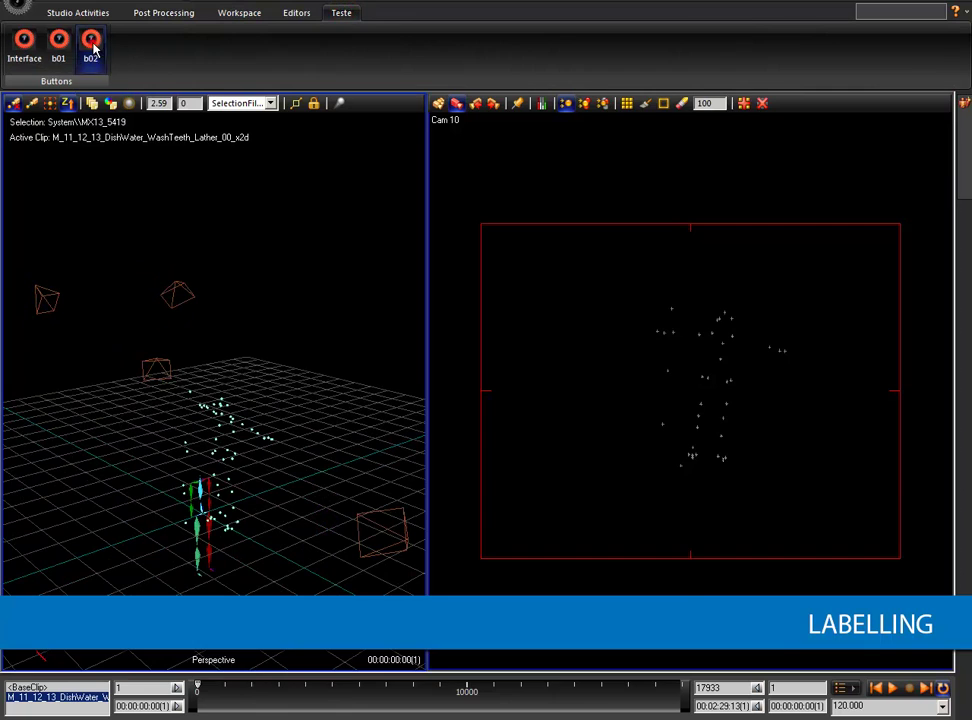
{"action": "left_click", "coordinate": [91, 40]}
{"action": "mouse_move", "coordinate": [349, 395]}
{"action": "middle_mouse_down"}
{"action": "mouse_move", "coordinate": [315, 395]}
{"action": "mouse_move", "coordinate": [343, 432]}
{"action": "mouse_move", "coordinate": [340, 370]}
{"action": "mouse_move", "coordinate": [343, 393]}
{"action": "mouse_move", "coordinate": [319, 443]}
{"action": "middle_mouse_up"}
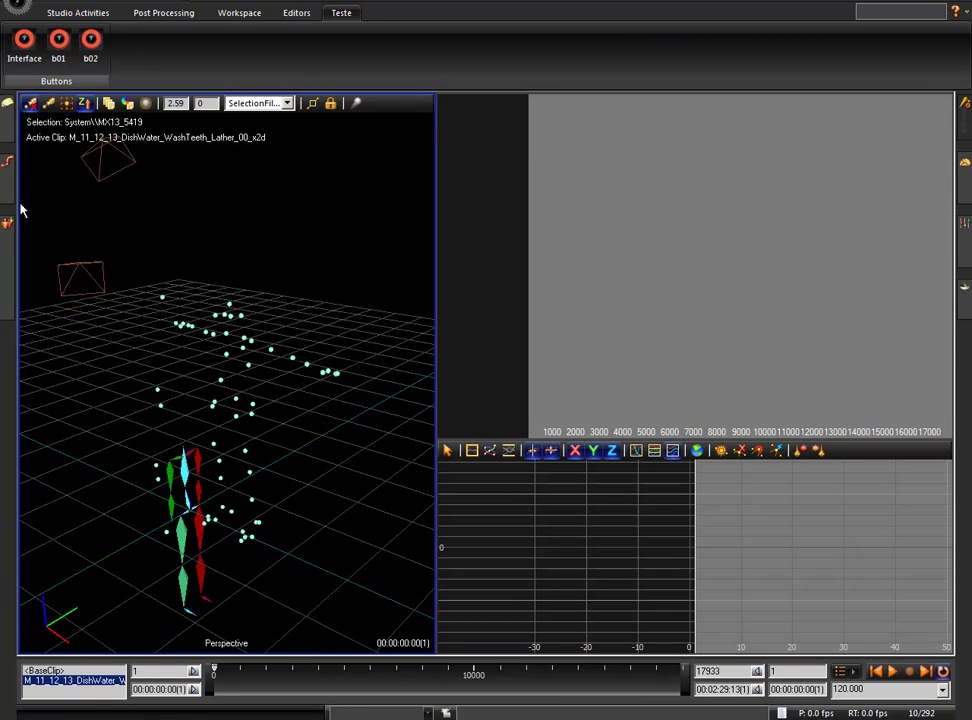
Auto-label the markers at frame 1 onto the subject's skeleton from Post Processing.
{"action": "left_click", "coordinate": [8, 103]}
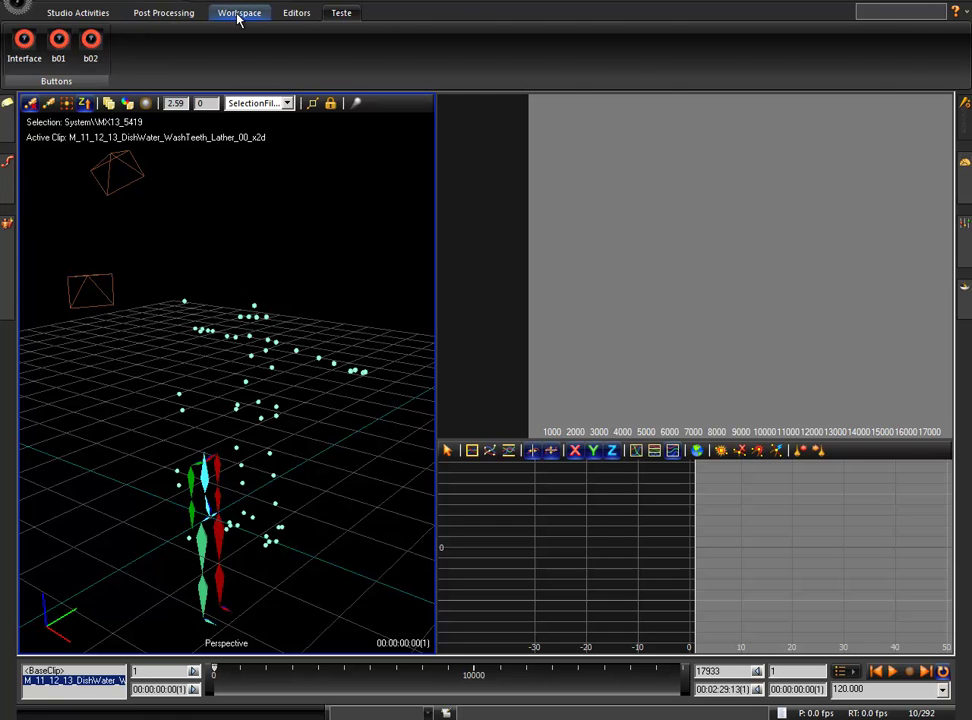
{"action": "left_click", "coordinate": [170, 13]}
{"action": "right_click_drag", "start_coordinate": [360, 471], "coordinate": [330, 487]}
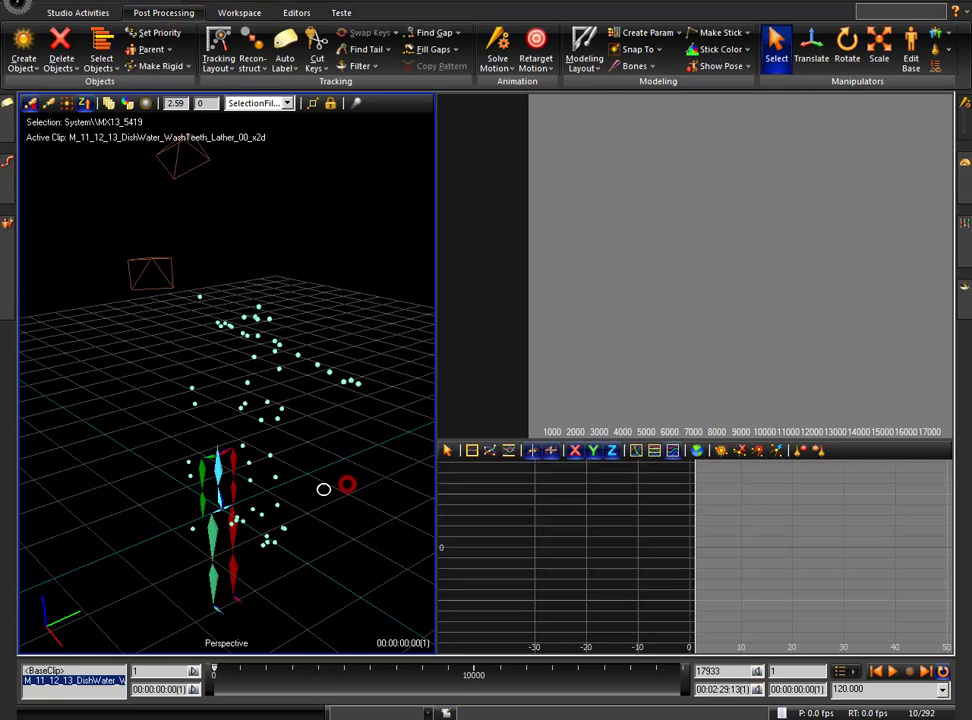
{"action": "left_click", "coordinate": [285, 45]}
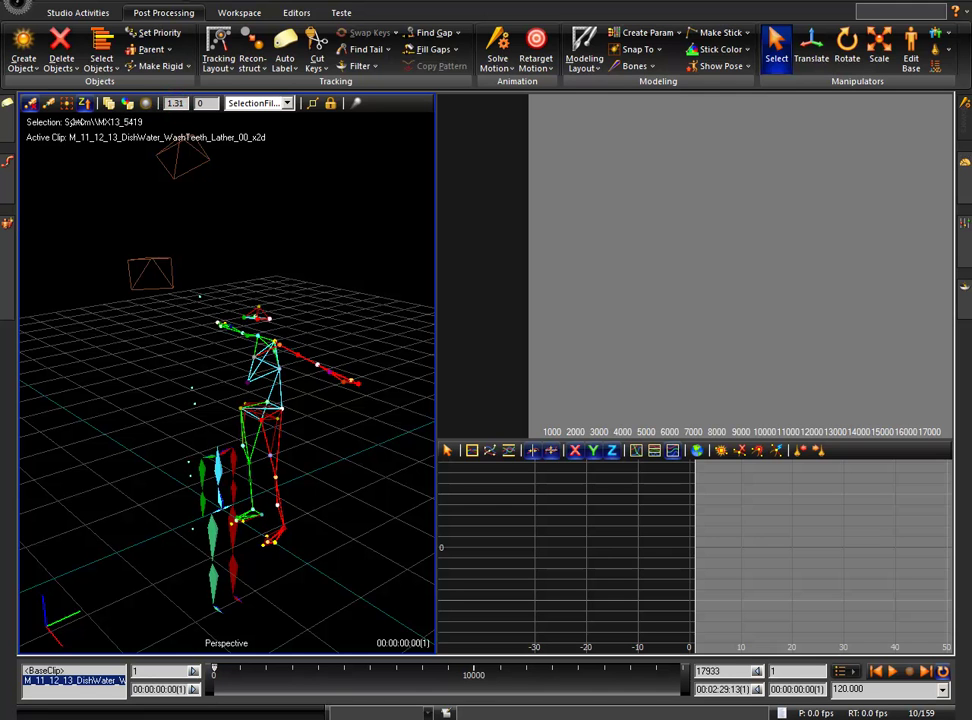
Review the RMWT marker's and the unlabeled markers' tracks in the dope sheet.
{"action": "mouse_move", "coordinate": [283, 397]}
{"action": "left_mouse_down", "text": "alt"}
{"action": "mouse_move", "coordinate": [310, 427]}
{"action": "mouse_move", "coordinate": [336, 399]}
{"action": "mouse_move", "coordinate": [366, 391]}
{"action": "left_mouse_up", "text": "alt"}
{"action": "left_click", "coordinate": [262, 237]}
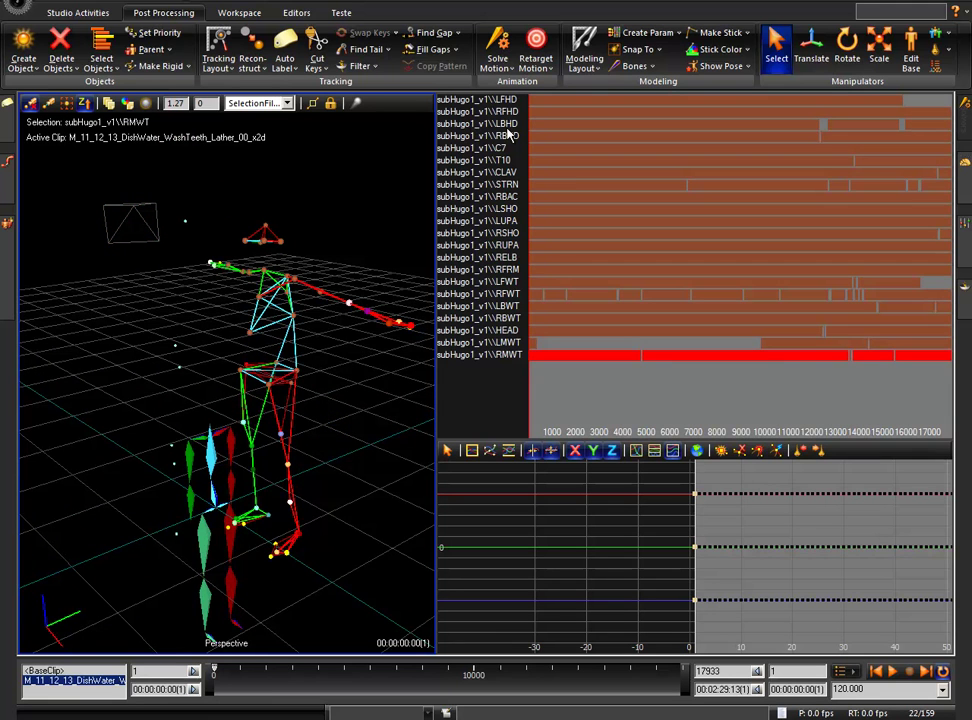
{"action": "left_click_drag", "start_coordinate": [157, 144], "coordinate": [292, 472]}
Orbit to face the skeleton and display only the HEAD marker's trajectory.
{"action": "mouse_move", "coordinate": [343, 525]}
{"action": "middle_mouse_down"}
{"action": "mouse_move", "coordinate": [425, 514]}
{"action": "mouse_move", "coordinate": [417, 466]}
{"action": "mouse_move", "coordinate": [397, 507]}
{"action": "mouse_move", "coordinate": [222, 425]}
{"action": "middle_mouse_up"}
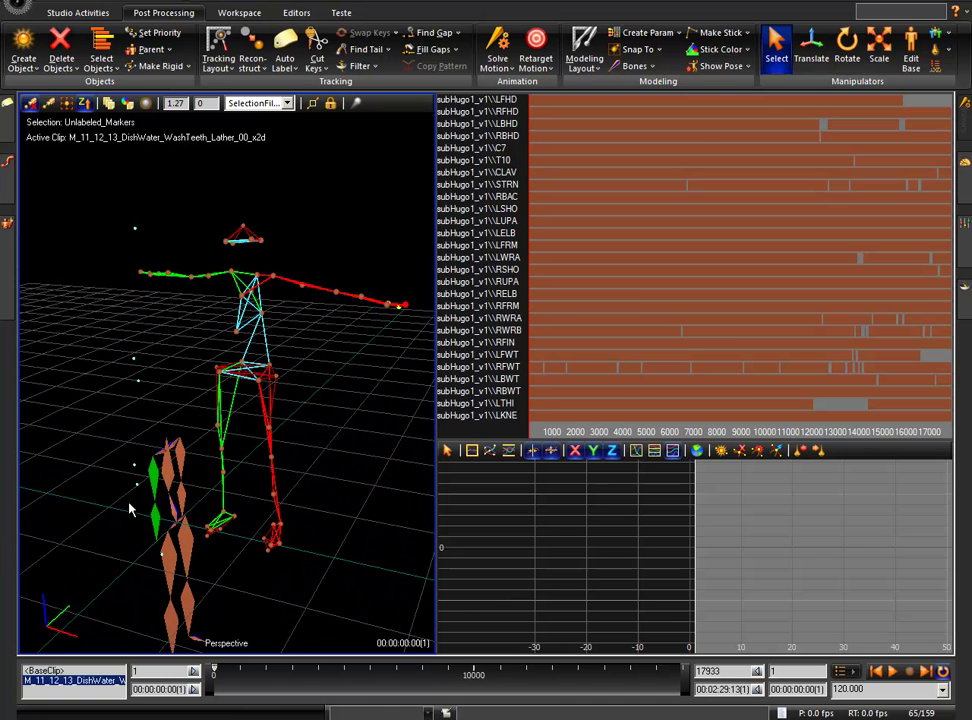
{"action": "mouse_move", "coordinate": [267, 462]}
{"action": "middle_mouse_down"}
{"action": "mouse_move", "coordinate": [341, 462]}
{"action": "mouse_move", "coordinate": [338, 471]}
{"action": "middle_mouse_up"}
{"action": "middle_click_drag", "start_coordinate": [327, 420], "coordinate": [316, 422]}
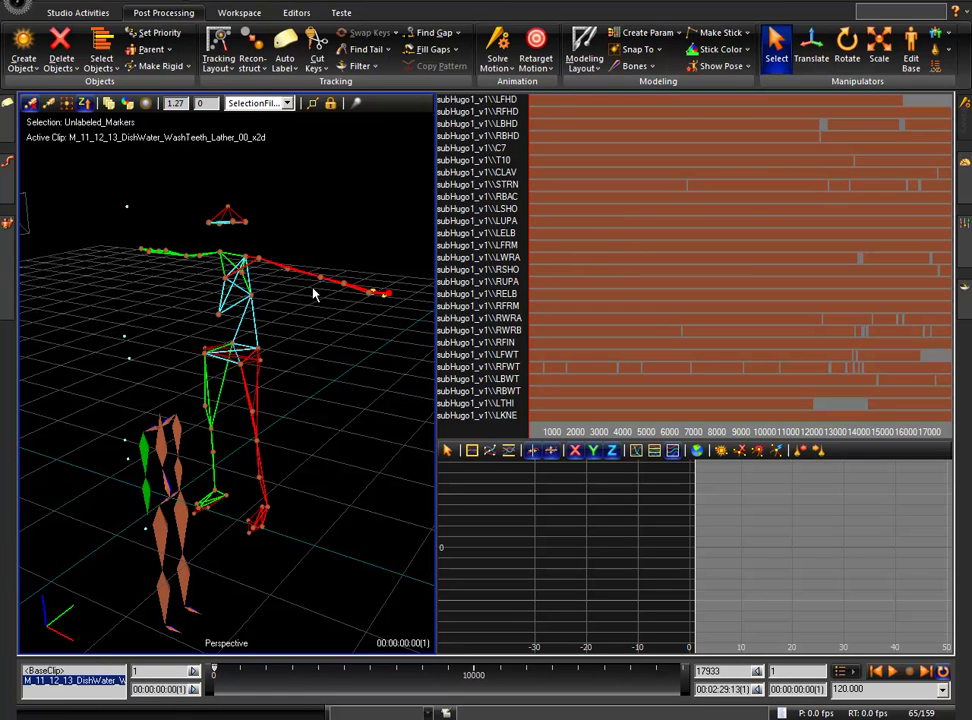
{"action": "left_click", "coordinate": [230, 213]}
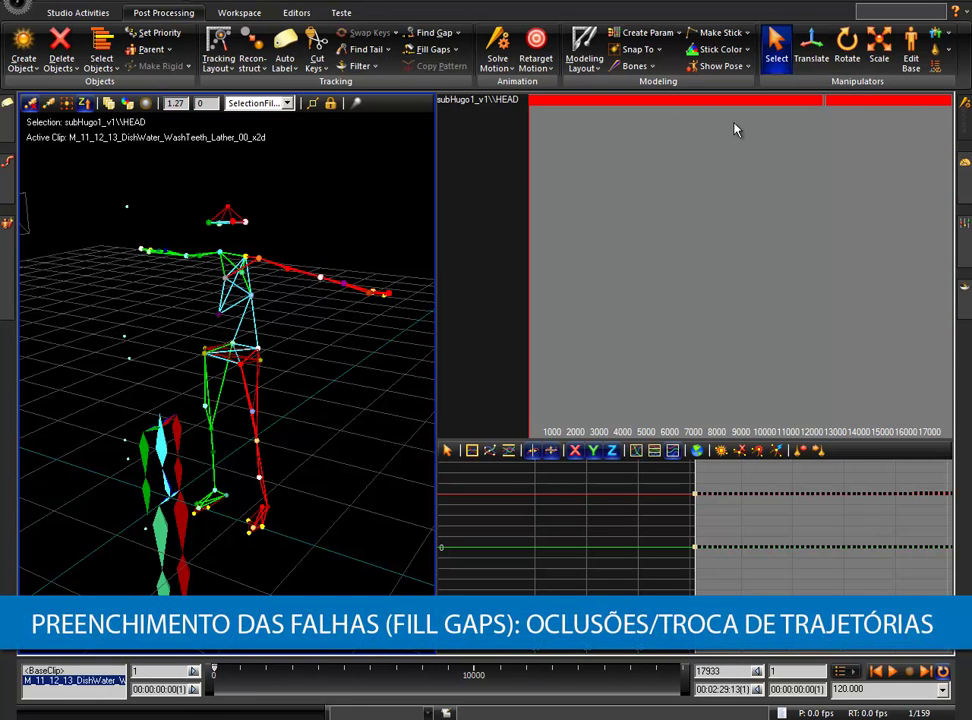
Zoom the HEAD track's timeline onto the gap near frame 12500 and fit its curves.
{"action": "right_click_drag", "start_coordinate": [842, 105], "coordinate": [932, 136]}
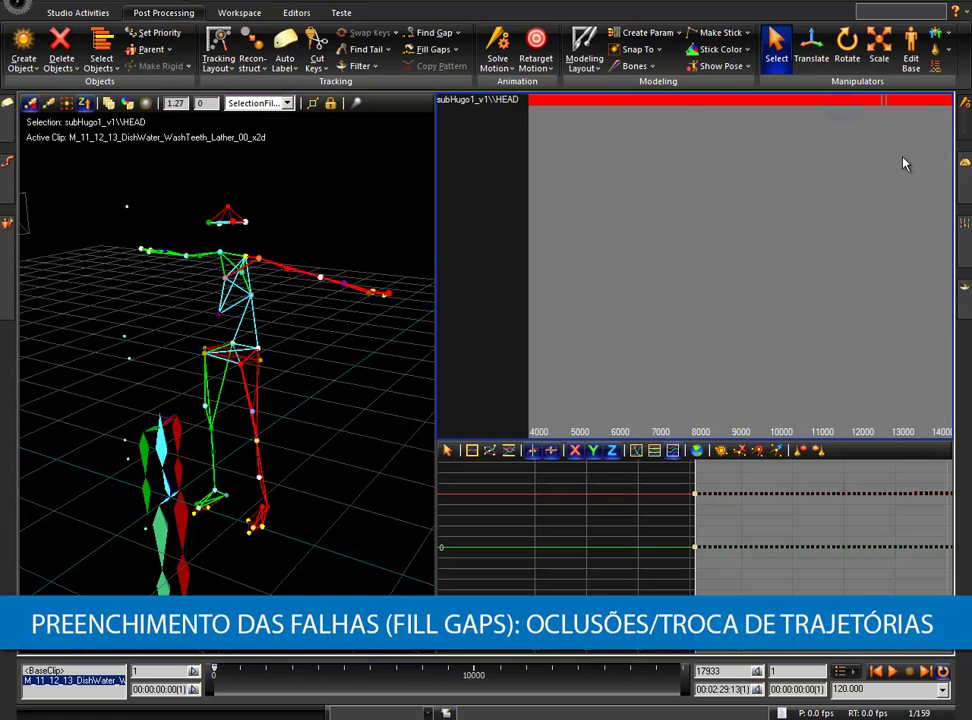
{"action": "right_click_drag", "start_coordinate": [788, 124], "coordinate": [842, 156]}
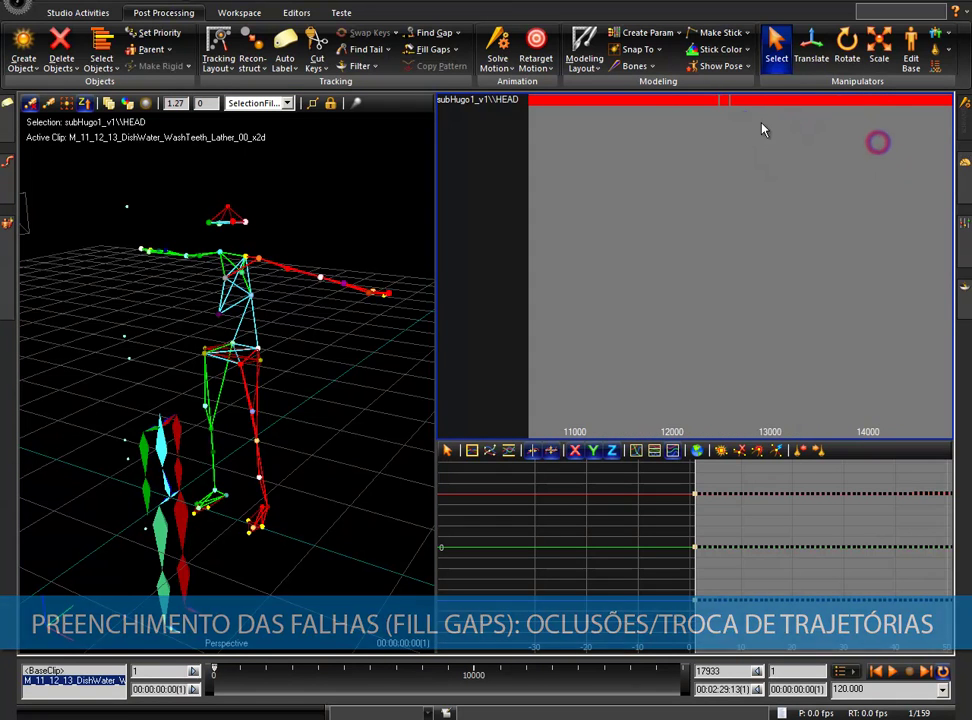
{"action": "right_click_drag", "start_coordinate": [745, 115], "coordinate": [842, 146]}
{"action": "right_click_drag", "start_coordinate": [677, 191], "coordinate": [759, 206]}
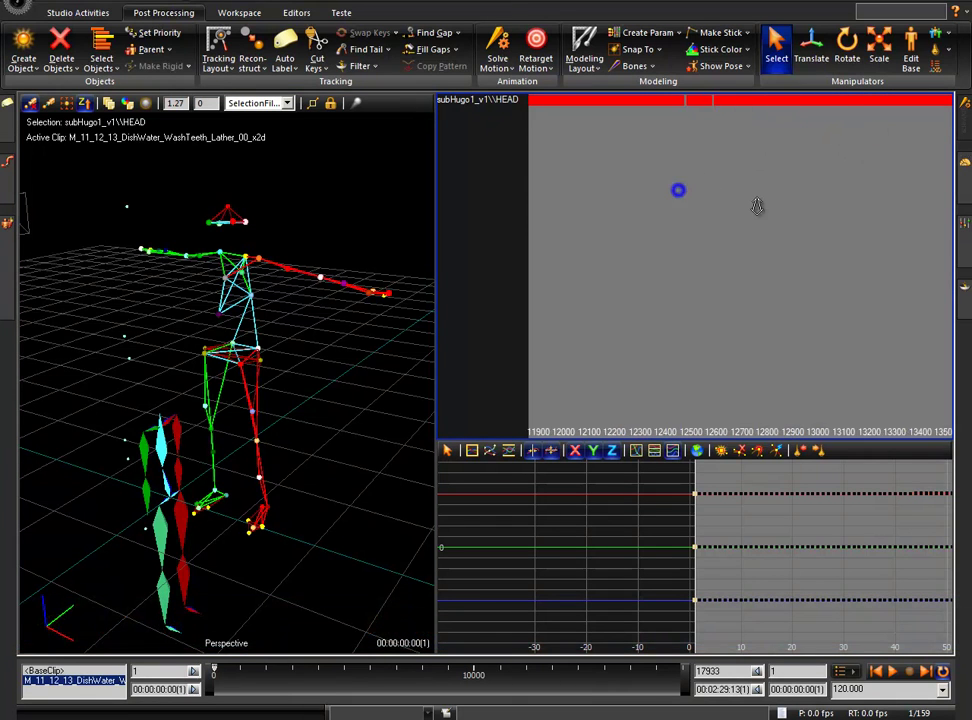
{"action": "left_click", "coordinate": [470, 450]}
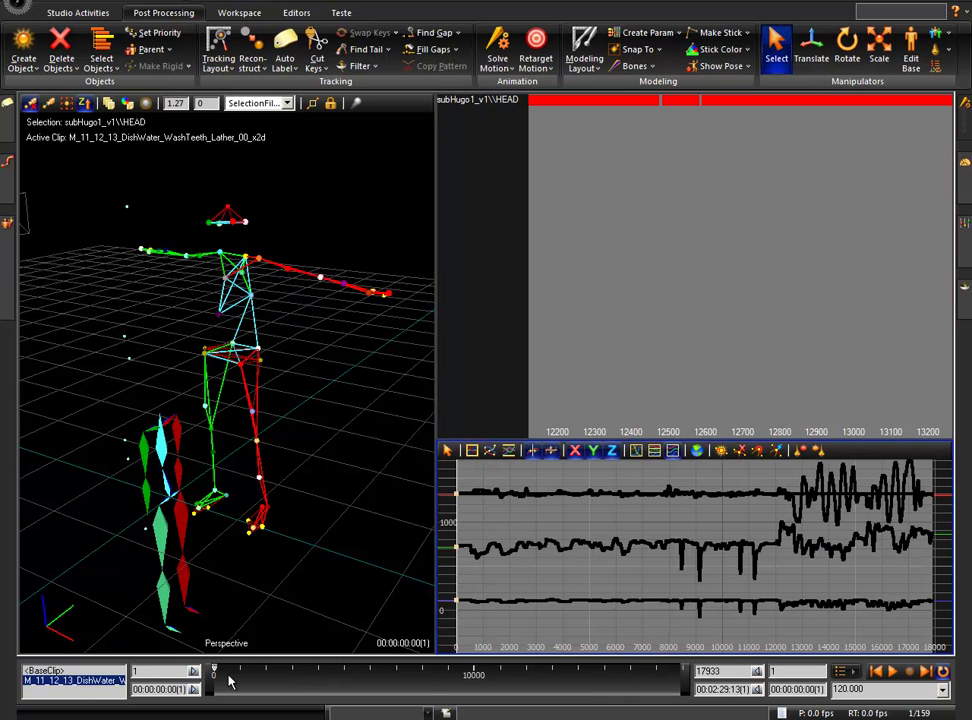
Scrub the take and zoom the HEAD curves in around frames 12571–13200.
{"action": "mouse_move", "coordinate": [213, 675]}
{"action": "left_mouse_down"}
{"action": "mouse_move", "coordinate": [522, 713]}
{"action": "mouse_move", "coordinate": [680, 713]}
{"action": "left_mouse_up"}
{"action": "left_click_drag", "start_coordinate": [680, 668], "coordinate": [538, 667]}
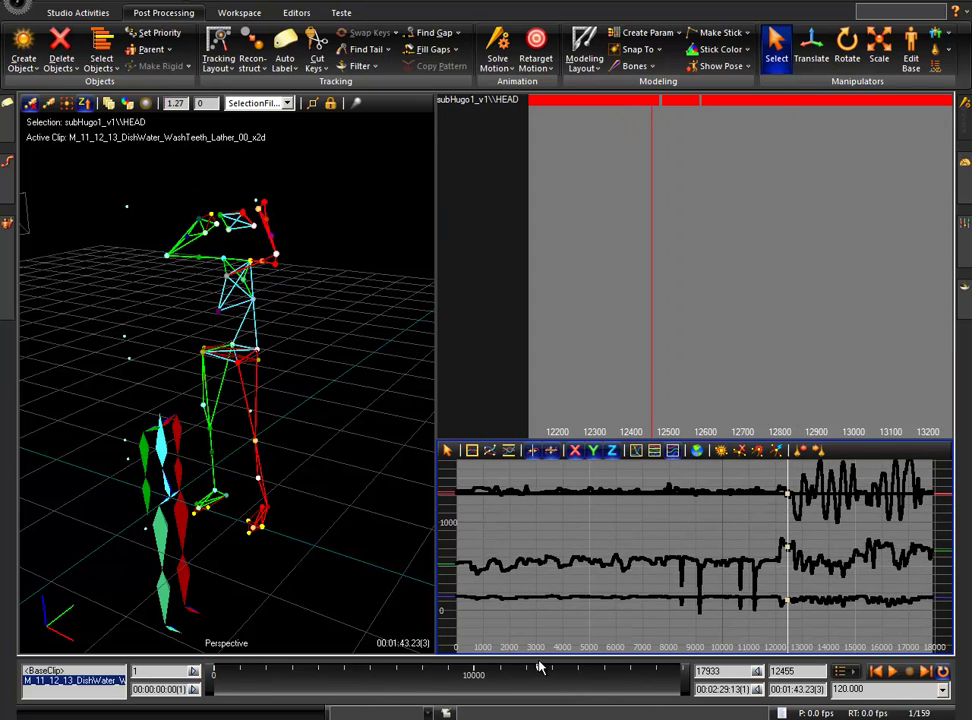
{"action": "scroll", "coordinate": [790, 559], "scroll_direction": "up", "scroll_amount": 5}
{"action": "mouse_move", "coordinate": [790, 559]}
{"action": "middle_mouse_down"}
{"action": "mouse_move", "coordinate": [885, 559]}
{"action": "mouse_move", "coordinate": [820, 540]}
{"action": "mouse_move", "coordinate": [656, 549]}
{"action": "middle_mouse_up"}
{"action": "scroll", "coordinate": [640, 529], "scroll_direction": "up", "scroll_amount": 2}
{"action": "scroll", "coordinate": [634, 549], "scroll_direction": "up", "scroll_amount": 2}
{"action": "left_click", "coordinate": [816, 586]}
{"action": "right_click_drag", "start_coordinate": [651, 525], "coordinate": [864, 556]}
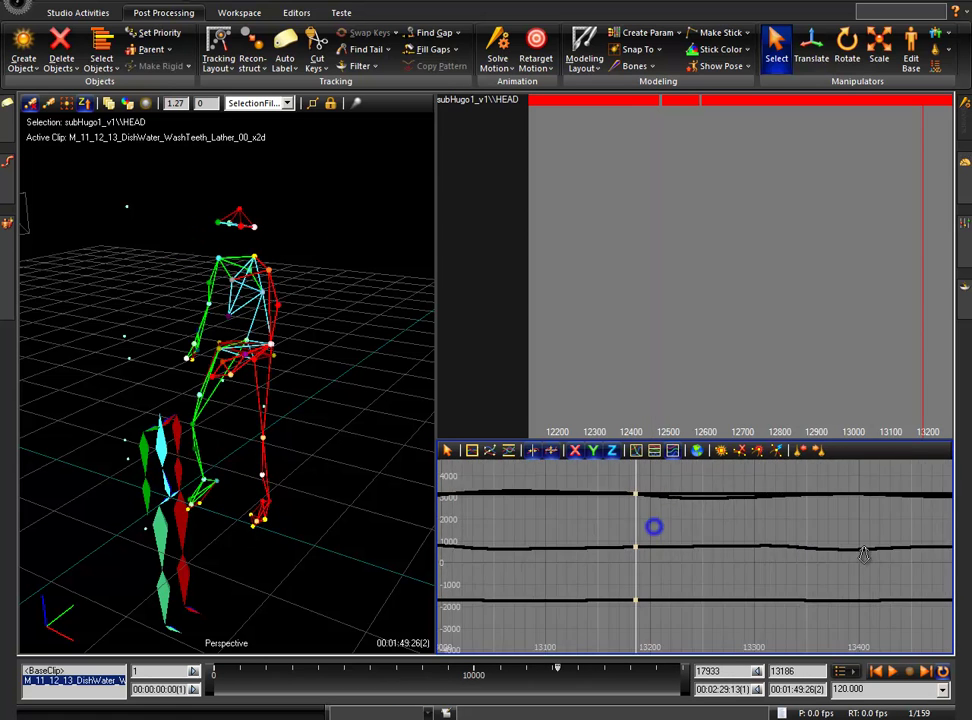
{"action": "right_click_drag", "start_coordinate": [674, 508], "coordinate": [727, 521]}
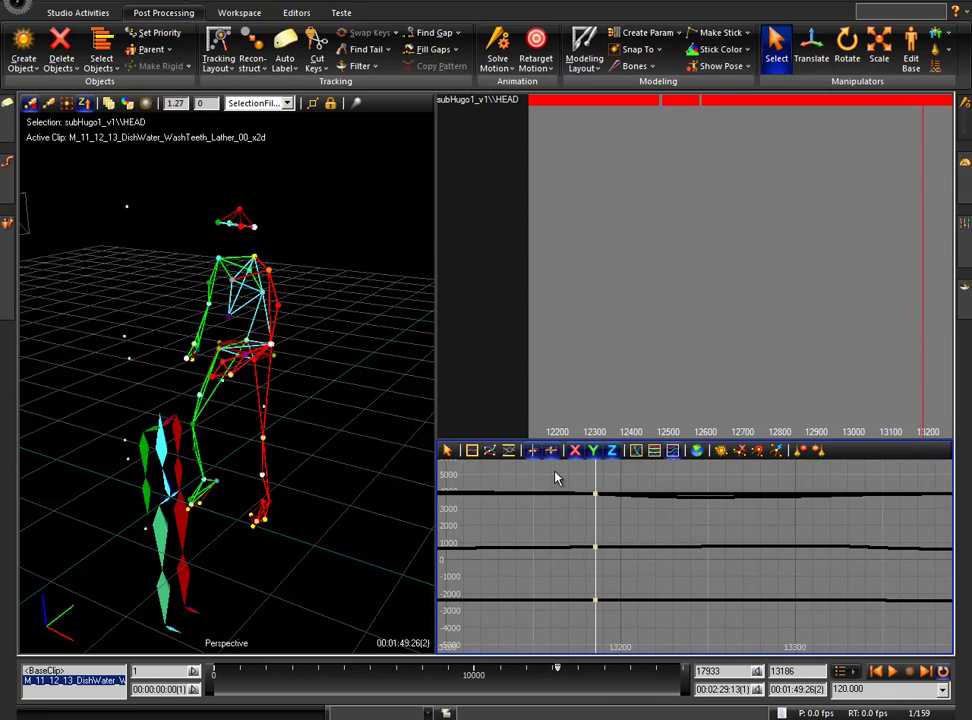
Play back into the gap and zoom the keys to frames 12460–12500, landing on frame 12480.
{"action": "key", "text": "shift+space"}
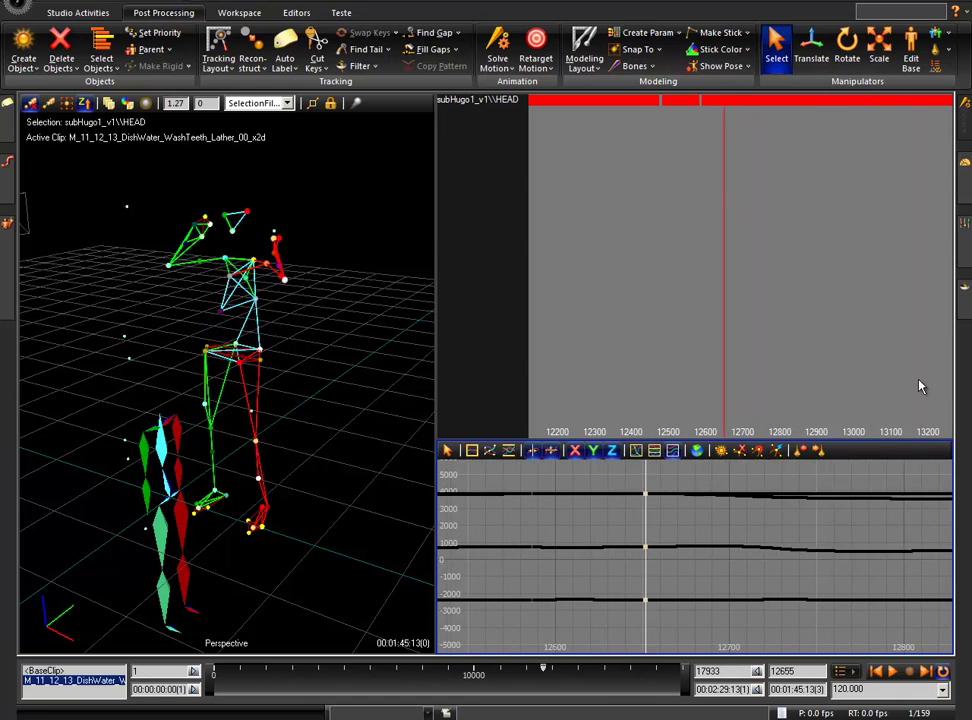
{"action": "key", "text": "space"}
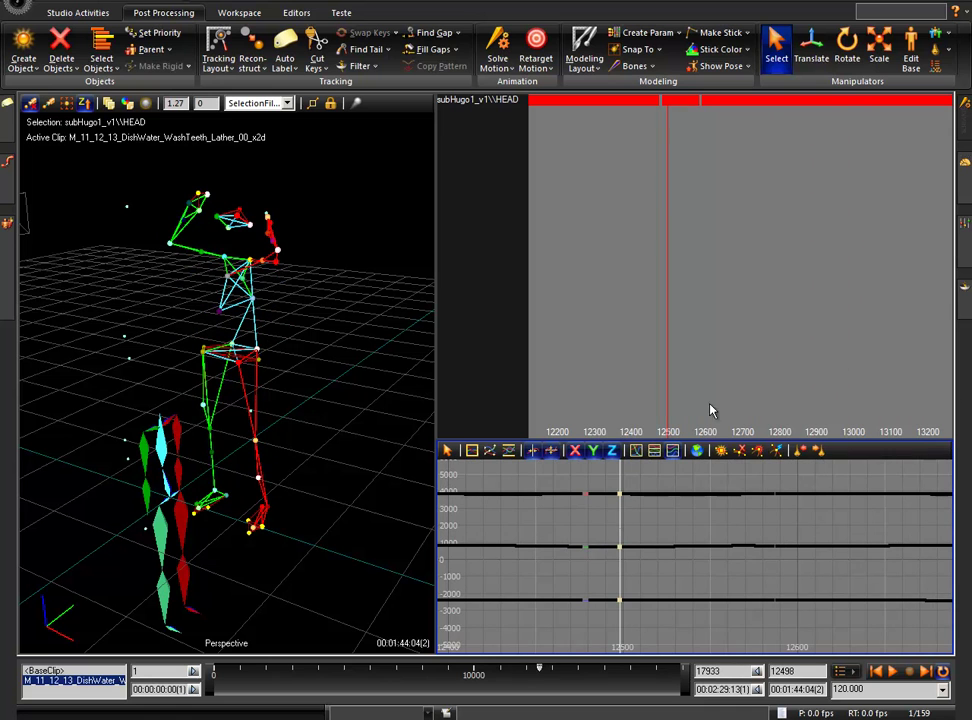
{"action": "right_click_drag", "start_coordinate": [588, 533], "coordinate": [683, 560]}
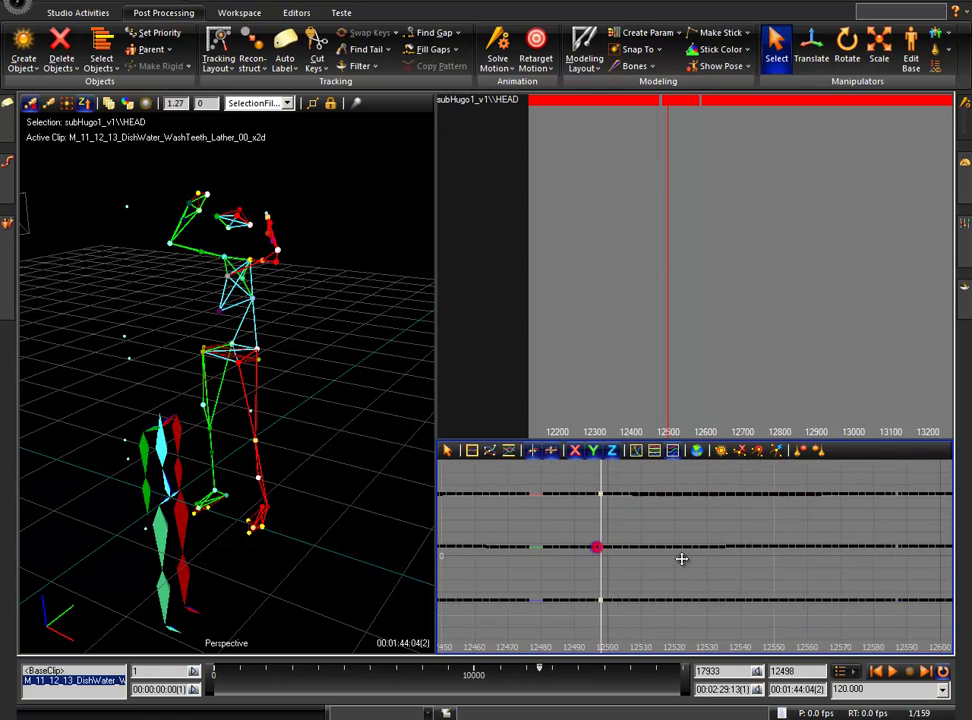
{"action": "mouse_move", "coordinate": [619, 513]}
{"action": "right_mouse_down"}
{"action": "mouse_move", "coordinate": [622, 551]}
{"action": "mouse_move", "coordinate": [718, 566]}
{"action": "right_mouse_up"}
{"action": "middle_click_drag", "start_coordinate": [634, 521], "coordinate": [679, 525]}
{"action": "key", "text": "Left"}
{"action": "key", "text": "Left"}
{"action": "key", "text": "Left"}
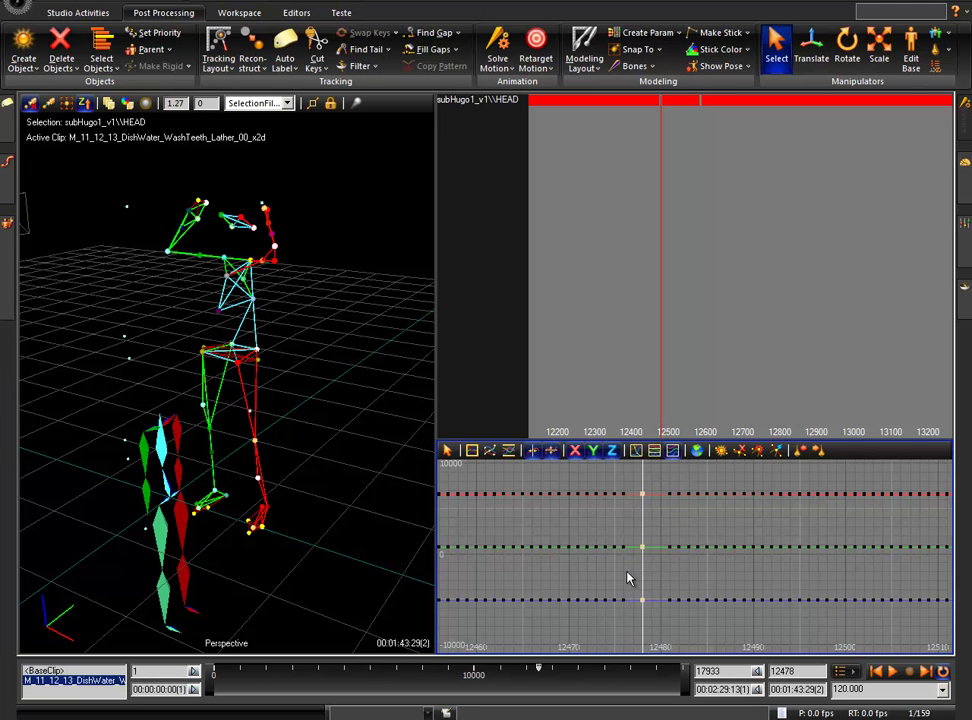
{"action": "key", "text": "Right"}
{"action": "key", "text": "Right"}
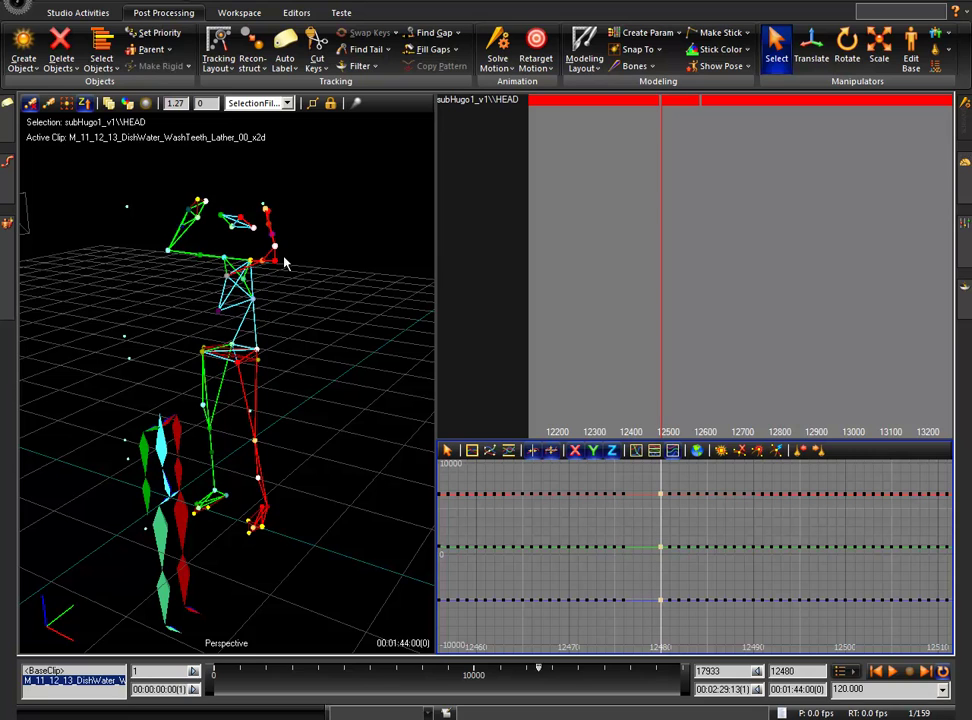
Select the HEAD keys spanning the gap from frame 12472 and fill 4 gaps across 4 channels.
{"action": "mouse_move", "coordinate": [312, 317]}
{"action": "middle_mouse_down"}
{"action": "mouse_move", "coordinate": [308, 310]}
{"action": "mouse_move", "coordinate": [305, 383]}
{"action": "mouse_move", "coordinate": [351, 310]}
{"action": "mouse_move", "coordinate": [336, 419]}
{"action": "mouse_move", "coordinate": [336, 350]}
{"action": "middle_mouse_up"}
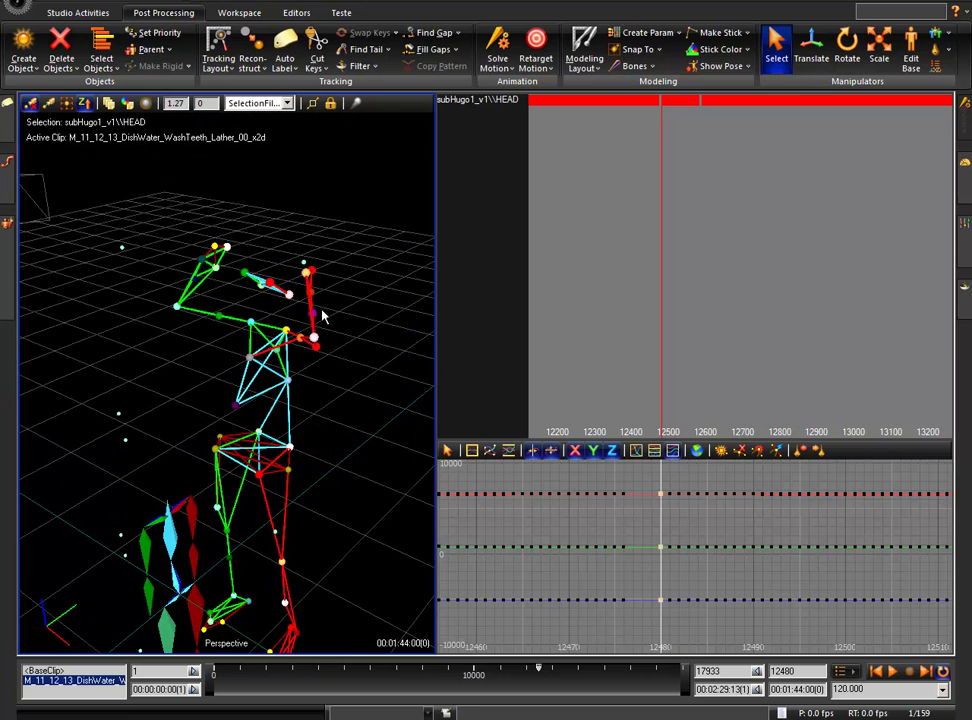
{"action": "middle_click_drag", "start_coordinate": [357, 428], "coordinate": [339, 419]}
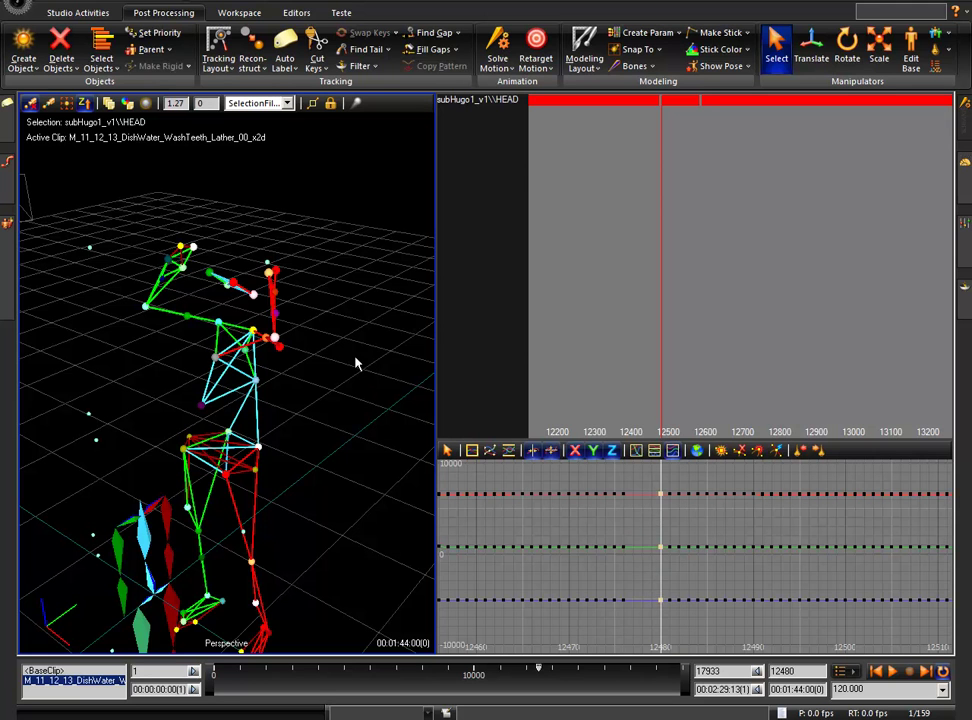
{"action": "key", "text": "Left"}
{"action": "key", "text": "Left"}
{"action": "key", "text": "Left"}
{"action": "key", "text": "Left"}
{"action": "key", "text": "Left"}
{"action": "key", "text": "Left"}
{"action": "left_click_drag", "start_coordinate": [600, 477], "coordinate": [705, 636]}
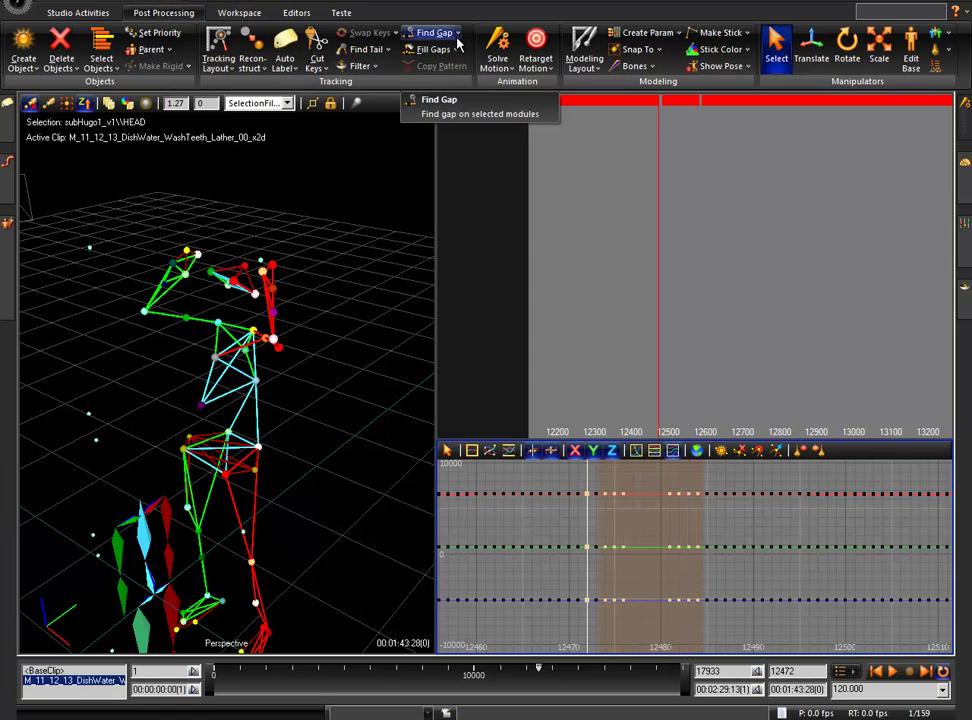
{"action": "left_click", "coordinate": [433, 49]}
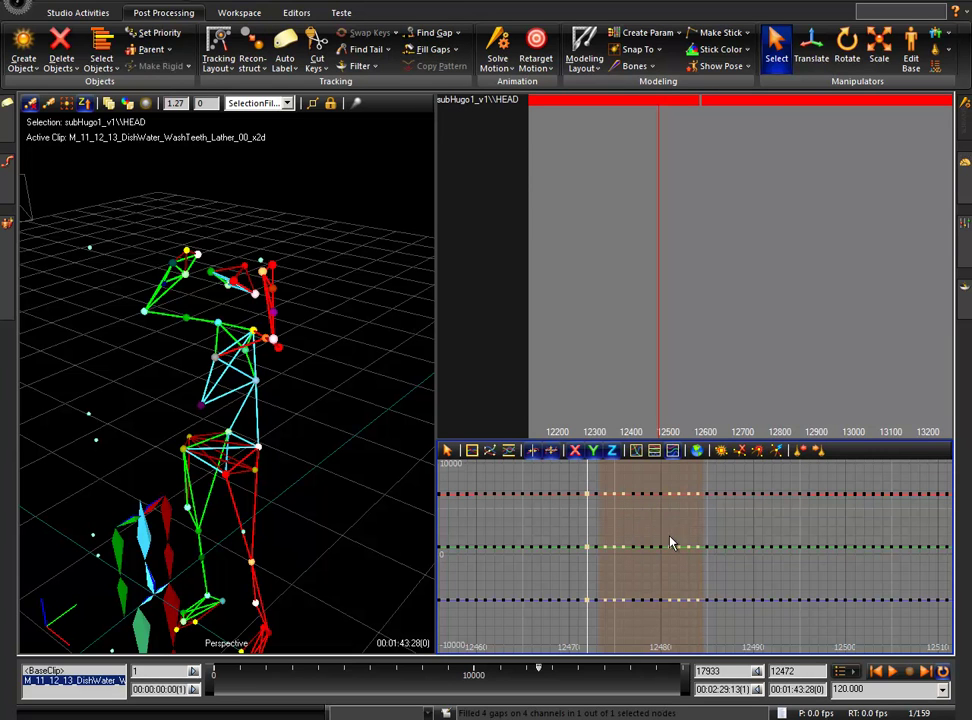
{"action": "right_click_drag", "start_coordinate": [680, 575], "coordinate": [529, 548], "text": "alt"}
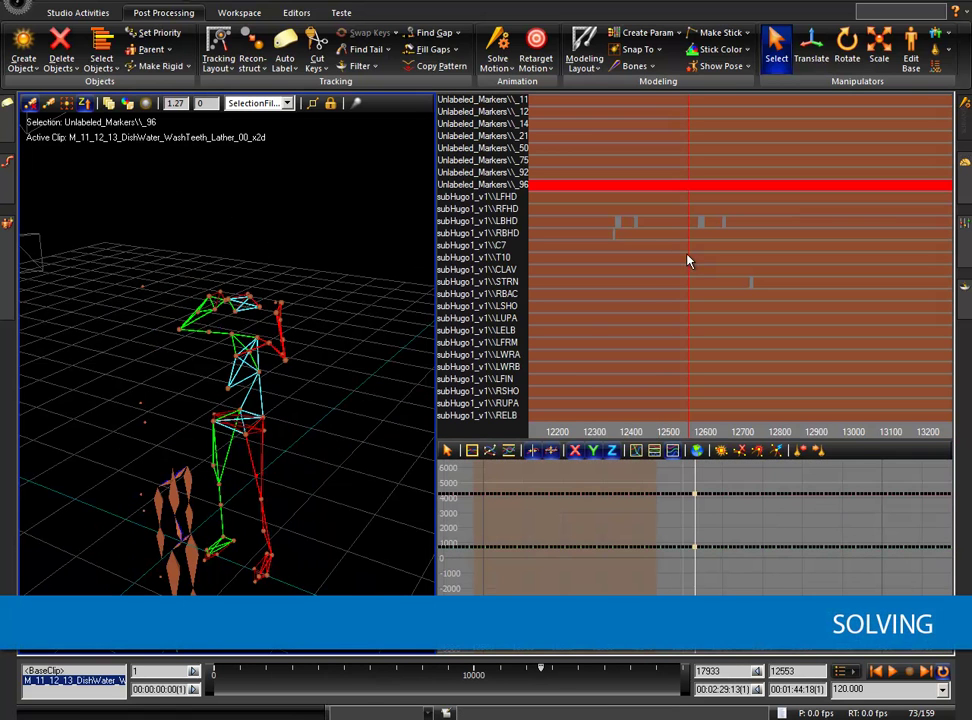
Frame the selected marker's curves and scroll through the dopesheet's marker list.
{"action": "mouse_move", "coordinate": [365, 340]}
{"action": "left_mouse_down", "text": "alt"}
{"action": "mouse_move", "coordinate": [310, 330]}
{"action": "mouse_move", "coordinate": [322, 367]}
{"action": "left_mouse_up", "text": "alt"}
{"action": "left_click", "coordinate": [471, 451]}
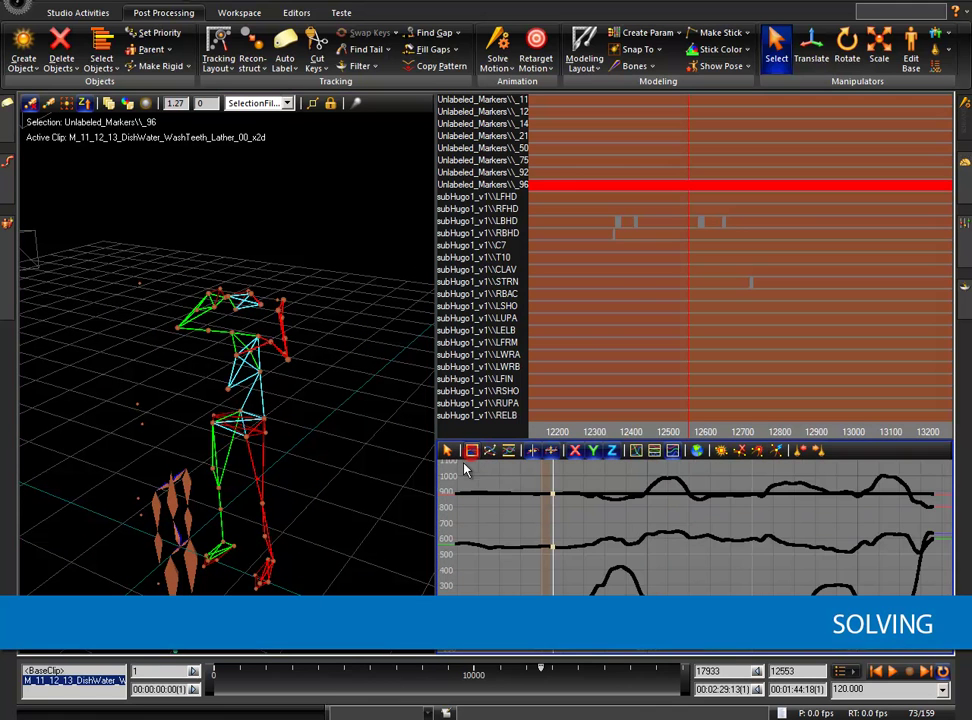
{"action": "right_click", "coordinate": [683, 328]}
{"action": "scroll", "coordinate": [668, 286], "scroll_direction": "down", "scroll_amount": 3}
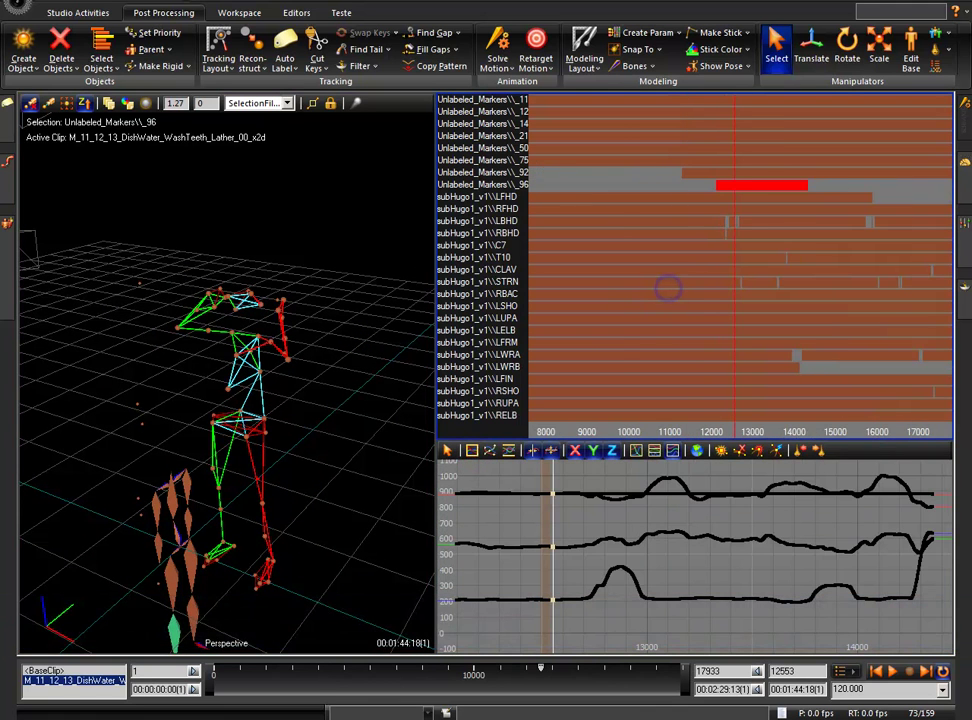
{"action": "scroll", "coordinate": [668, 286], "scroll_direction": "down", "scroll_amount": 3}
{"action": "scroll", "coordinate": [708, 289], "scroll_direction": "down", "scroll_amount": 1}
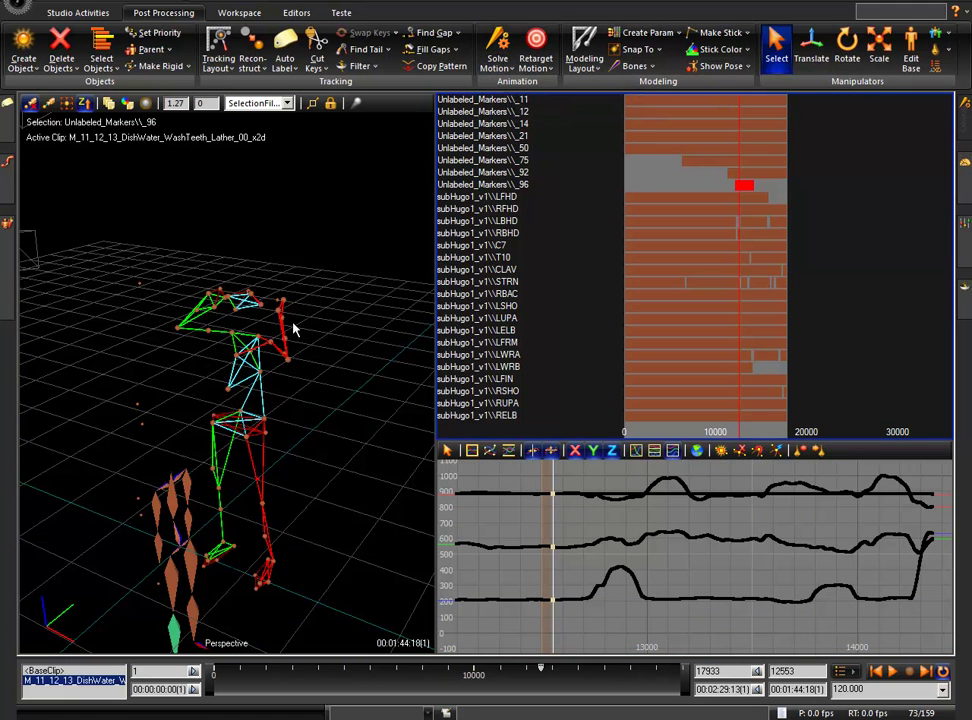
Check the leg markers, then solve the skeleton motion, creating subHugo1_v1_Solver.
{"action": "left_click_drag", "start_coordinate": [334, 462], "coordinate": [321, 455], "text": "alt"}
{"action": "mouse_move", "coordinate": [283, 340]}
{"action": "left_mouse_down", "text": "alt"}
{"action": "mouse_move", "coordinate": [336, 444]}
{"action": "mouse_move", "coordinate": [297, 455]}
{"action": "left_mouse_up", "text": "alt"}
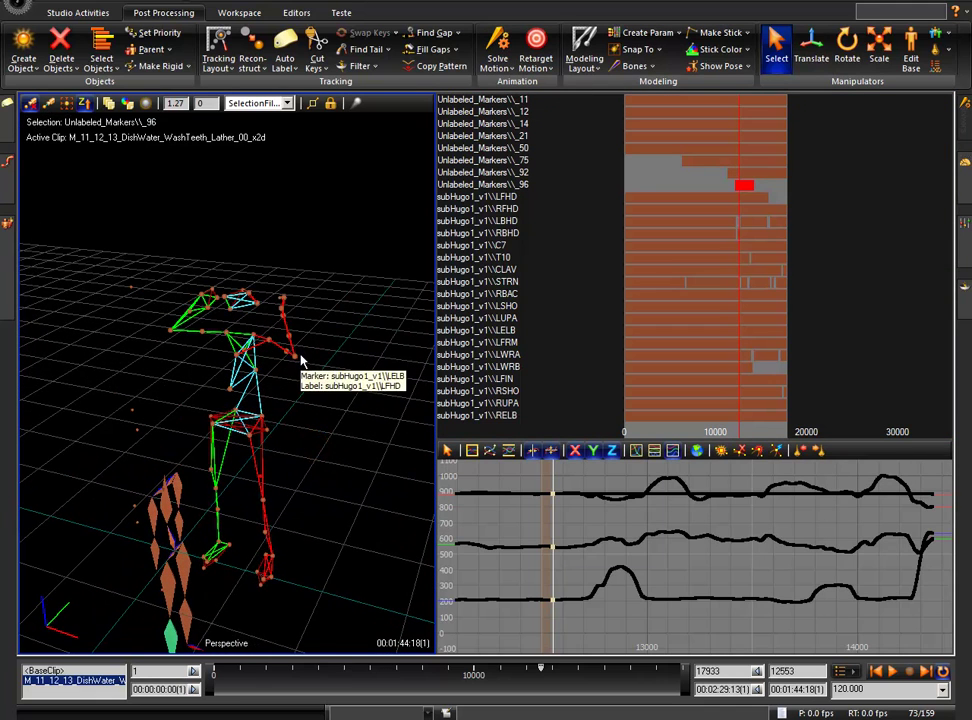
{"action": "left_click_drag", "start_coordinate": [321, 380], "coordinate": [260, 530], "text": "alt"}
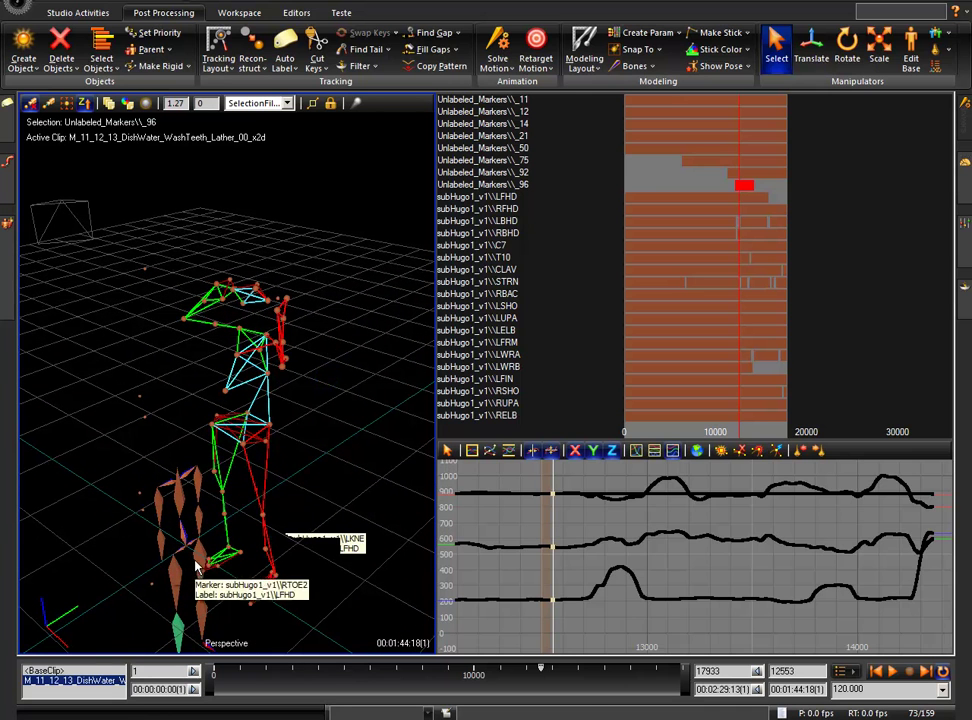
{"action": "left_click", "coordinate": [496, 48]}
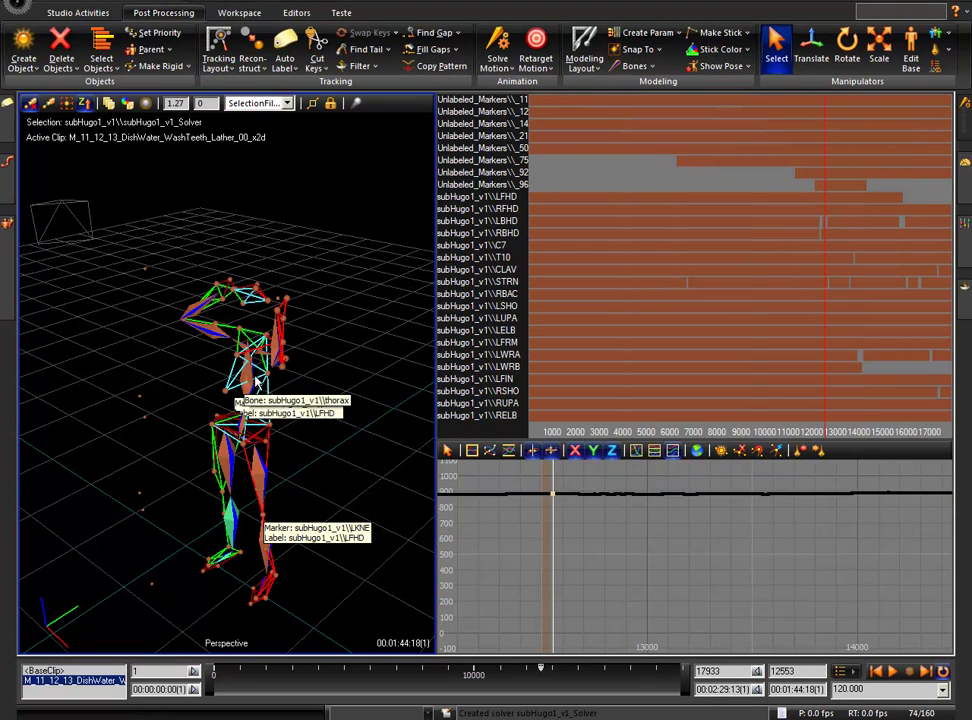
Rewind to the take's early frames, play the solved animation, then jump to about frame 12630.
{"action": "mouse_move", "coordinate": [290, 386]}
{"action": "right_mouse_down"}
{"action": "mouse_move", "coordinate": [312, 418]}
{"action": "mouse_move", "coordinate": [304, 434]}
{"action": "mouse_move", "coordinate": [351, 427]}
{"action": "mouse_move", "coordinate": [330, 470]}
{"action": "right_mouse_up"}
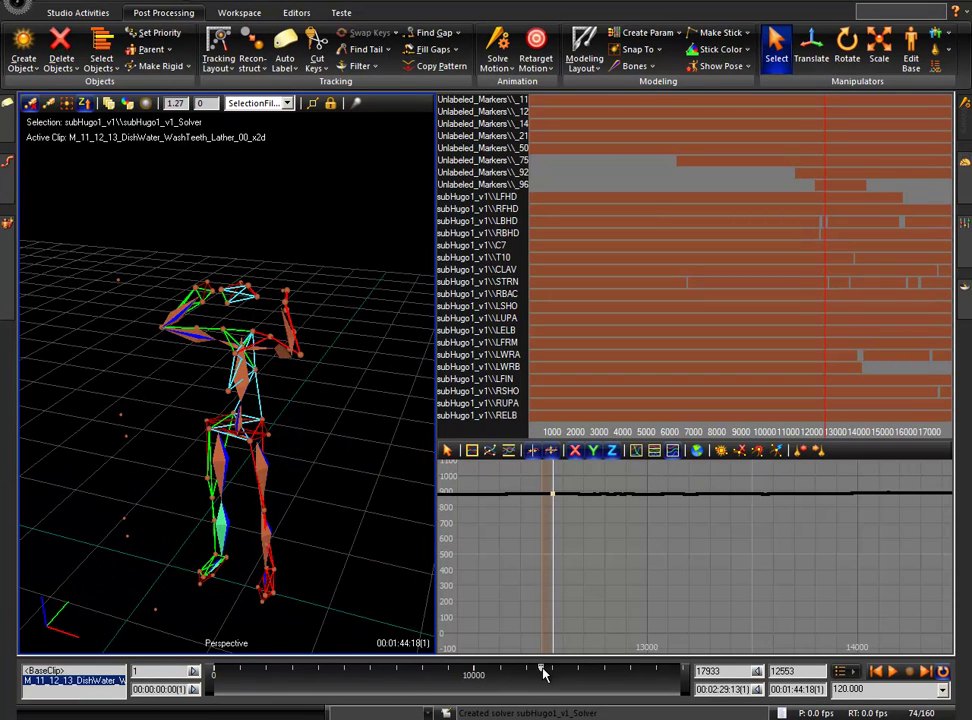
{"action": "left_click_drag", "start_coordinate": [543, 673], "coordinate": [219, 683]}
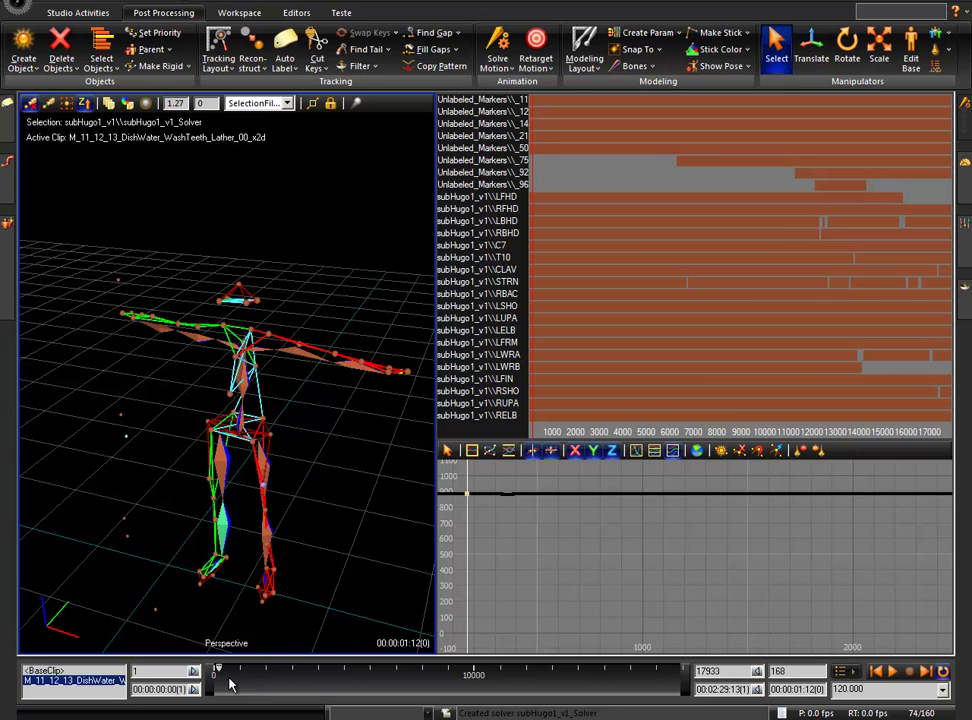
{"action": "mouse_move", "coordinate": [219, 675]}
{"action": "left_mouse_down"}
{"action": "mouse_move", "coordinate": [293, 689]}
{"action": "mouse_move", "coordinate": [213, 673]}
{"action": "left_mouse_up"}
{"action": "left_click", "coordinate": [884, 673]}
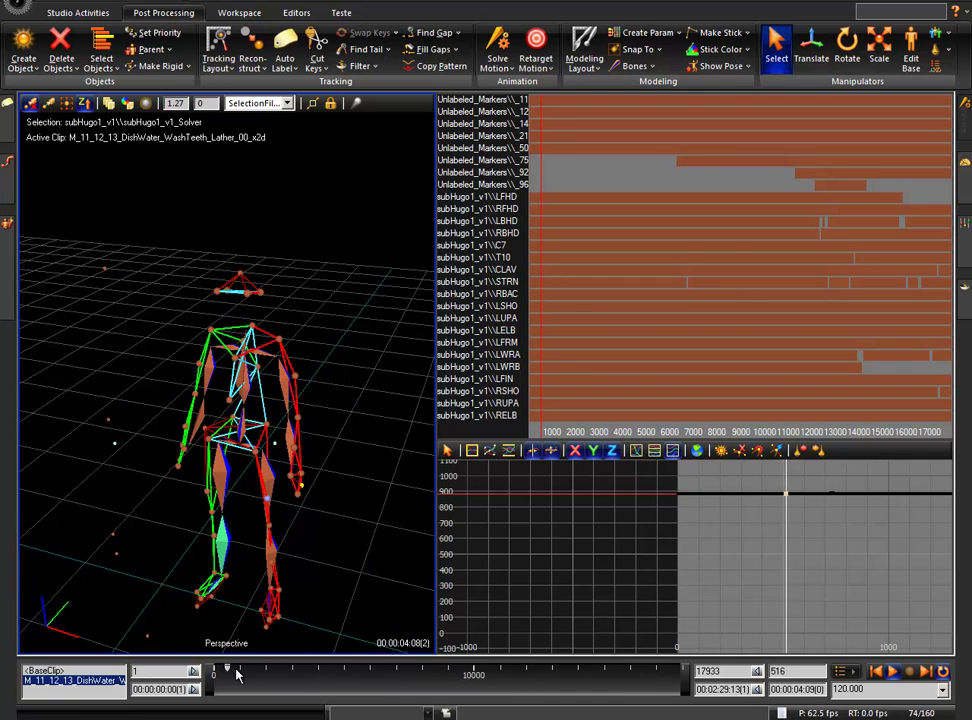
{"action": "left_click_drag", "start_coordinate": [240, 673], "coordinate": [543, 672]}
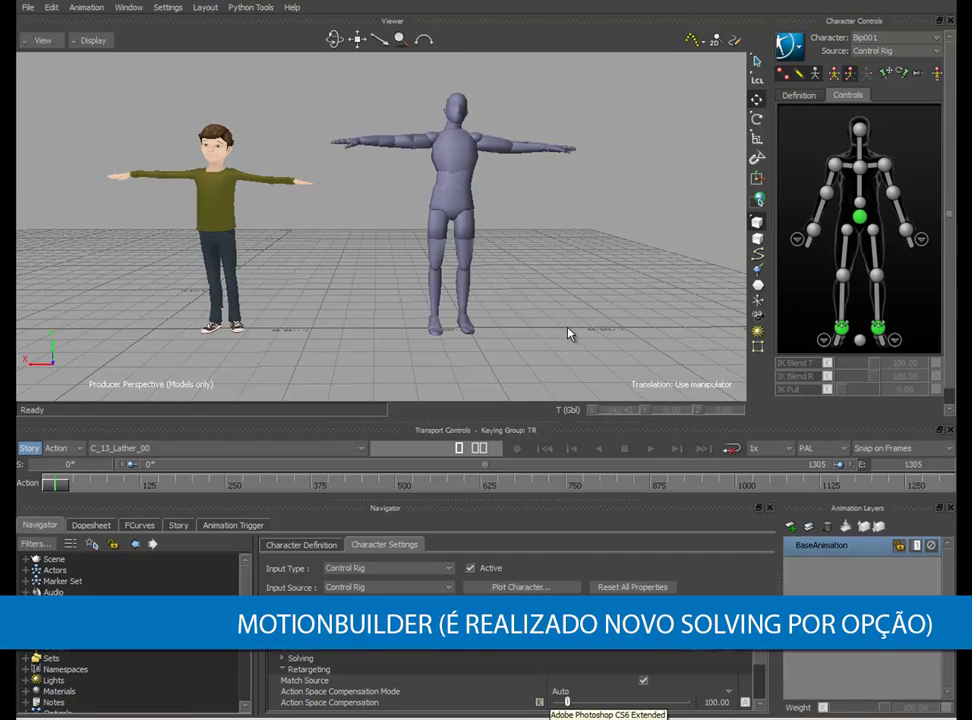
{"action": "key", "text": "ctrl+a"}
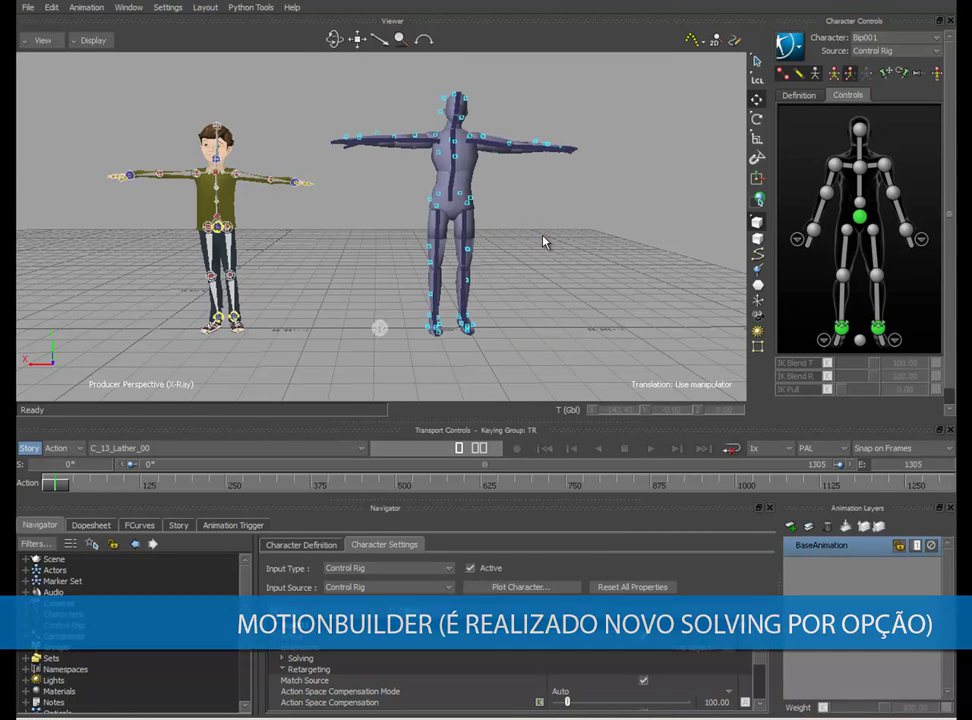
{"action": "left_click_drag", "start_coordinate": [560, 260], "coordinate": [533, 266], "text": "alt"}
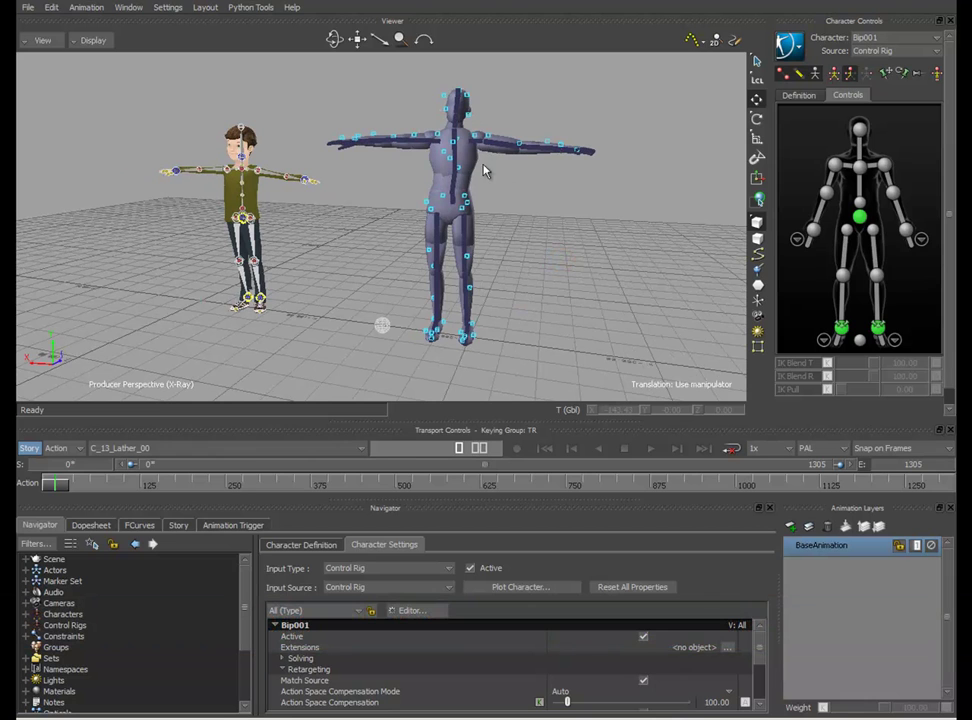
{"action": "left_click_drag", "start_coordinate": [466, 144], "coordinate": [512, 292], "text": "alt"}
{"action": "mouse_move", "coordinate": [402, 183]}
{"action": "left_mouse_down", "text": "alt"}
{"action": "mouse_move", "coordinate": [524, 257]}
{"action": "mouse_move", "coordinate": [484, 294]}
{"action": "mouse_move", "coordinate": [538, 286]}
{"action": "mouse_move", "coordinate": [464, 222]}
{"action": "left_mouse_up", "text": "alt"}
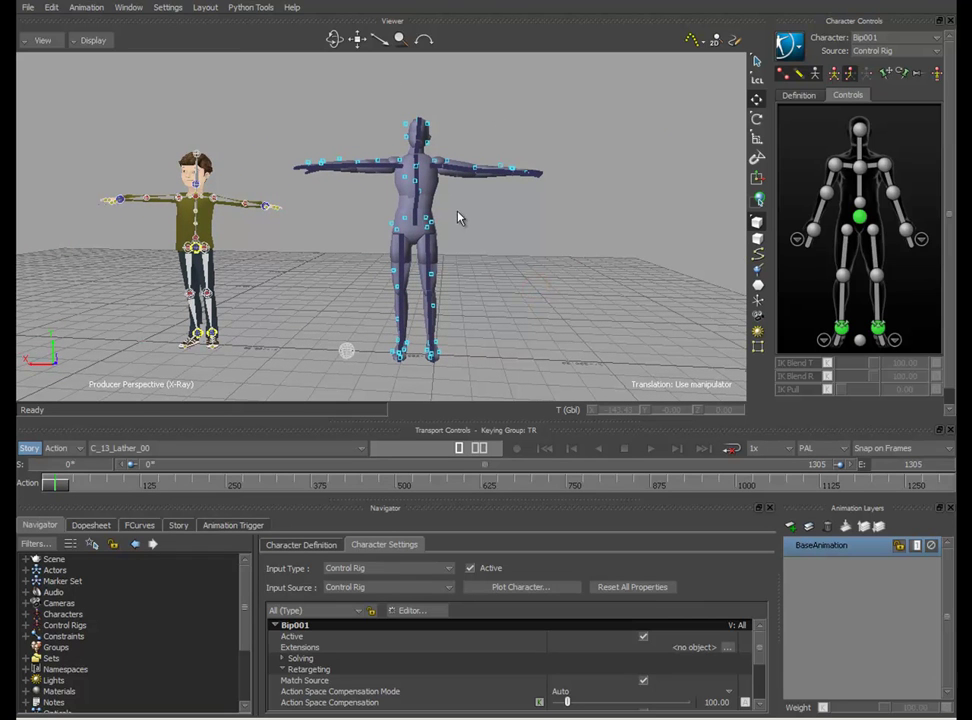
{"action": "left_click", "coordinate": [878, 38]}
{"action": "left_click", "coordinate": [866, 83]}
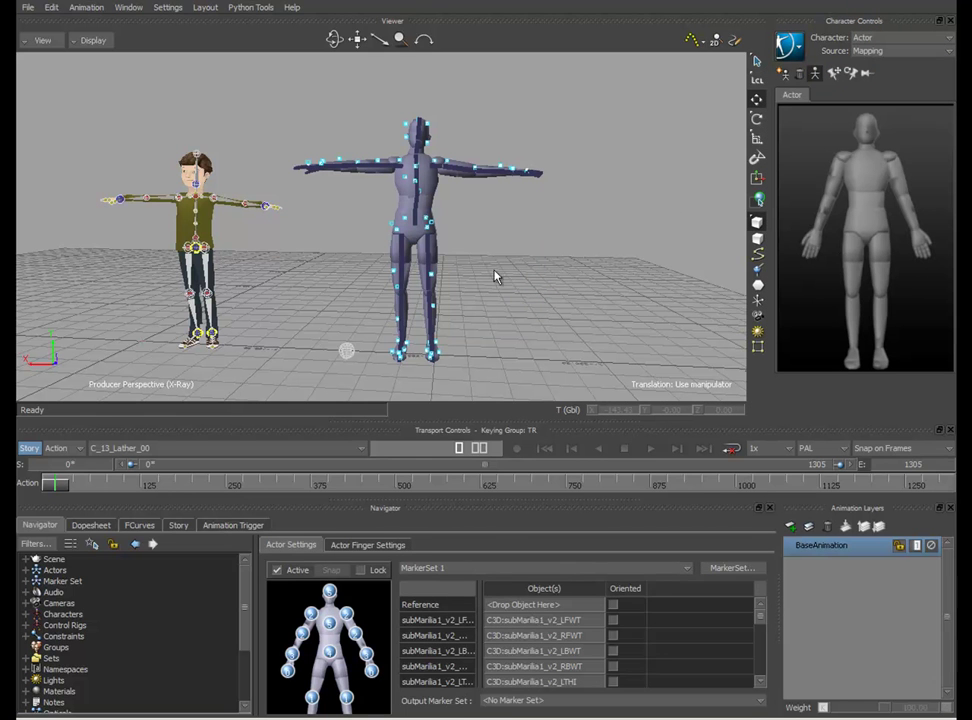
{"action": "scroll", "coordinate": [547, 250], "scroll_direction": "up", "scroll_amount": 2}
{"action": "scroll", "coordinate": [547, 250], "scroll_direction": "up", "scroll_amount": 1}
{"action": "scroll", "coordinate": [548, 258], "scroll_direction": "up", "scroll_amount": 2}
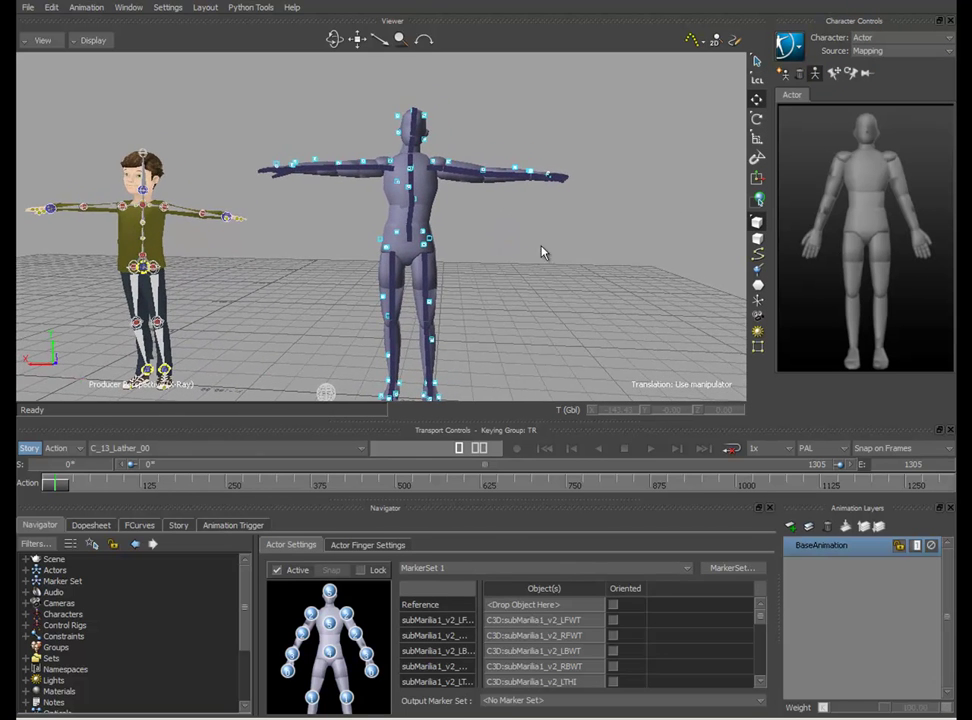
{"action": "mouse_move", "coordinate": [504, 266]}
{"action": "left_mouse_down"}
{"action": "mouse_move", "coordinate": [493, 274]}
{"action": "mouse_move", "coordinate": [503, 246]}
{"action": "left_mouse_up"}
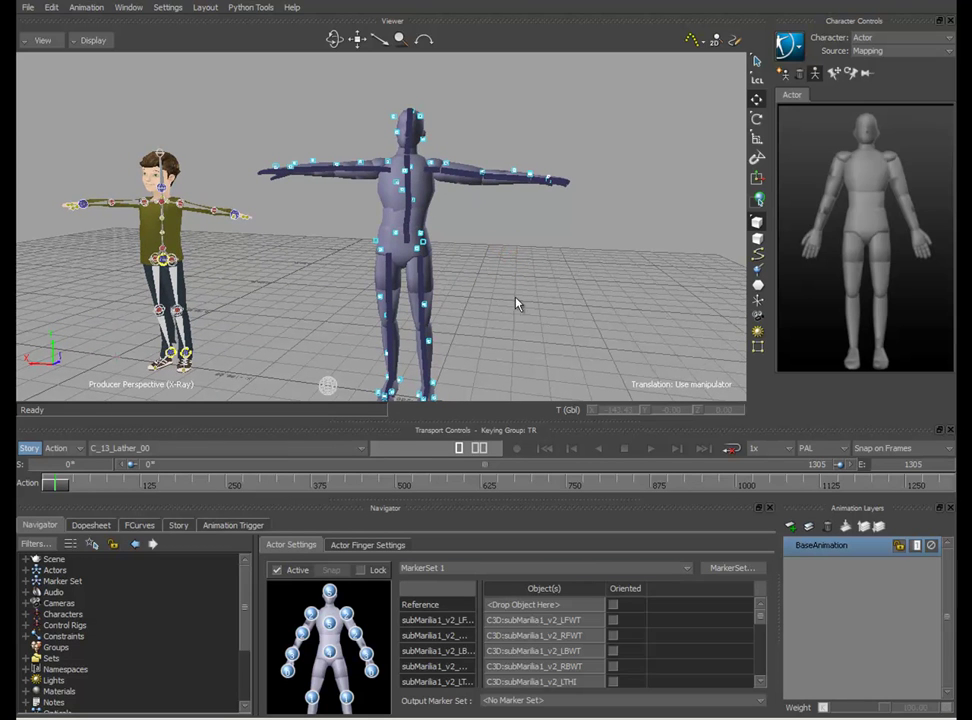
{"action": "left_click_drag", "start_coordinate": [484, 282], "coordinate": [511, 276]}
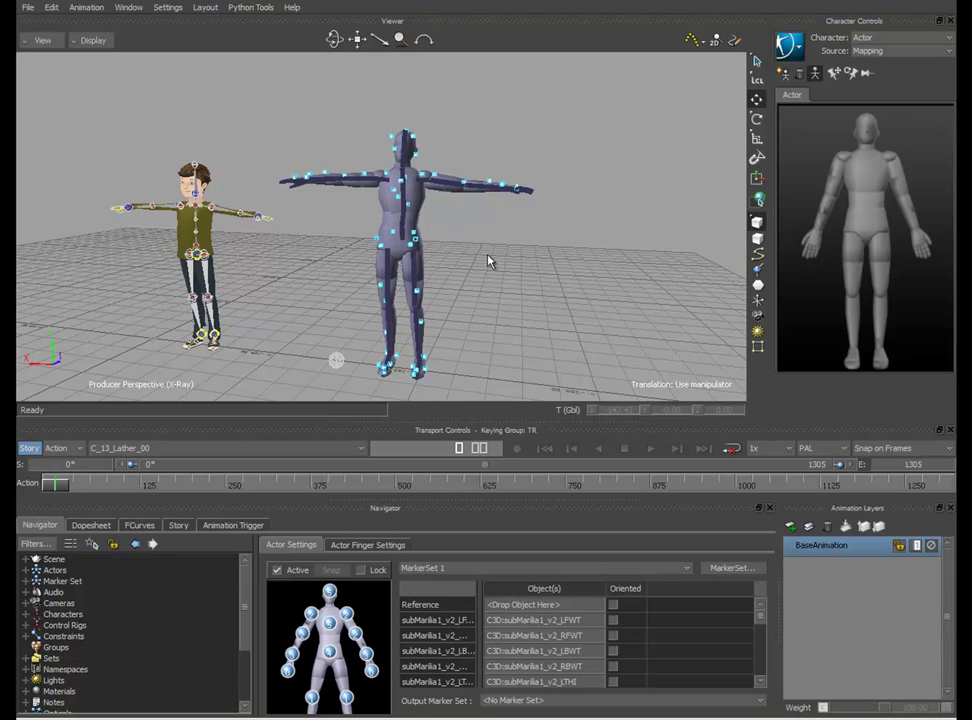
{"action": "scroll", "coordinate": [513, 271], "scroll_direction": "down", "scroll_amount": 2}
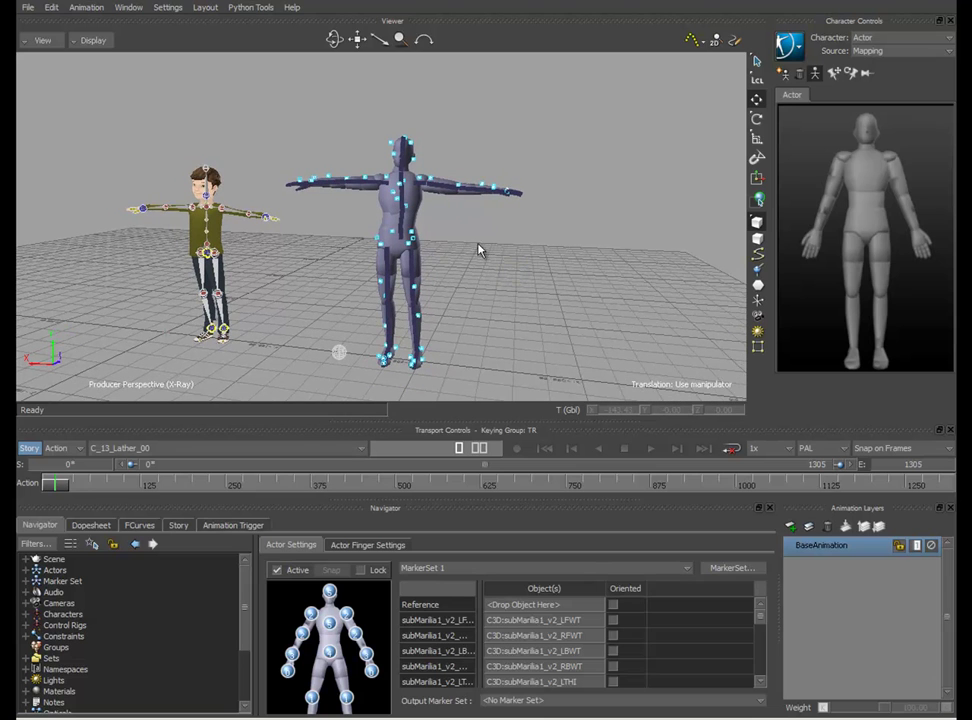
{"action": "scroll", "coordinate": [478, 253], "scroll_direction": "up", "scroll_amount": 2}
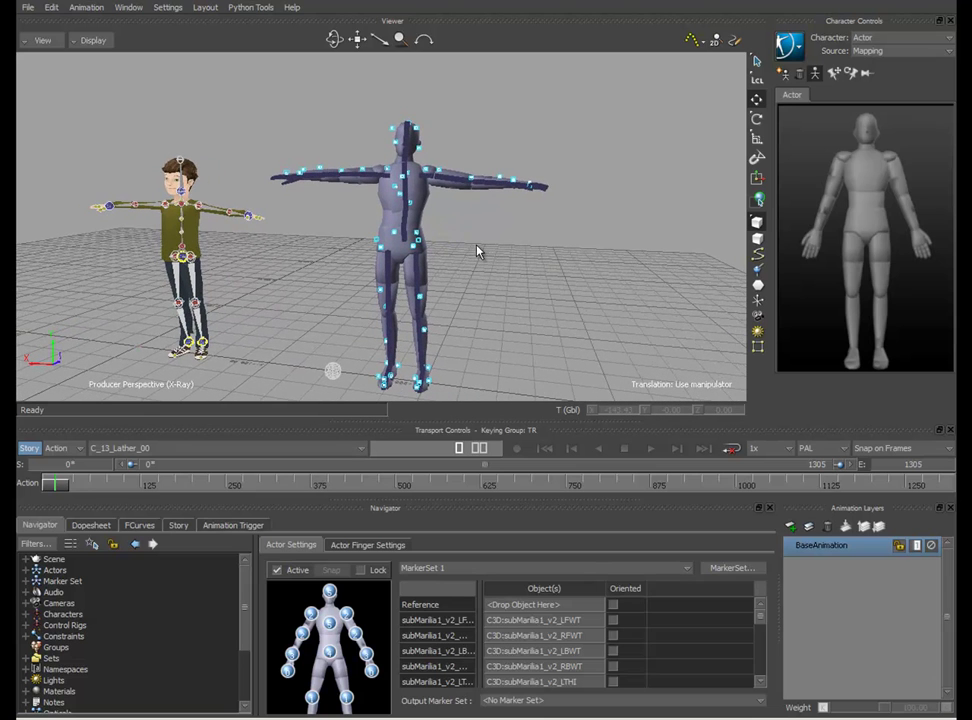
{"action": "middle_click_drag", "start_coordinate": [476, 252], "coordinate": [546, 291]}
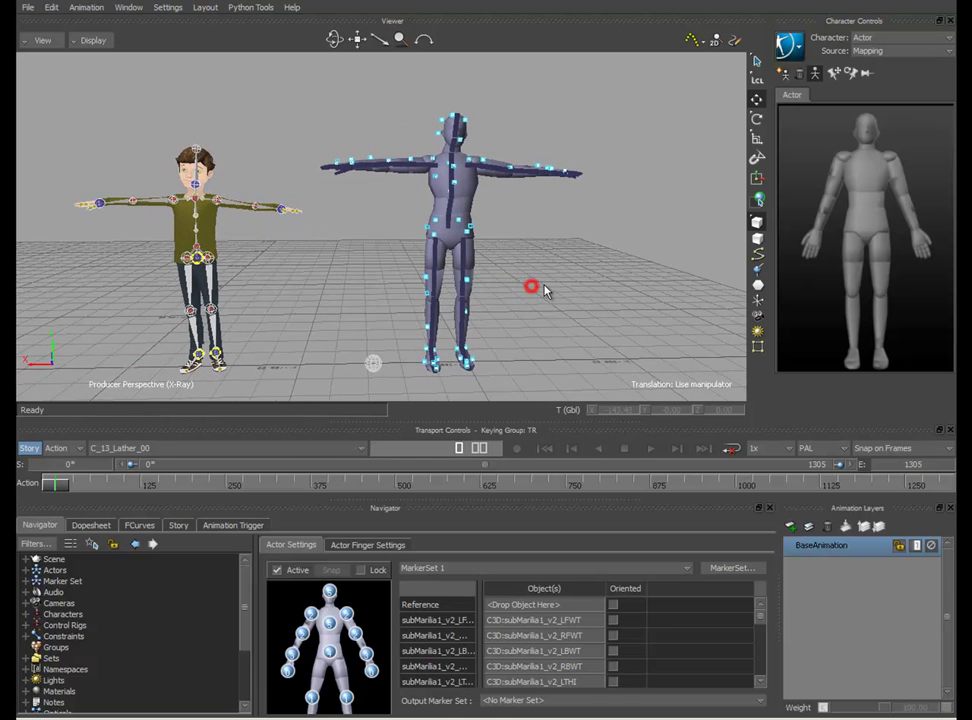
{"action": "scroll", "coordinate": [562, 284], "scroll_direction": "down", "scroll_amount": 2}
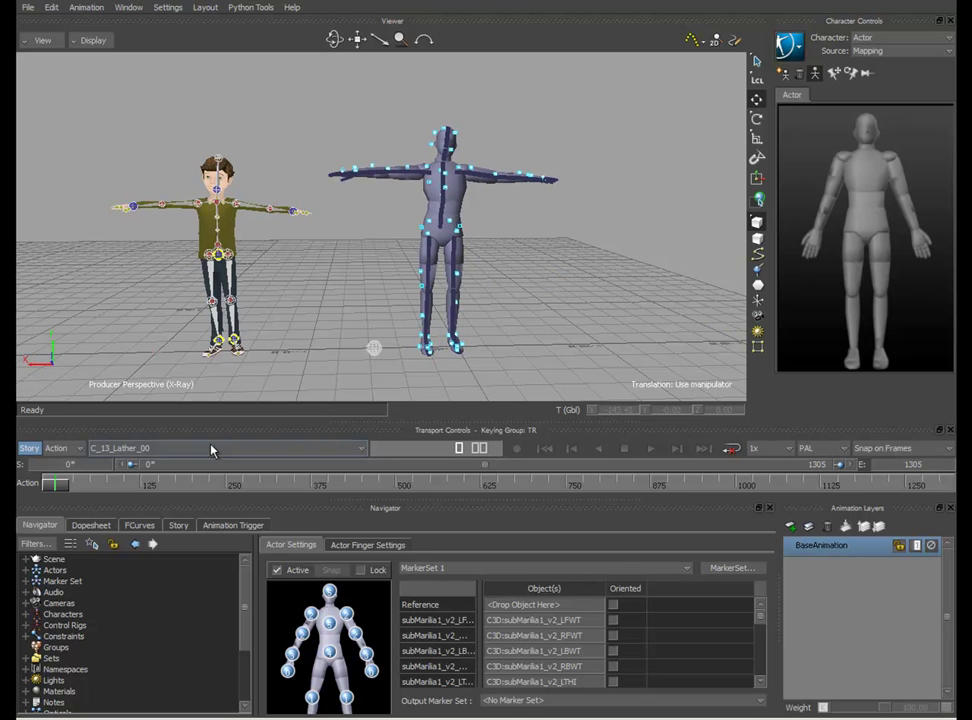
Scrub the C_13_Lather_00 take to around frame 280, orbiting to see both characters frontally.
{"action": "left_click_drag", "start_coordinate": [60, 488], "coordinate": [212, 502]}
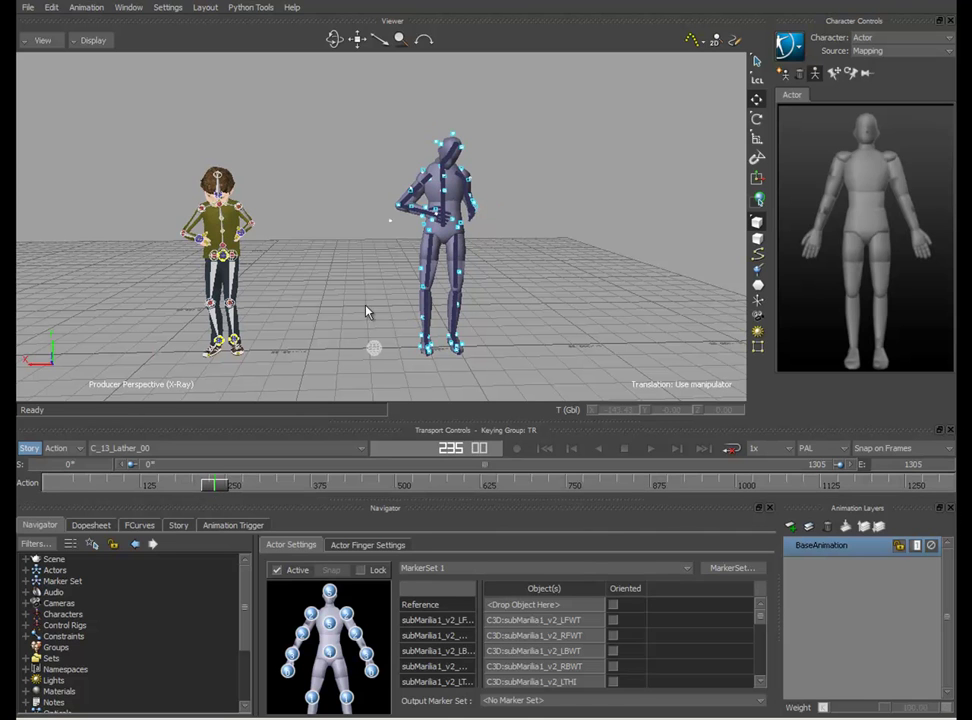
{"action": "mouse_move", "coordinate": [347, 164]}
{"action": "left_mouse_down", "text": "ctrl+shift"}
{"action": "mouse_move", "coordinate": [505, 272]}
{"action": "mouse_move", "coordinate": [495, 265]}
{"action": "left_mouse_up", "text": "ctrl+shift"}
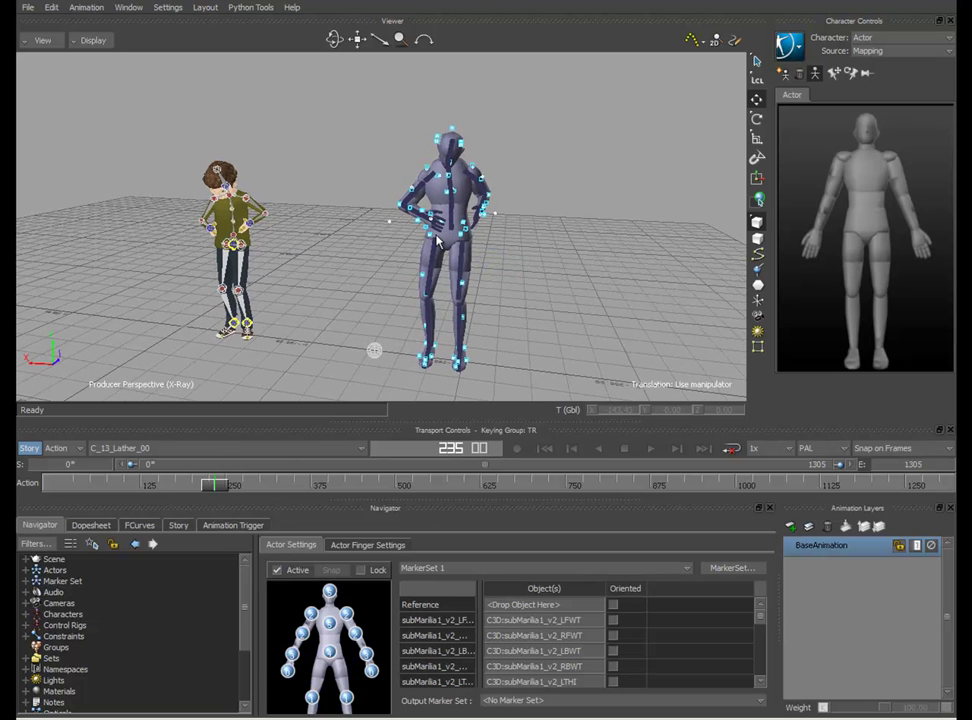
{"action": "left_click_drag", "start_coordinate": [275, 284], "coordinate": [271, 275], "text": "ctrl+shift"}
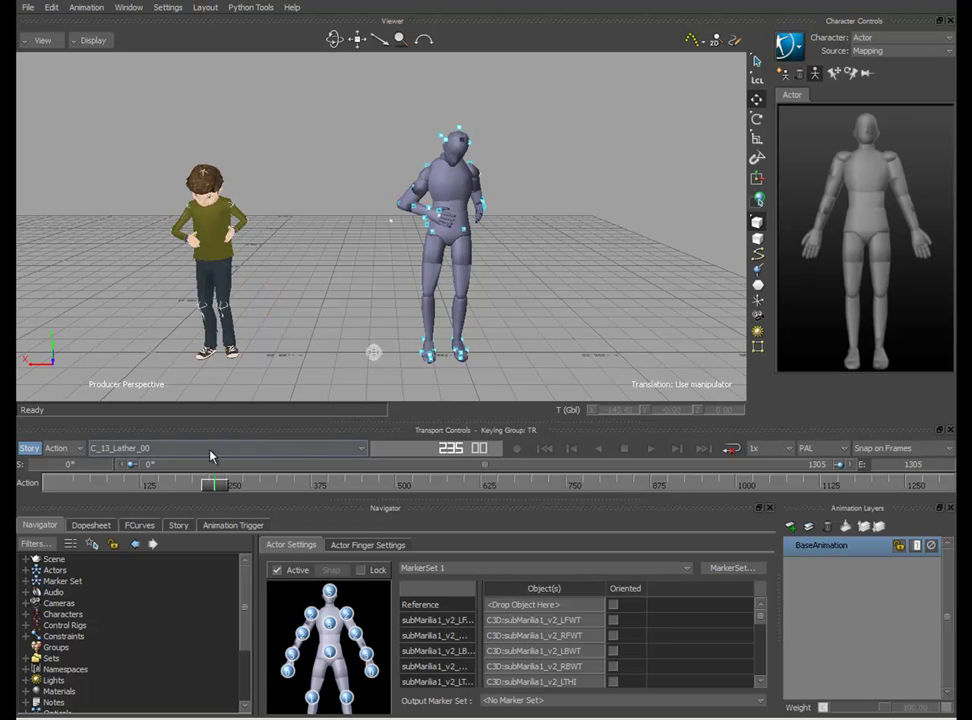
{"action": "left_click_drag", "start_coordinate": [217, 484], "coordinate": [345, 487]}
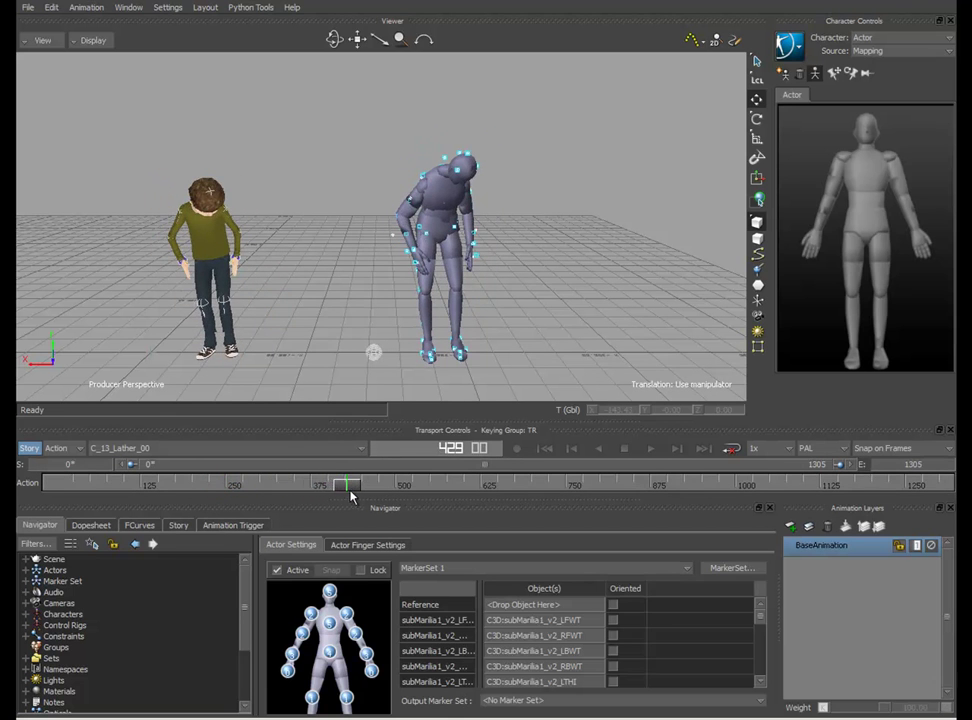
Play and stop the take, checking that the boy mirrors the Actor's poses around frame 559.
{"action": "left_click", "coordinate": [650, 448]}
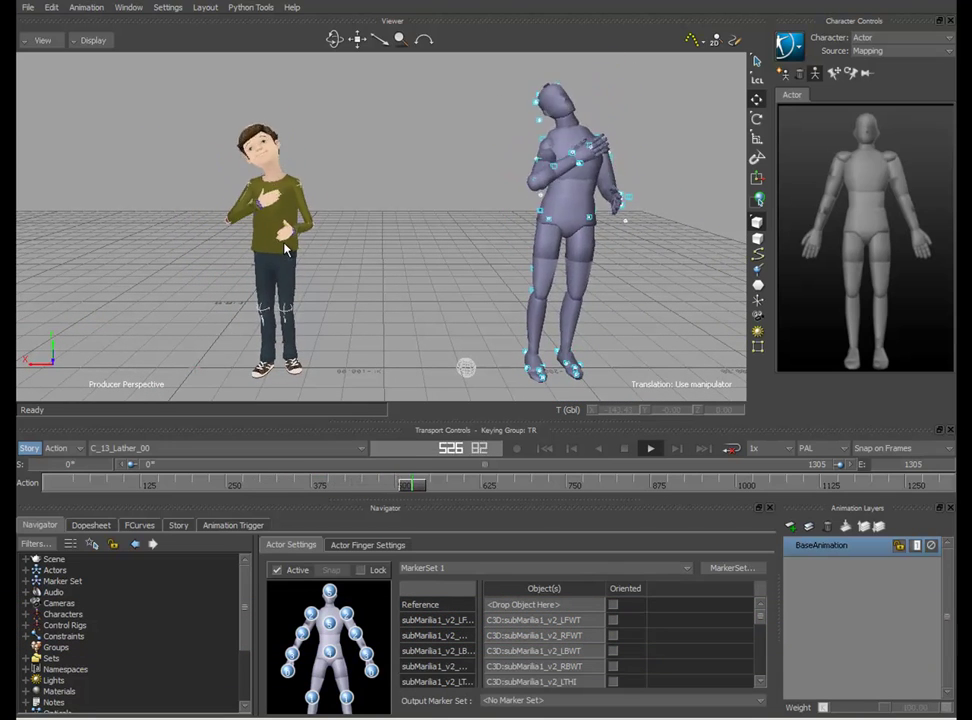
{"action": "left_click", "coordinate": [624, 448]}
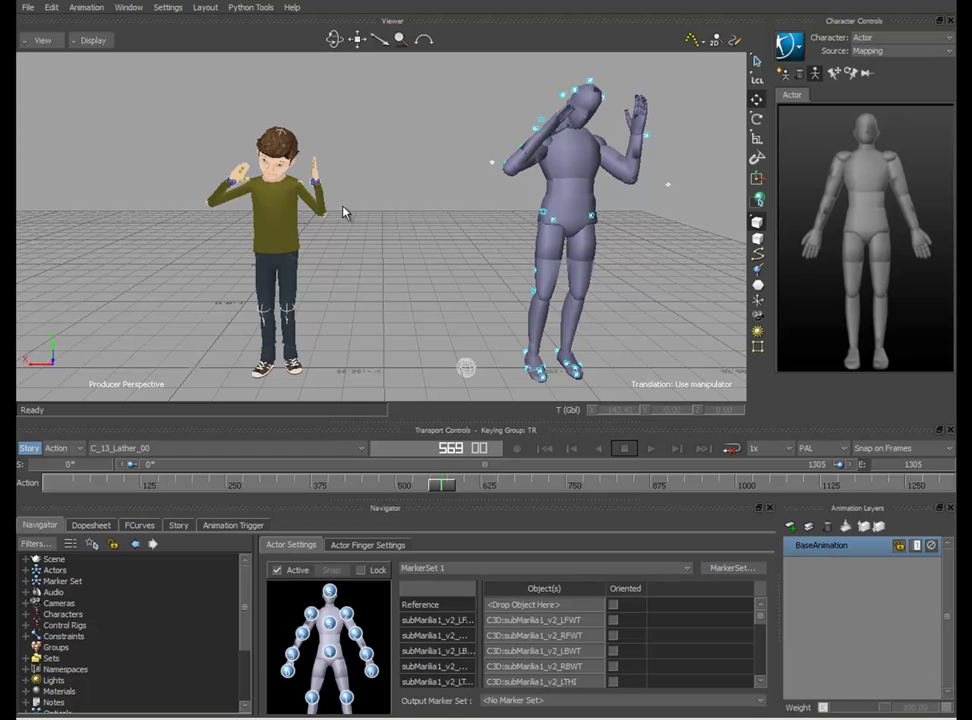
{"action": "mouse_move", "coordinate": [401, 219]}
{"action": "left_mouse_down"}
{"action": "mouse_move", "coordinate": [362, 238]}
{"action": "mouse_move", "coordinate": [373, 231]}
{"action": "left_mouse_up"}
{"action": "mouse_move", "coordinate": [437, 487]}
{"action": "left_mouse_down"}
{"action": "mouse_move", "coordinate": [482, 484]}
{"action": "mouse_move", "coordinate": [436, 487]}
{"action": "left_mouse_up"}
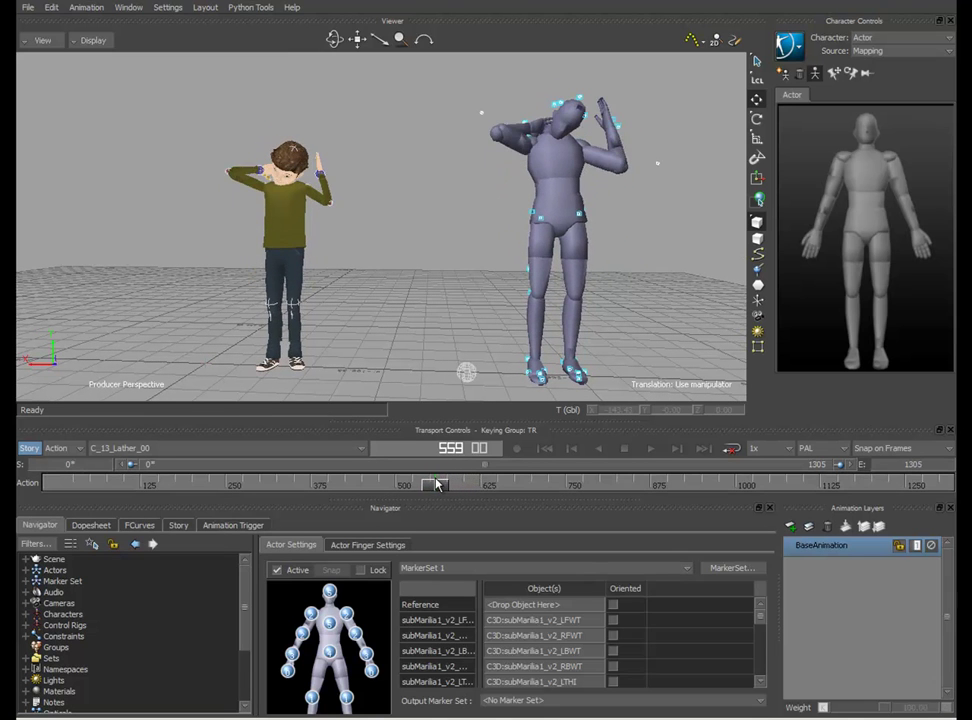
Make Bip001 the current character in Character Controls.
{"action": "left_click", "coordinate": [797, 62]}
{"action": "left_click", "coordinate": [886, 37]}
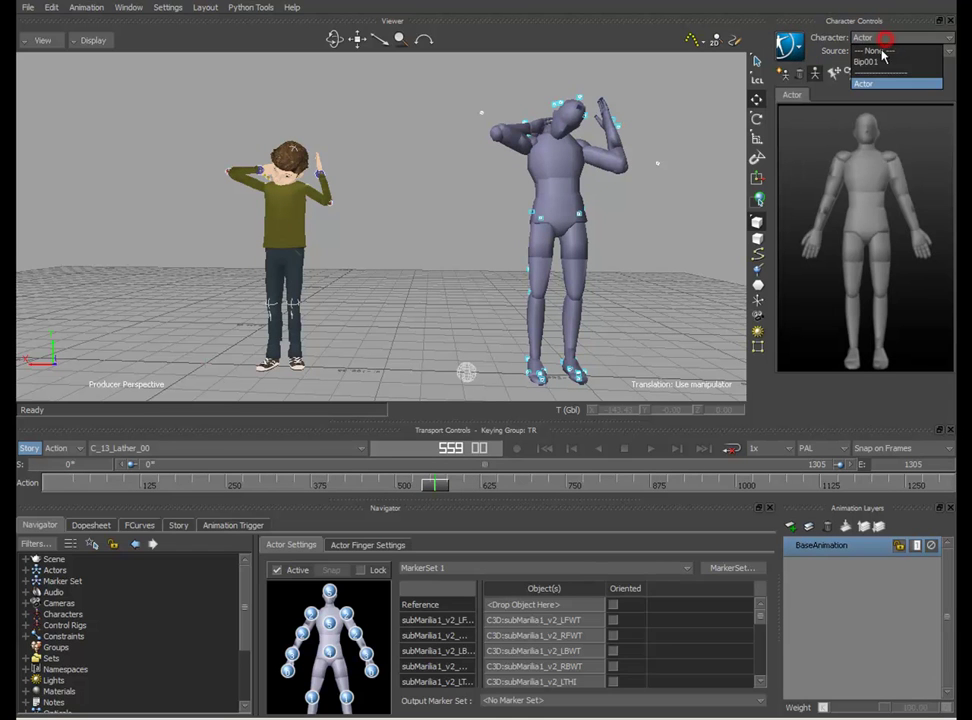
{"action": "left_click", "coordinate": [866, 62]}
Hide the Actor's body, frame the boy near frame 141, and bring up the take list.
{"action": "left_click", "coordinate": [790, 46]}
{"action": "mouse_move", "coordinate": [812, 153]}
{"action": "left_click", "coordinate": [906, 249]}
{"action": "mouse_move", "coordinate": [718, 275]}
{"action": "left_mouse_down"}
{"action": "mouse_move", "coordinate": [480, 230]}
{"action": "mouse_move", "coordinate": [510, 234]}
{"action": "mouse_move", "coordinate": [490, 271]}
{"action": "left_mouse_up"}
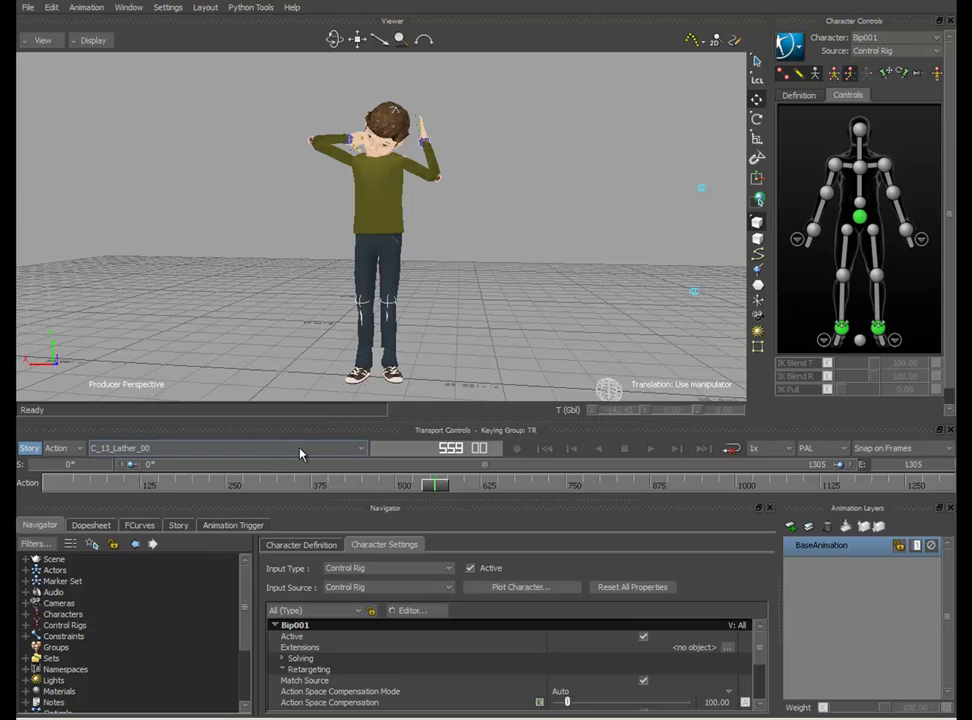
{"action": "left_click_drag", "start_coordinate": [434, 484], "coordinate": [150, 484]}
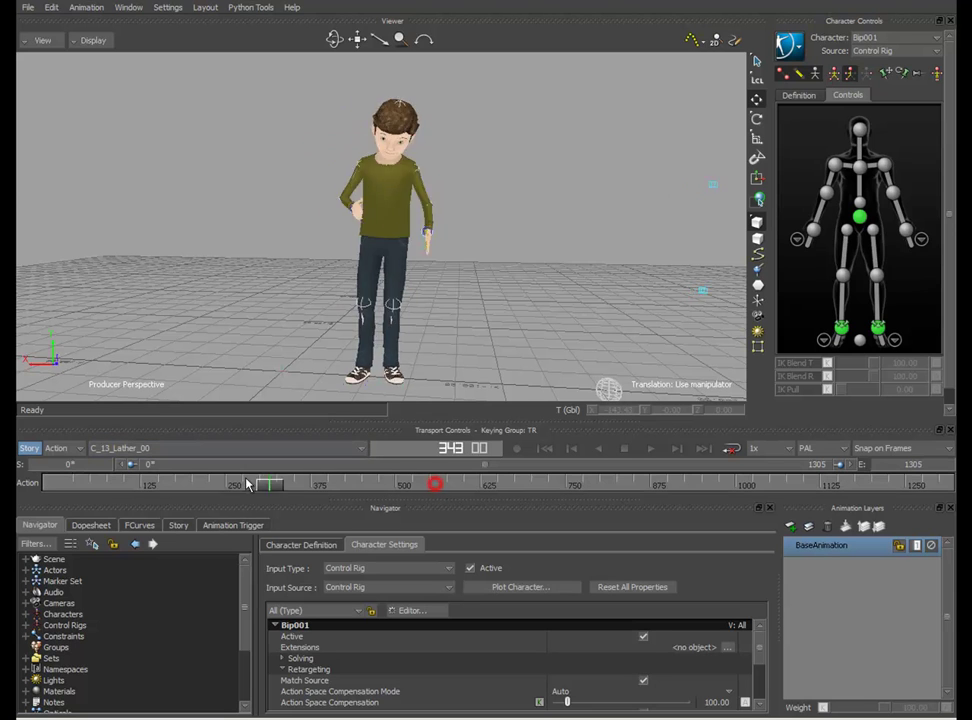
{"action": "left_click", "coordinate": [142, 450]}
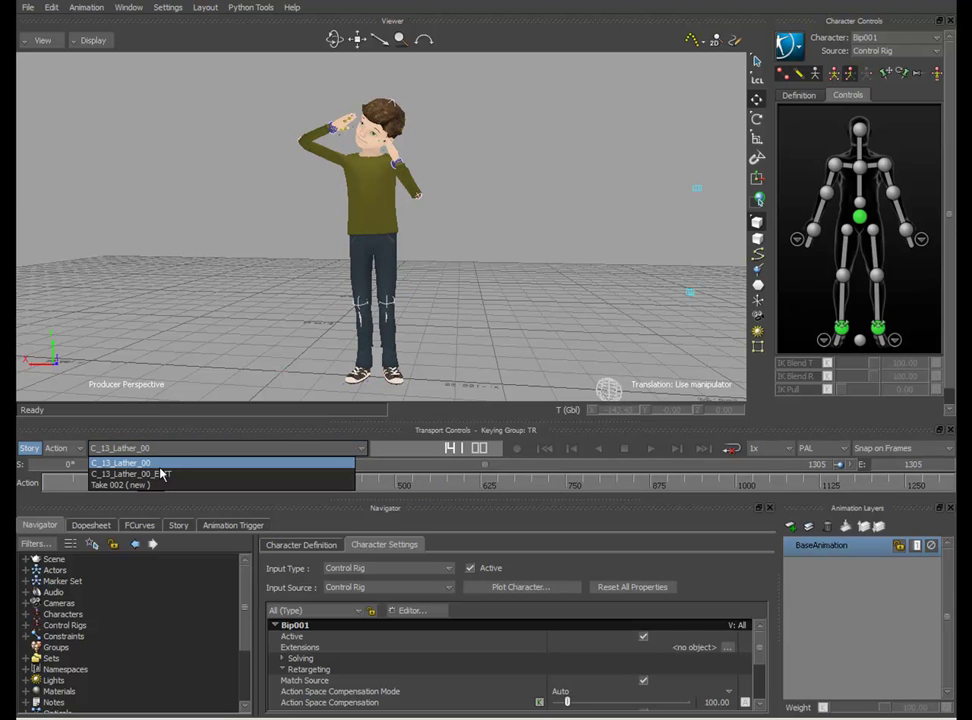
Switch to the C_13_Lather_00_EDIT take.
{"action": "left_click", "coordinate": [150, 474]}
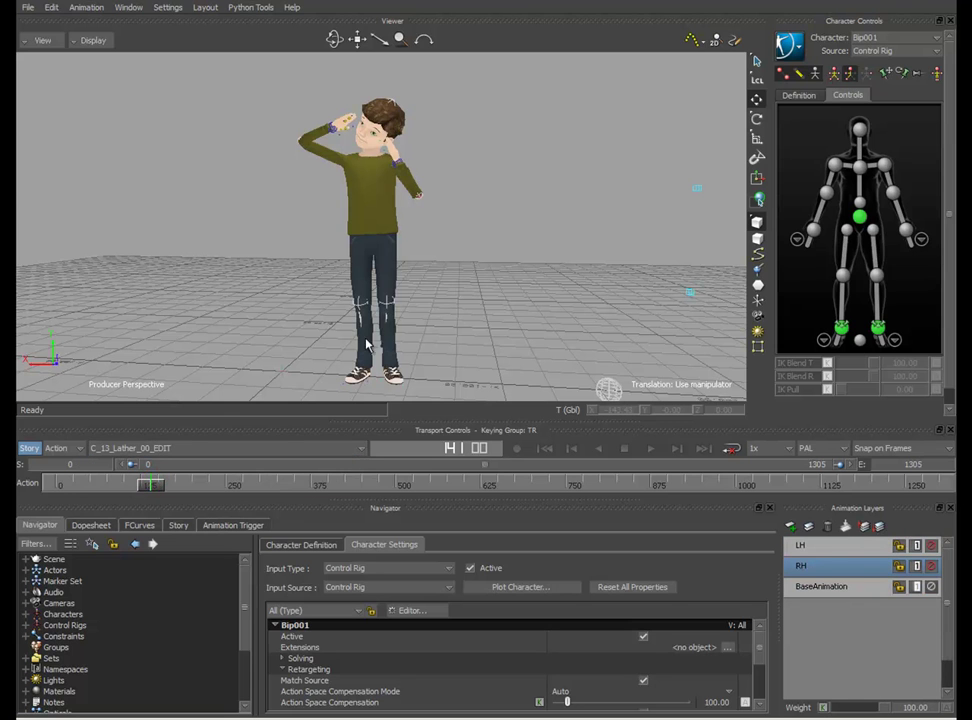
{"action": "left_click", "coordinate": [550, 307]}
{"action": "left_click_drag", "start_coordinate": [243, 585], "coordinate": [243, 628]}
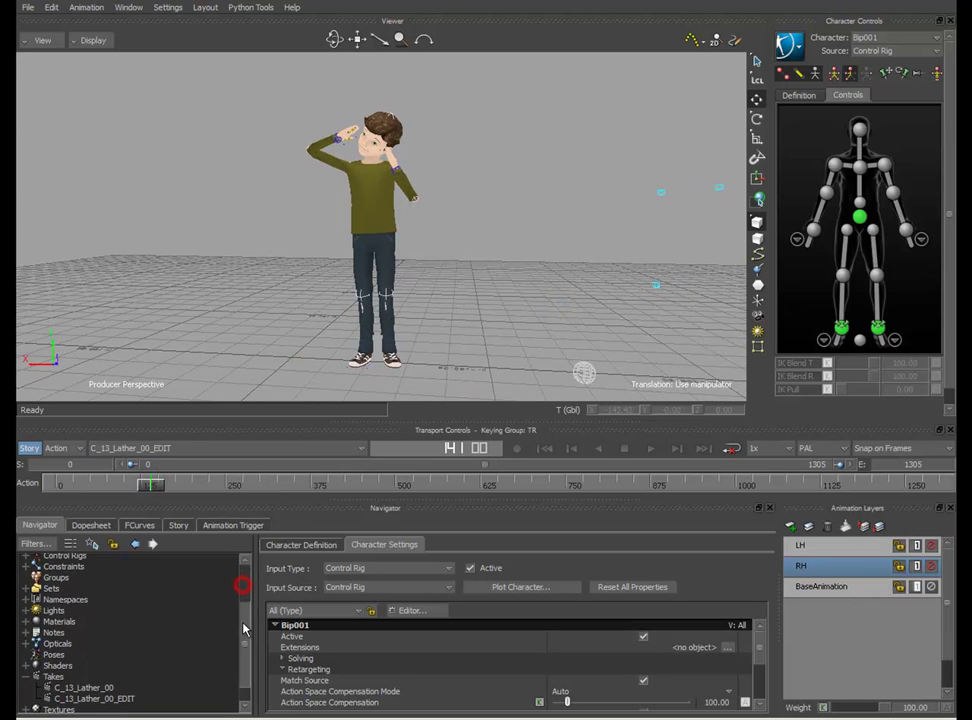
{"action": "left_click", "coordinate": [502, 280]}
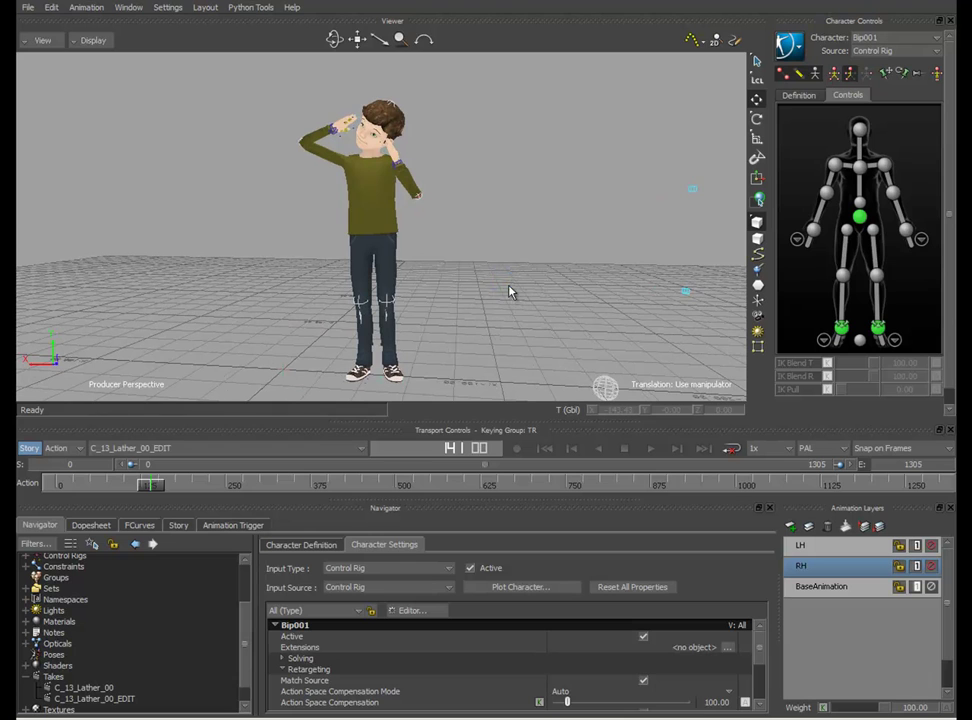
{"action": "left_click_drag", "start_coordinate": [509, 293], "coordinate": [502, 294], "text": "shift"}
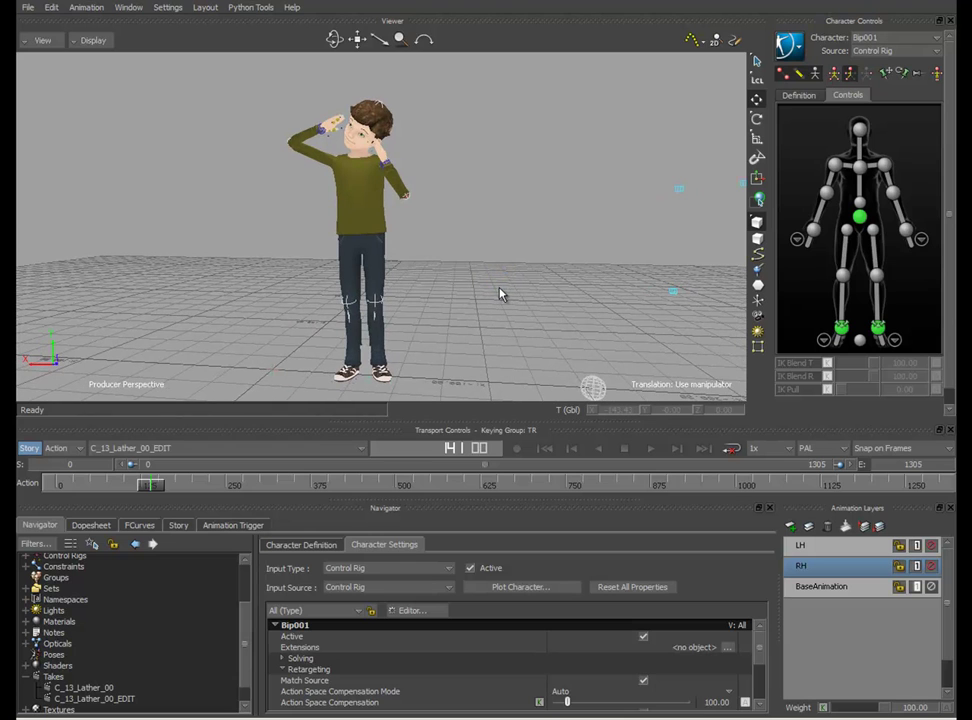
Show the HipsEffector's curves on the BaseAnimation layer in FCurves, keying whole body parts.
{"action": "left_click", "coordinate": [812, 588]}
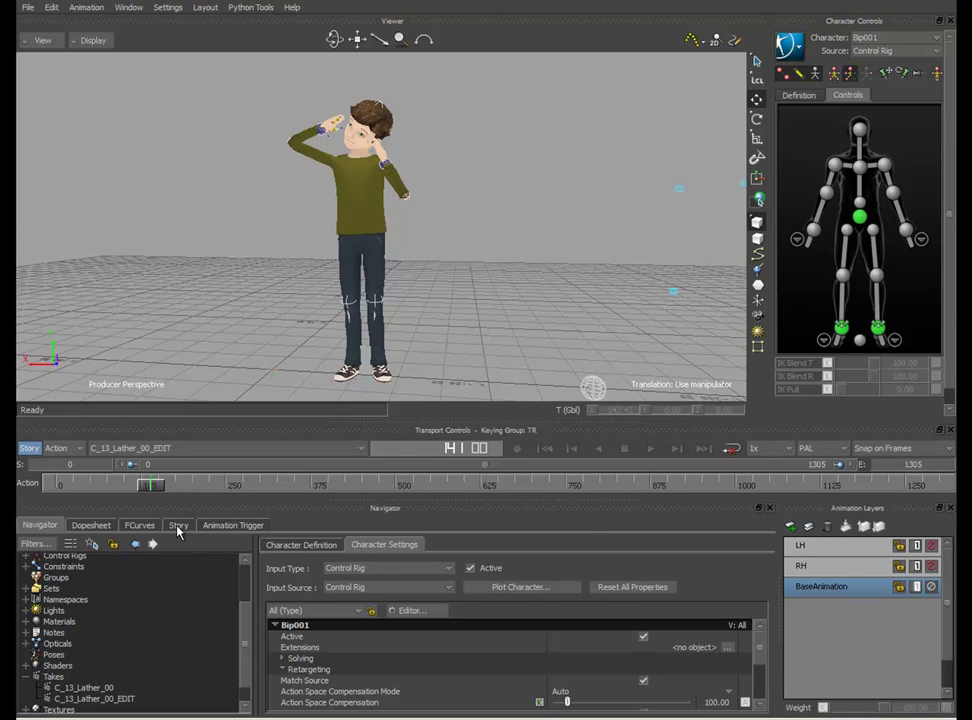
{"action": "left_click", "coordinate": [140, 527]}
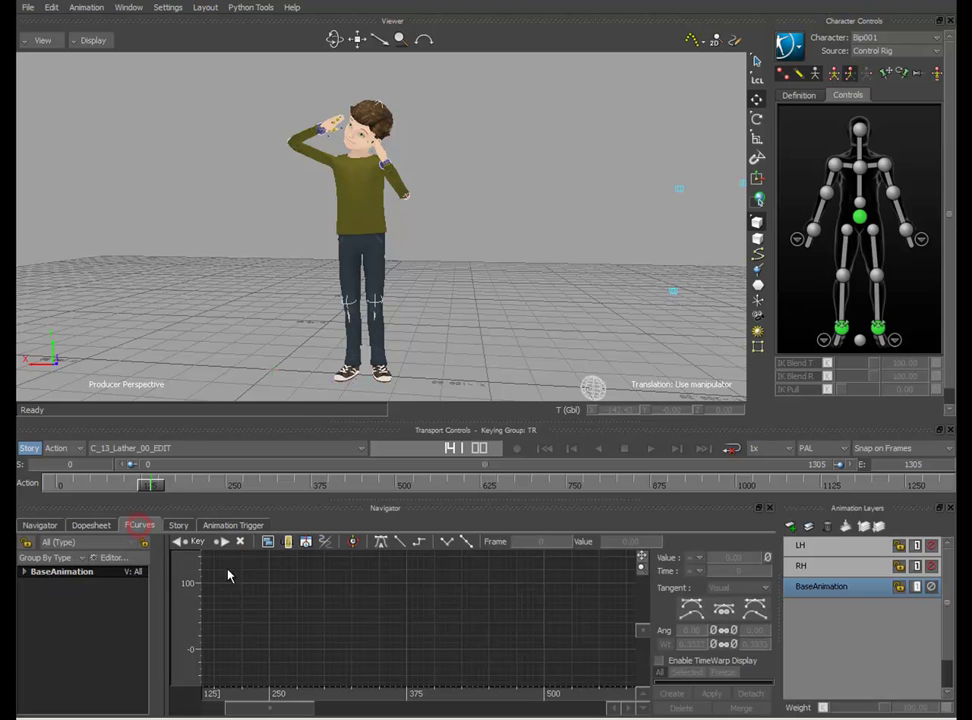
{"action": "left_click", "coordinate": [804, 289]}
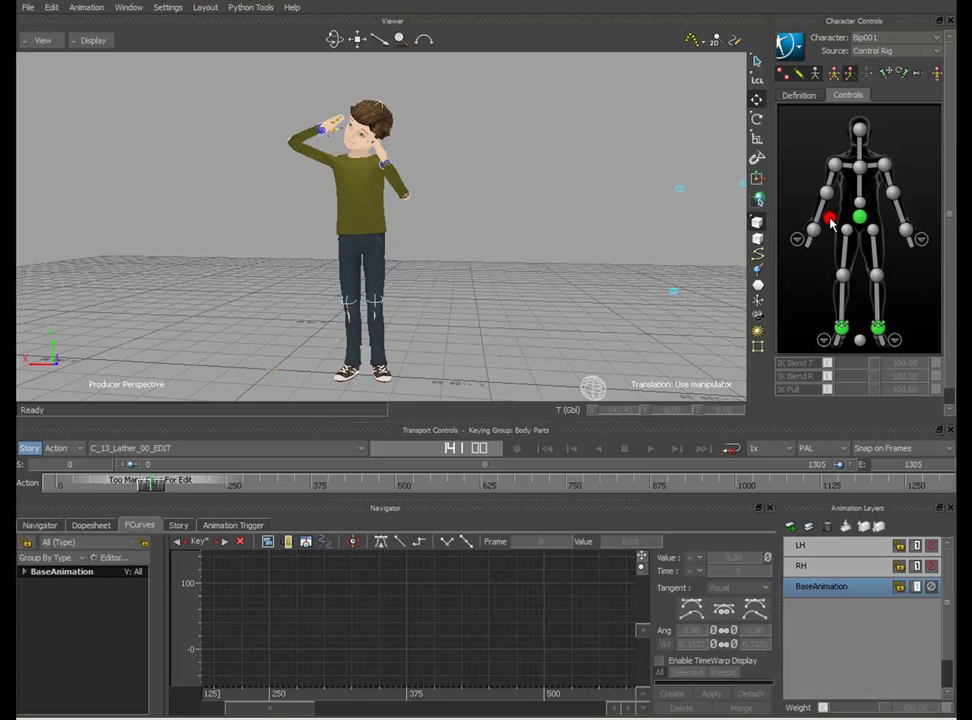
{"action": "left_click", "coordinate": [859, 216]}
{"action": "scroll", "coordinate": [401, 611], "scroll_direction": "down", "scroll_amount": 2}
{"action": "scroll", "coordinate": [434, 626], "scroll_direction": "down", "scroll_amount": 2}
{"action": "scroll", "coordinate": [325, 585], "scroll_direction": "down", "scroll_amount": 2}
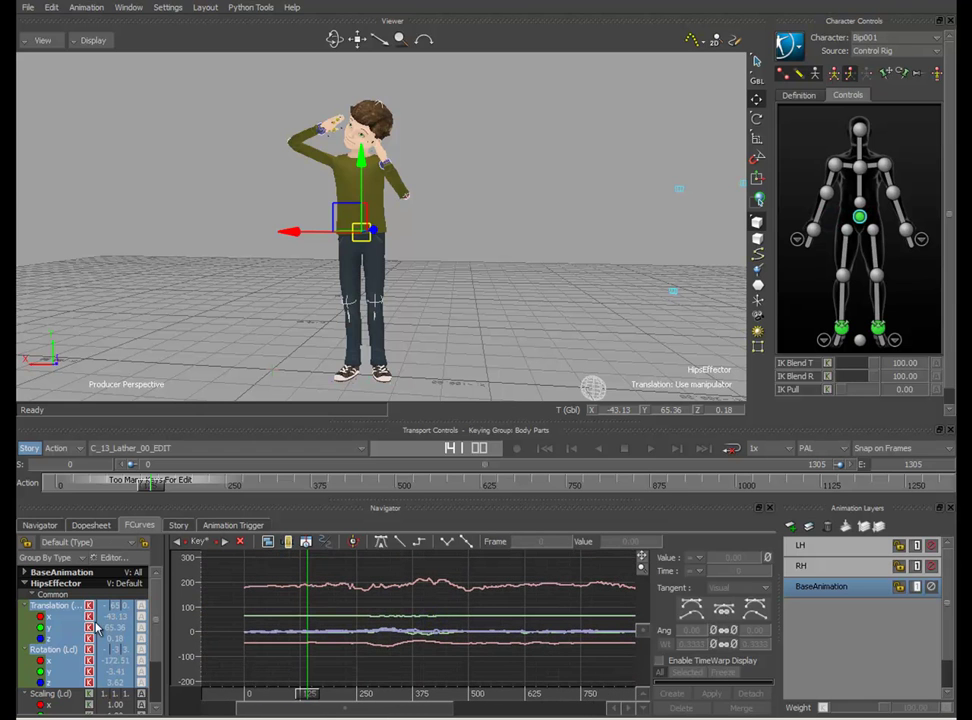
{"action": "scroll", "coordinate": [383, 622], "scroll_direction": "down", "scroll_amount": 2}
{"action": "scroll", "coordinate": [432, 596], "scroll_direction": "up", "scroll_amount": 1}
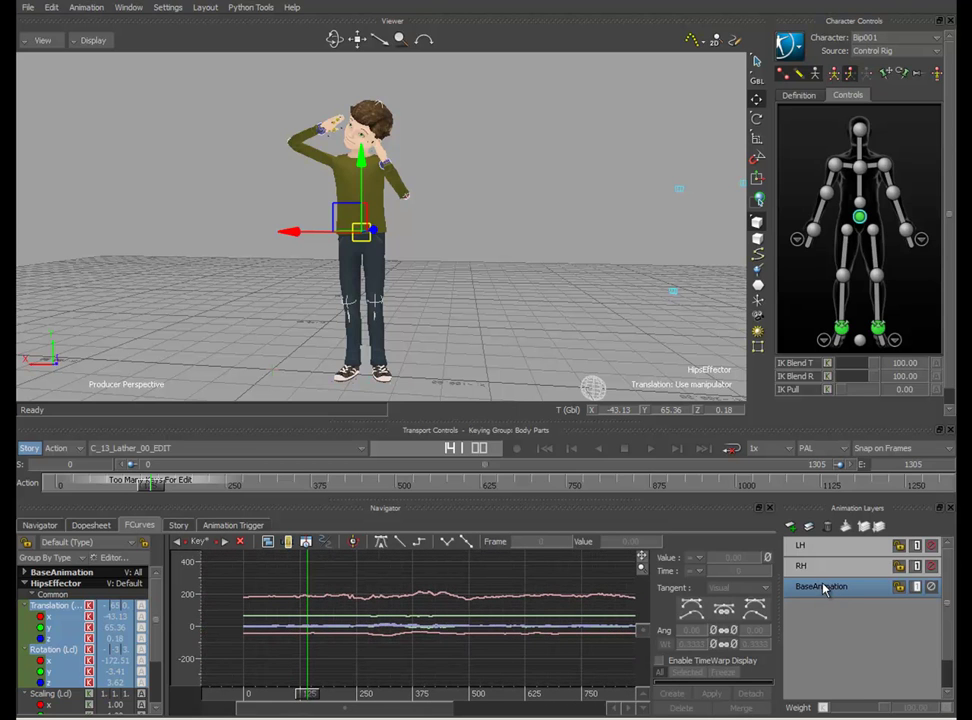
Inspect the LH layer's hip keys, scrubbing back to frames 105 and about 80.
{"action": "left_click", "coordinate": [815, 543]}
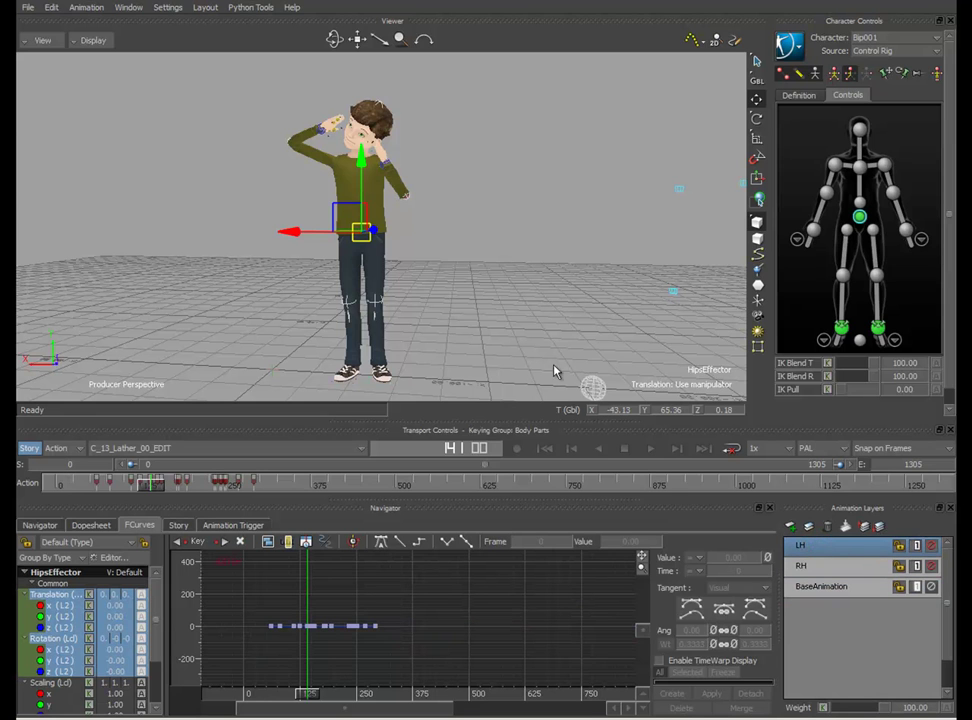
{"action": "scroll", "coordinate": [462, 232], "scroll_direction": "up", "scroll_amount": 2}
{"action": "scroll", "coordinate": [528, 267], "scroll_direction": "up", "scroll_amount": 3}
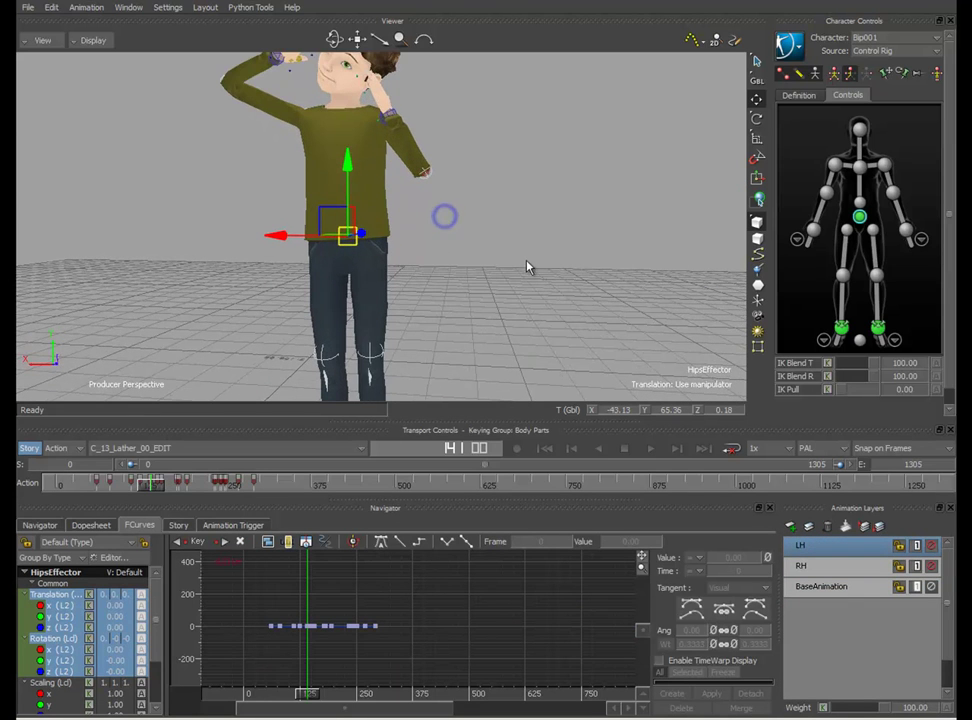
{"action": "left_click_drag", "start_coordinate": [153, 487], "coordinate": [133, 487]}
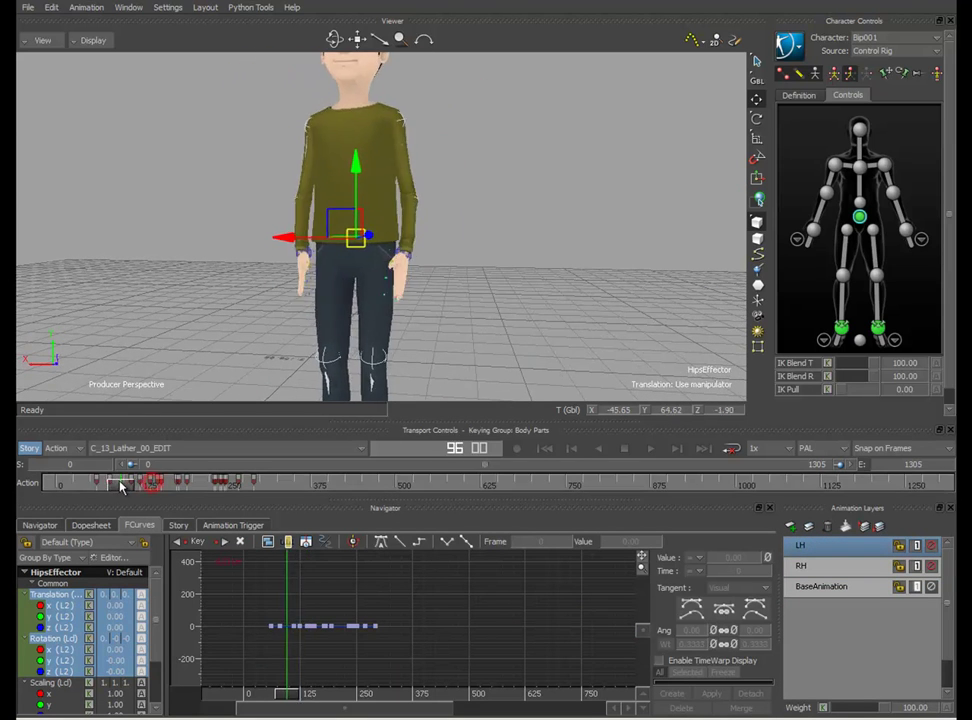
{"action": "scroll", "coordinate": [410, 270], "scroll_direction": "down", "scroll_amount": 1}
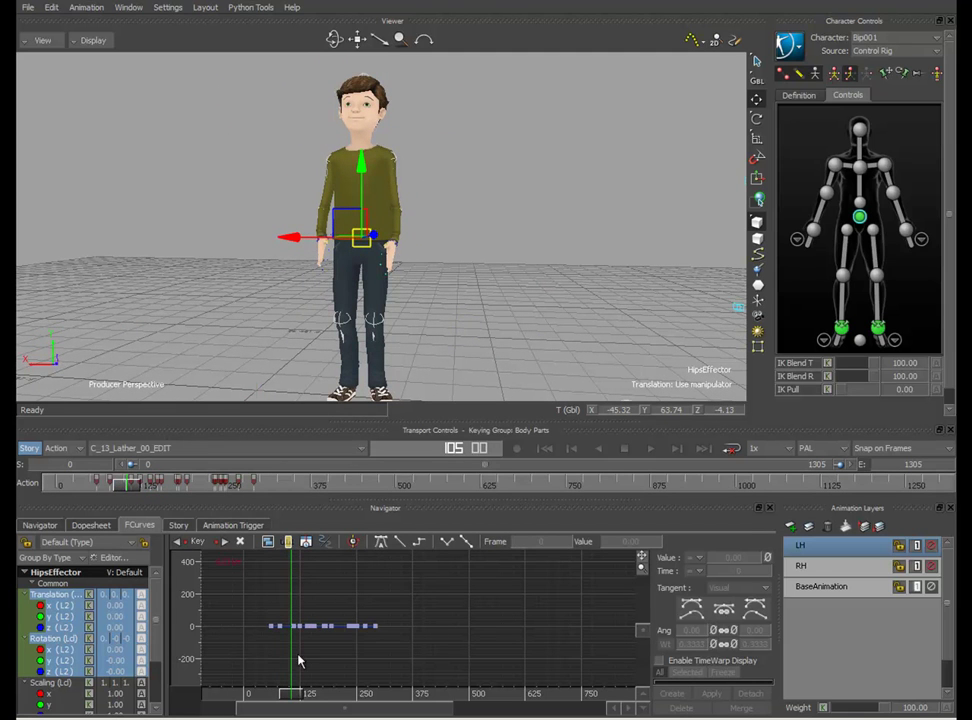
{"action": "mouse_move", "coordinate": [293, 700]}
{"action": "left_mouse_down"}
{"action": "mouse_move", "coordinate": [276, 700]}
{"action": "mouse_move", "coordinate": [301, 706]}
{"action": "left_mouse_up"}
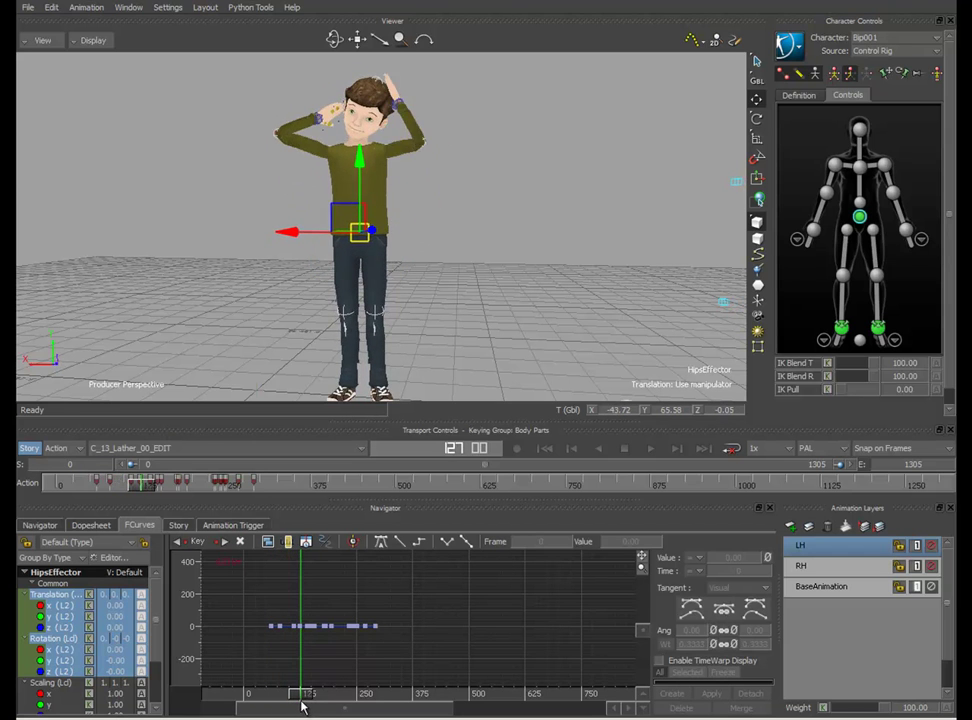
{"action": "mouse_move", "coordinate": [483, 303]}
{"action": "left_mouse_down"}
{"action": "mouse_move", "coordinate": [434, 336]}
{"action": "mouse_move", "coordinate": [440, 310]}
{"action": "mouse_move", "coordinate": [430, 332]}
{"action": "mouse_move", "coordinate": [336, 358]}
{"action": "left_mouse_up"}
{"action": "left_click", "coordinate": [167, 449]}
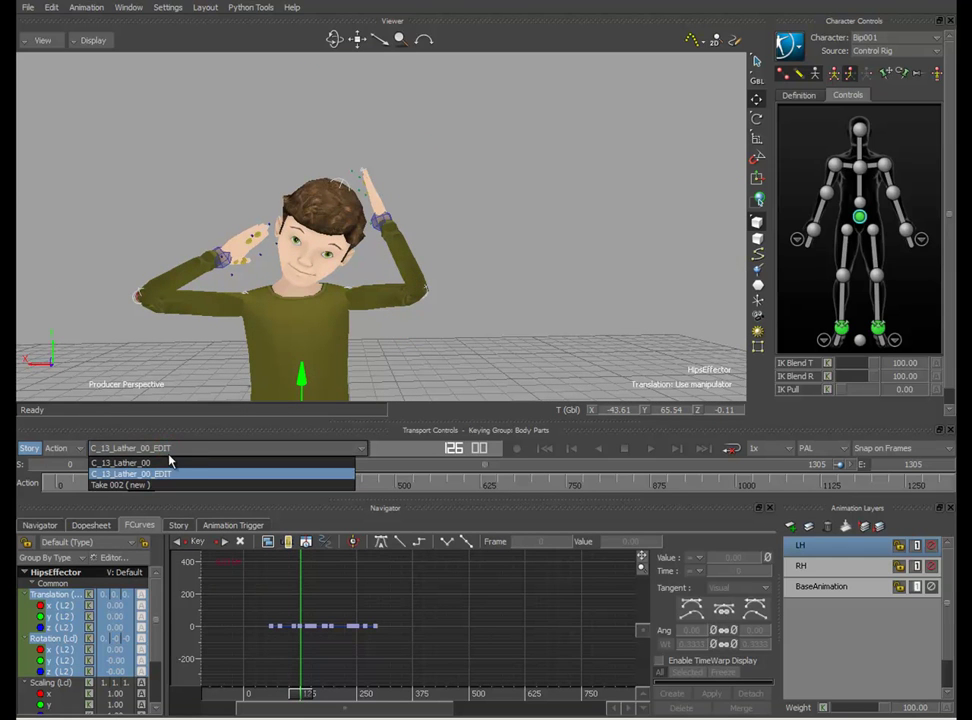
Compare the C_13_Lather_00 take around frame 81, then return to C_13_Lather_00_EDIT.
{"action": "left_click", "coordinate": [150, 463]}
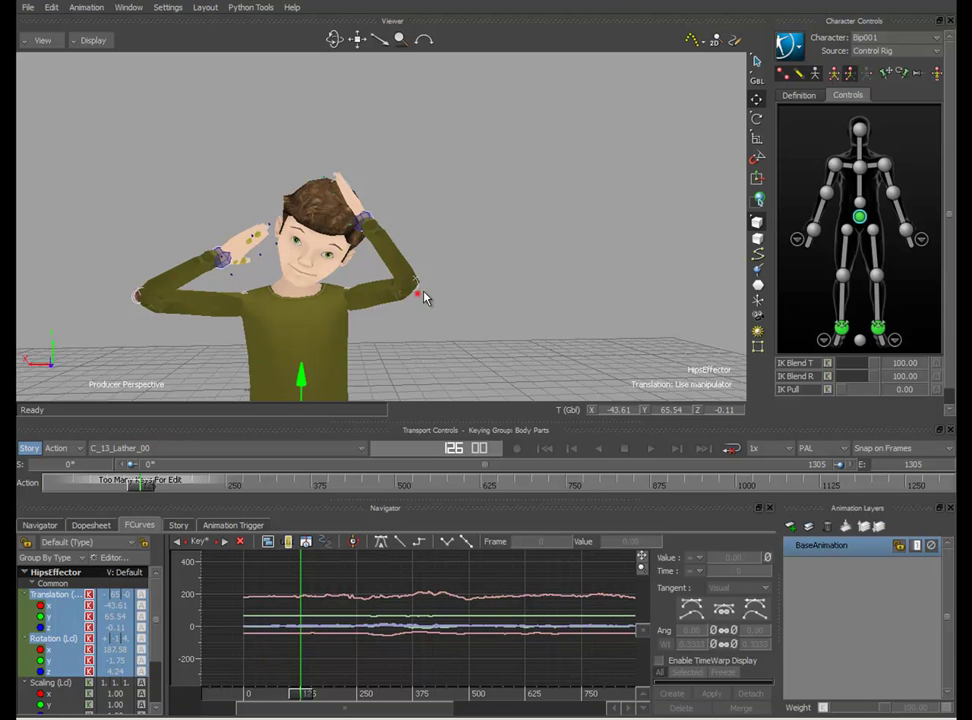
{"action": "mouse_move", "coordinate": [330, 410]}
{"action": "left_mouse_down", "text": "ctrl+shift"}
{"action": "mouse_move", "coordinate": [445, 336]}
{"action": "mouse_move", "coordinate": [434, 330]}
{"action": "mouse_move", "coordinate": [469, 280]}
{"action": "mouse_move", "coordinate": [446, 305]}
{"action": "mouse_move", "coordinate": [460, 300]}
{"action": "mouse_move", "coordinate": [410, 250]}
{"action": "left_mouse_up", "text": "ctrl+shift"}
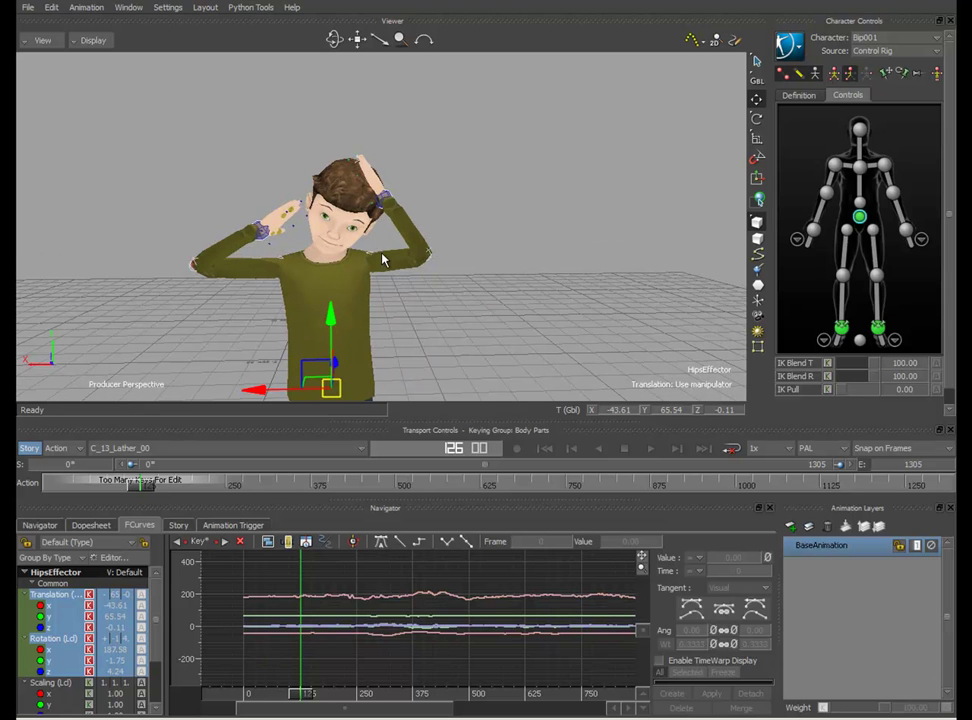
{"action": "left_click_drag", "start_coordinate": [145, 488], "coordinate": [143, 487]}
{"action": "left_click_drag", "start_coordinate": [350, 300], "coordinate": [390, 240], "text": "ctrl+shift"}
{"action": "left_click", "coordinate": [157, 449]}
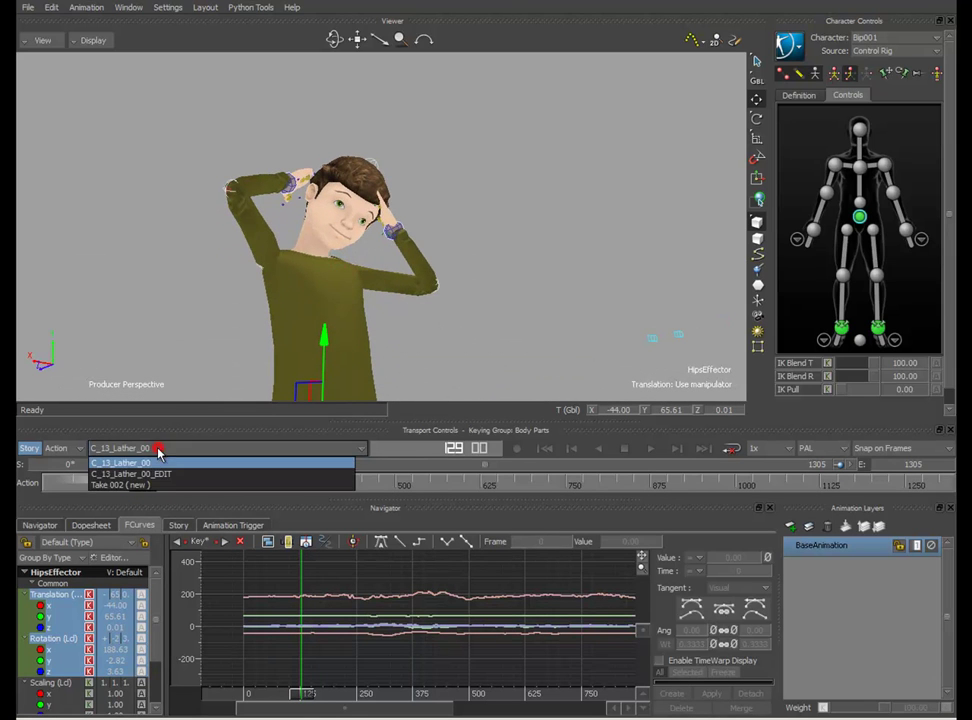
{"action": "left_click", "coordinate": [168, 476]}
{"action": "mouse_move", "coordinate": [455, 288]}
{"action": "left_mouse_down", "text": "ctrl+shift"}
{"action": "mouse_move", "coordinate": [427, 336]}
{"action": "mouse_move", "coordinate": [375, 347]}
{"action": "mouse_move", "coordinate": [389, 358]}
{"action": "left_mouse_up", "text": "ctrl+shift"}
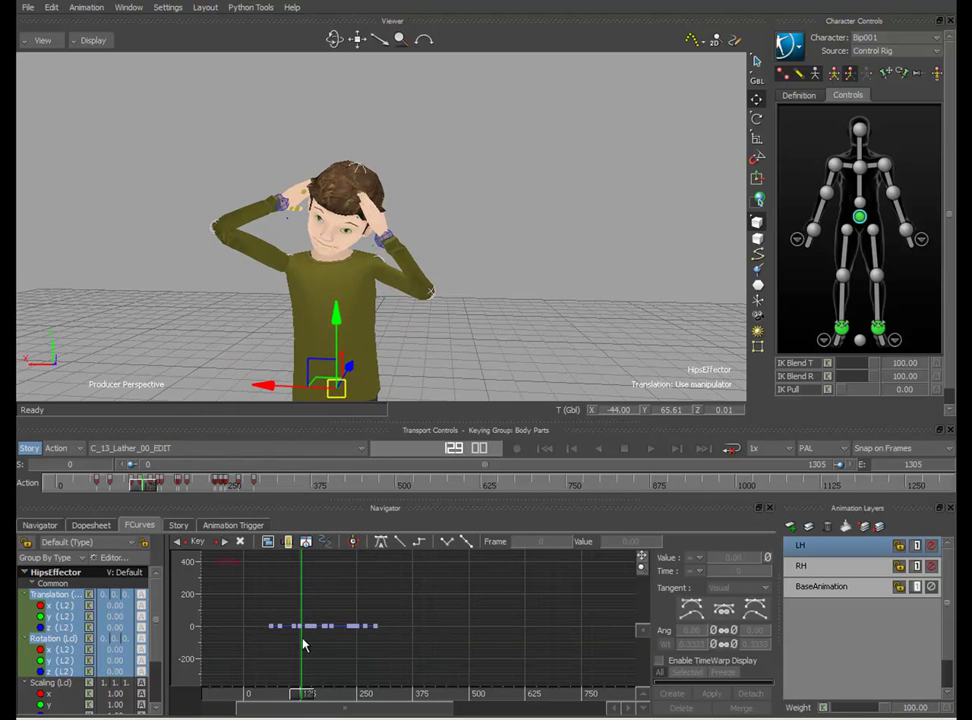
Review the RH, LH and BaseAnimation layer curves at a later frame.
{"action": "left_click", "coordinate": [800, 566]}
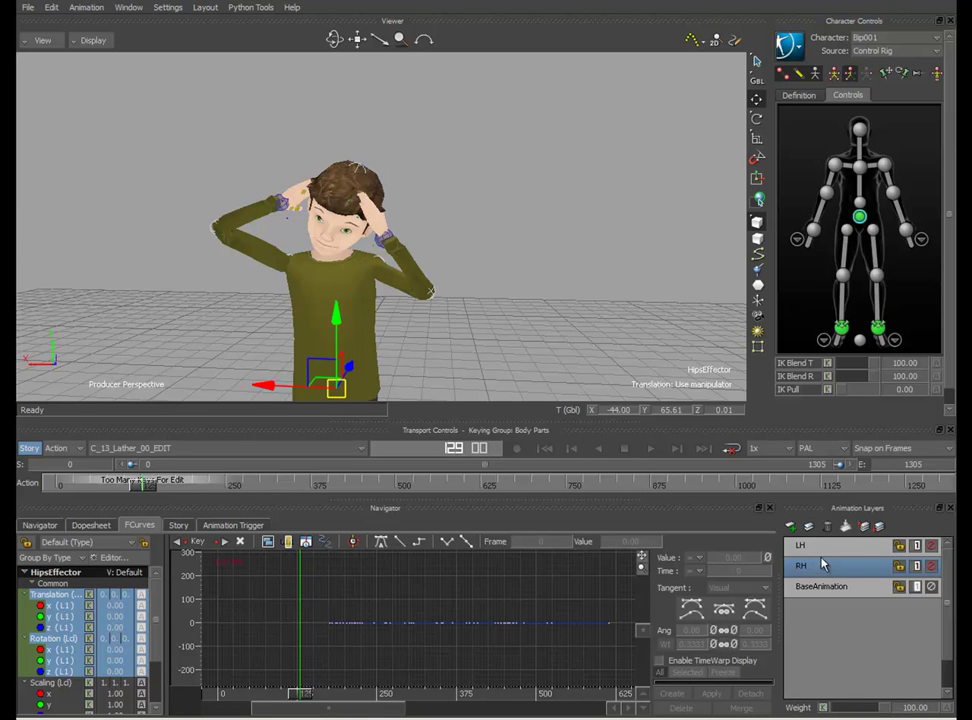
{"action": "left_click", "coordinate": [822, 548]}
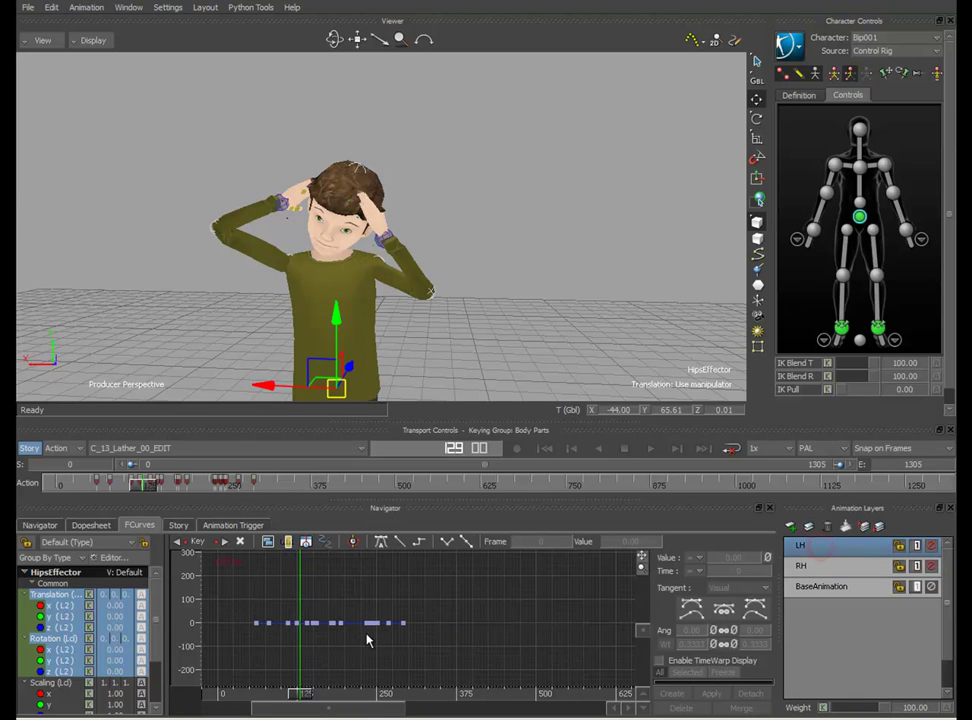
{"action": "left_click", "coordinate": [800, 587]}
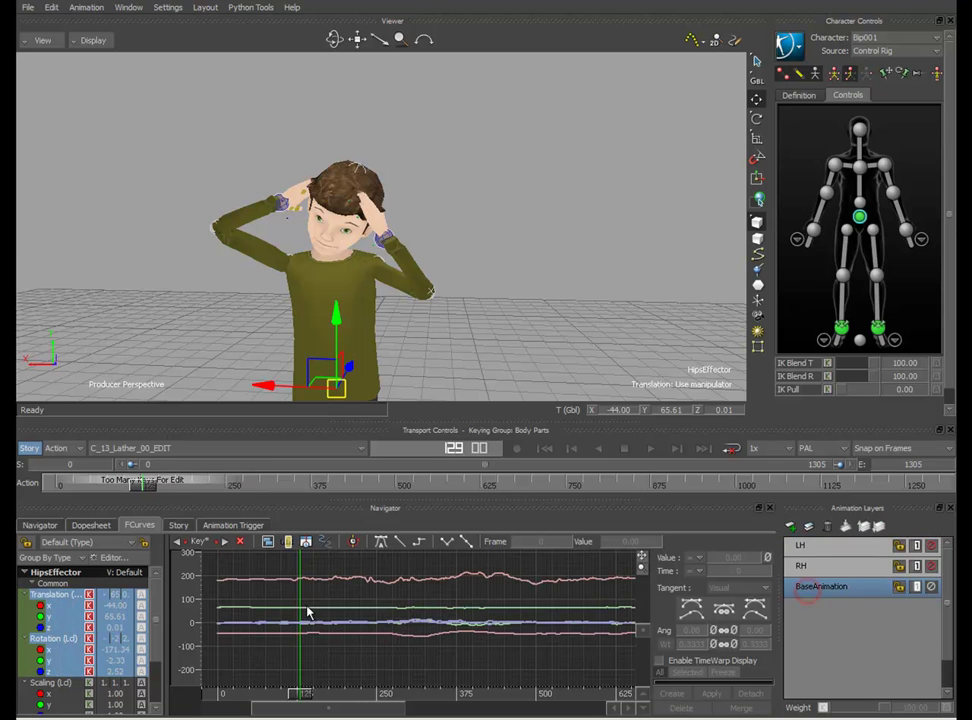
{"action": "left_click", "coordinate": [813, 567]}
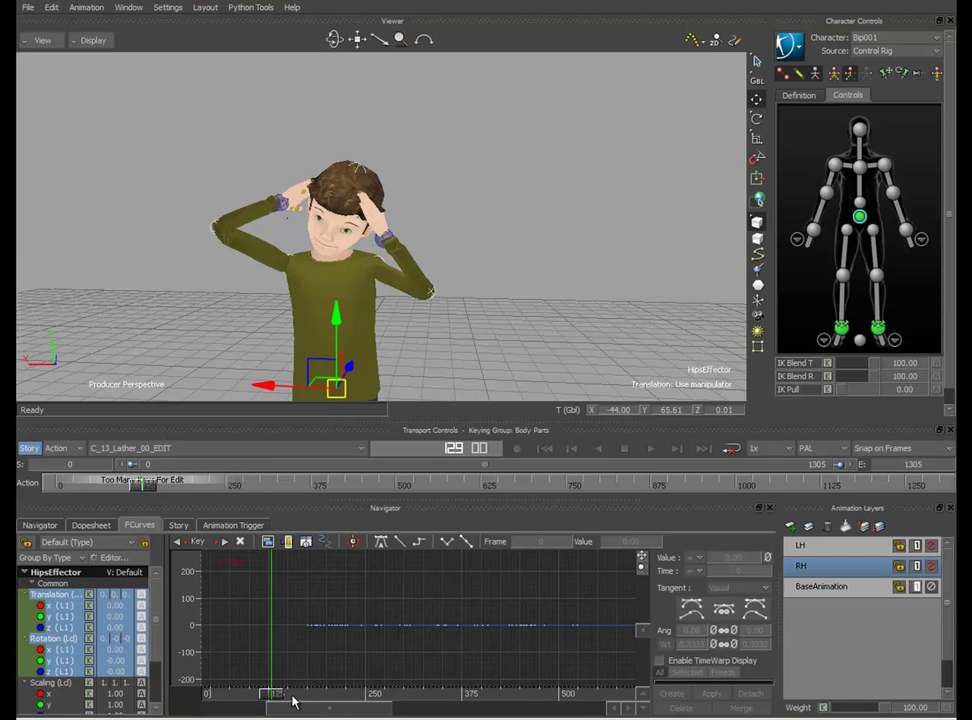
{"action": "left_click_drag", "start_coordinate": [293, 702], "coordinate": [310, 693]}
{"action": "left_click", "coordinate": [800, 545]}
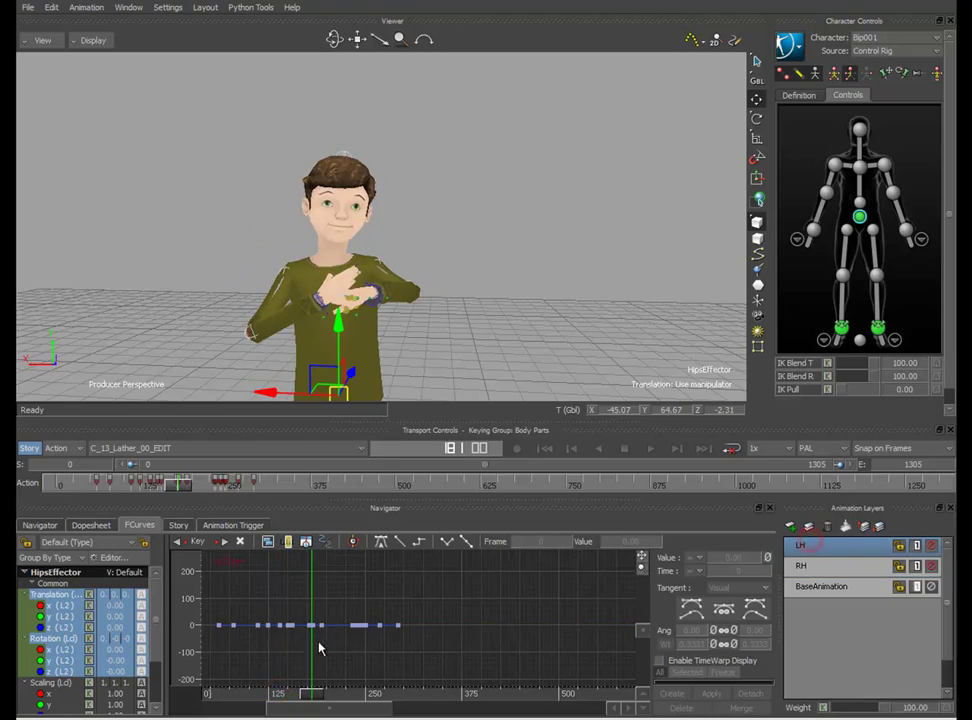
{"action": "left_click_drag", "start_coordinate": [320, 649], "coordinate": [404, 646], "text": "ctrl"}
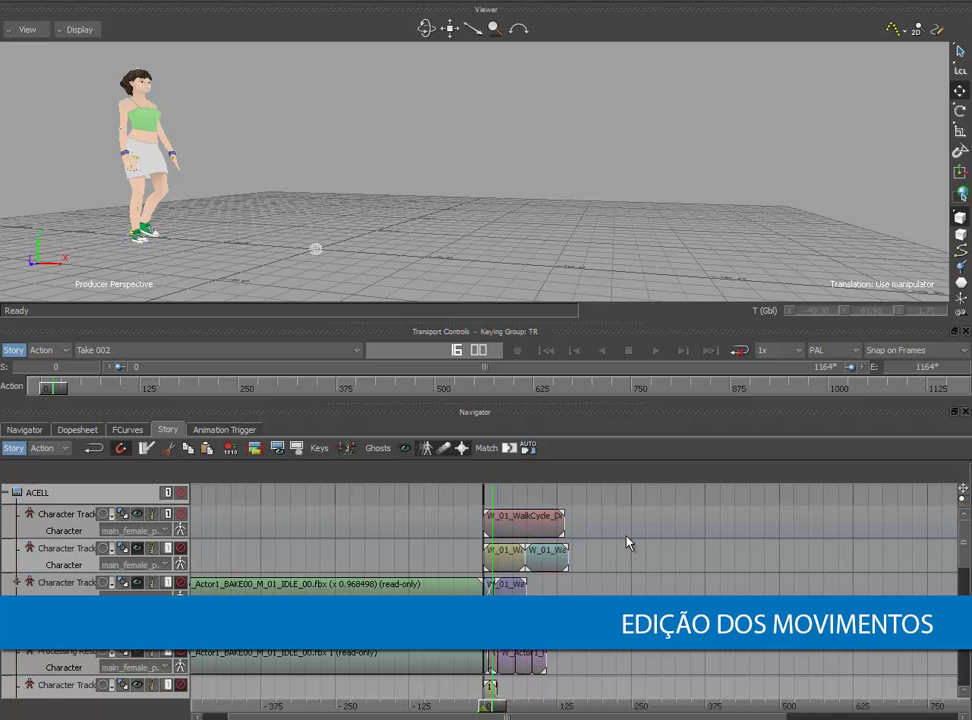
Preview the W_01_WalkCycle clip at frames 40 and 25, then toggle mute on the ACELL walk track.
{"action": "mouse_move", "coordinate": [70, 395]}
{"action": "left_mouse_down"}
{"action": "mouse_move", "coordinate": [250, 408]}
{"action": "mouse_move", "coordinate": [31, 398]}
{"action": "left_mouse_up"}
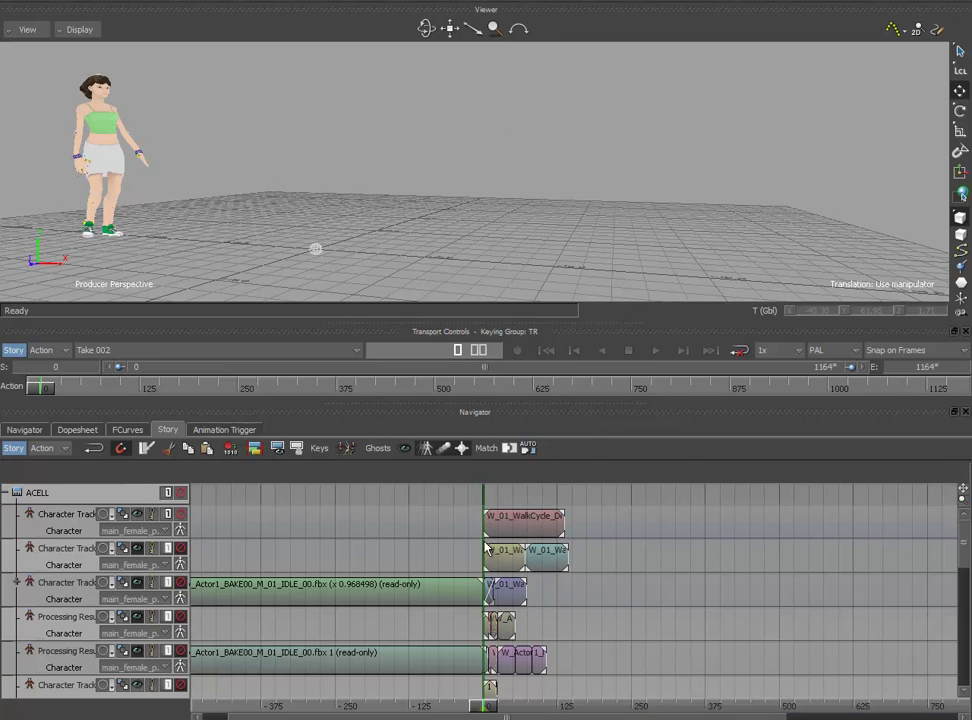
{"action": "left_click", "coordinate": [515, 530]}
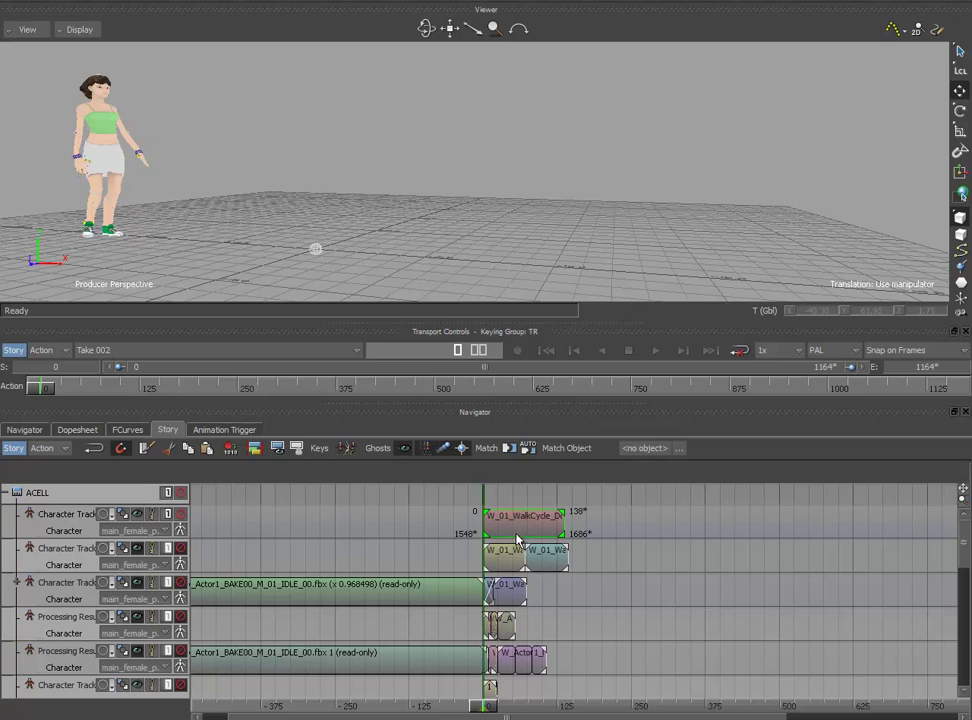
{"action": "mouse_move", "coordinate": [483, 708]}
{"action": "left_mouse_down"}
{"action": "mouse_move", "coordinate": [574, 712]}
{"action": "mouse_move", "coordinate": [539, 710]}
{"action": "left_mouse_up"}
{"action": "left_click_drag", "start_coordinate": [505, 710], "coordinate": [495, 698]}
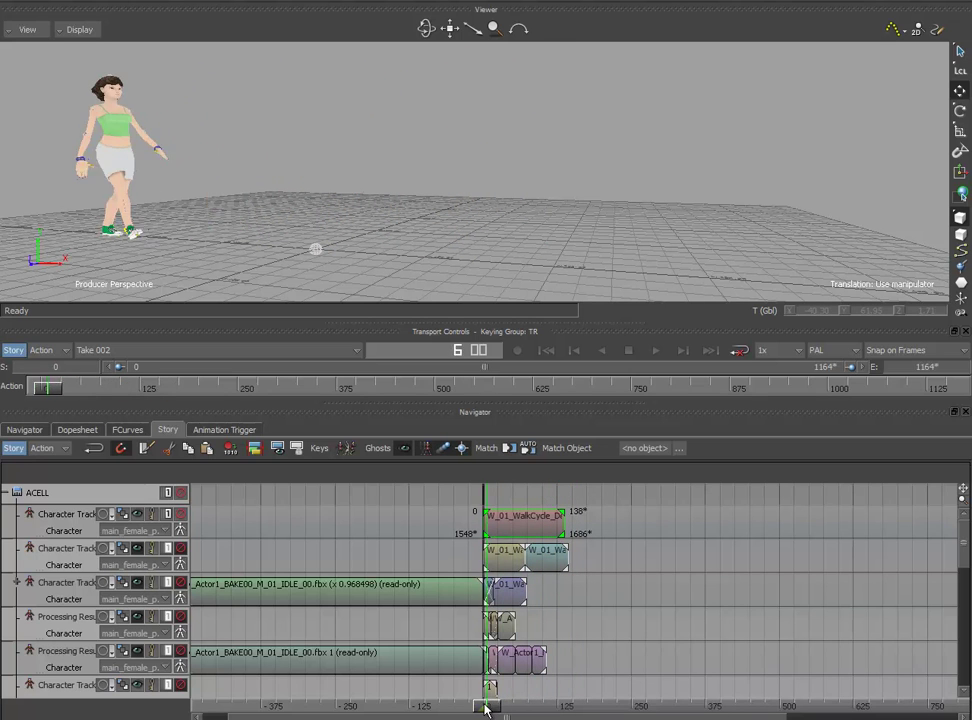
{"action": "left_click", "coordinate": [181, 494]}
{"action": "left_click", "coordinate": [181, 494]}
Restore the walk pose and select the Processing Result track's clip, viewing frame 24.
{"action": "left_click", "coordinate": [181, 496]}
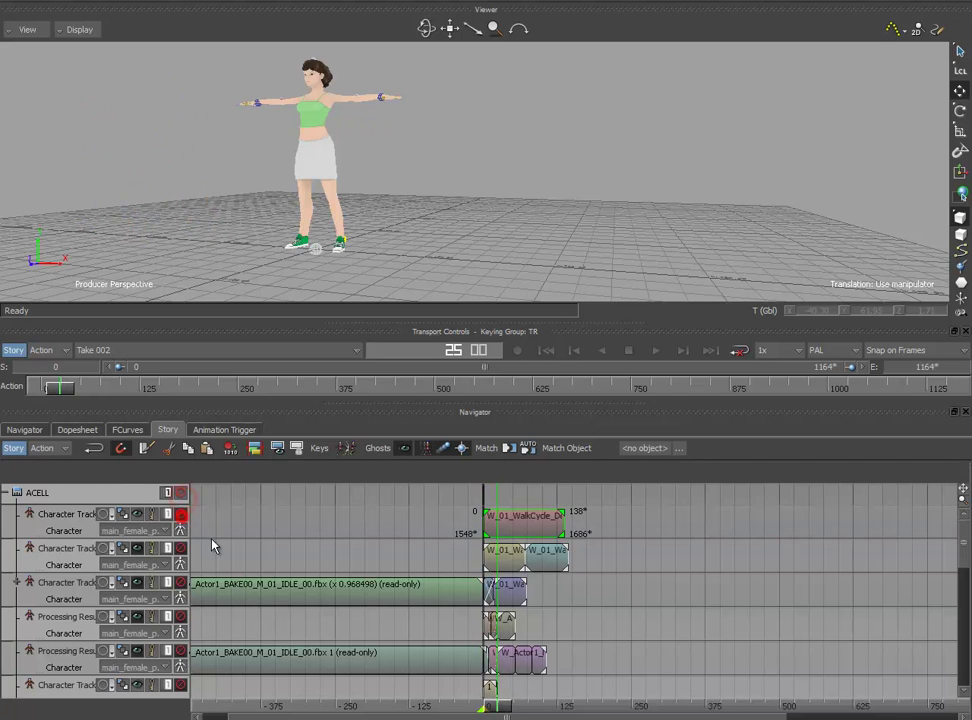
{"action": "scroll", "coordinate": [302, 571], "scroll_direction": "down", "scroll_amount": 3}
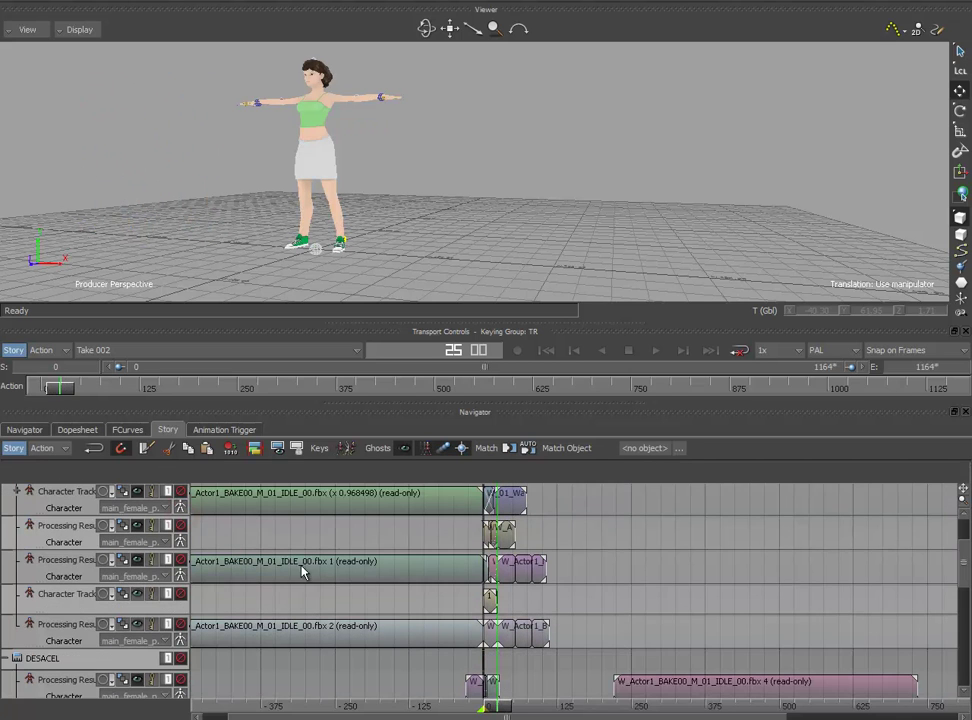
{"action": "left_click", "coordinate": [181, 625]}
{"action": "left_click_drag", "start_coordinate": [503, 714], "coordinate": [460, 708]}
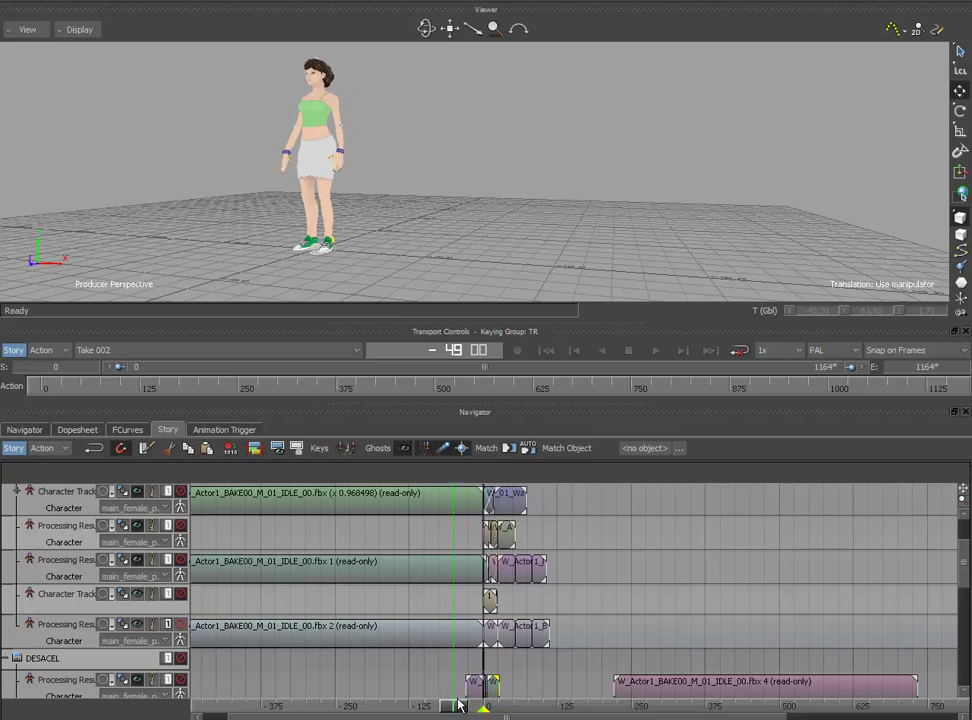
{"action": "left_click", "coordinate": [346, 624]}
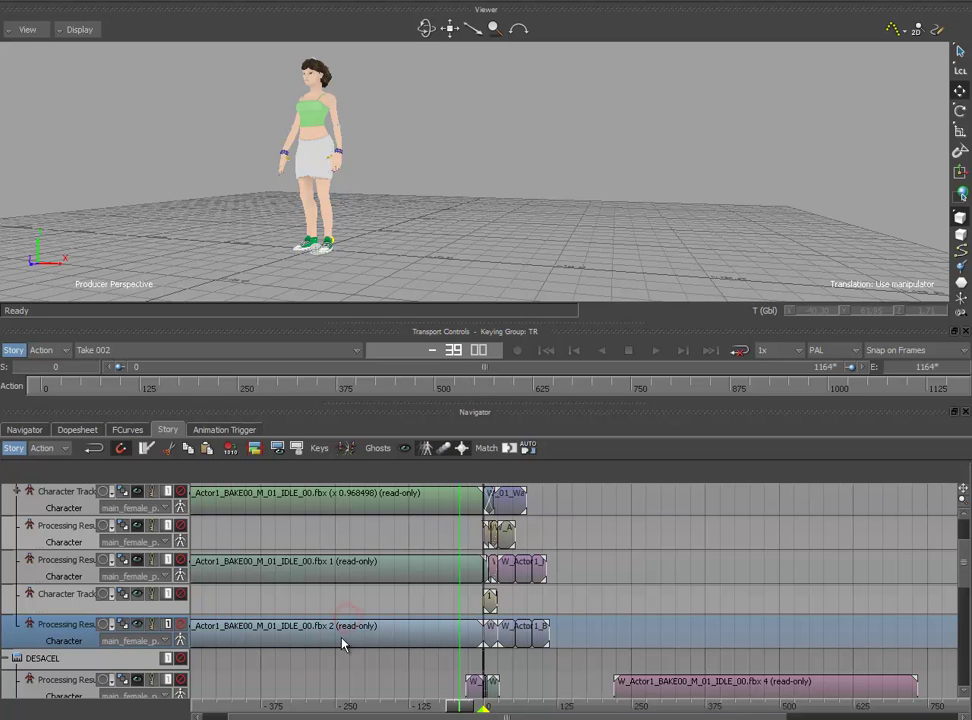
{"action": "left_click_drag", "start_coordinate": [308, 250], "coordinate": [477, 245]}
{"action": "mouse_move", "coordinate": [562, 236]}
{"action": "left_mouse_down"}
{"action": "mouse_move", "coordinate": [473, 202]}
{"action": "mouse_move", "coordinate": [485, 258]}
{"action": "mouse_move", "coordinate": [509, 255]}
{"action": "left_mouse_up"}
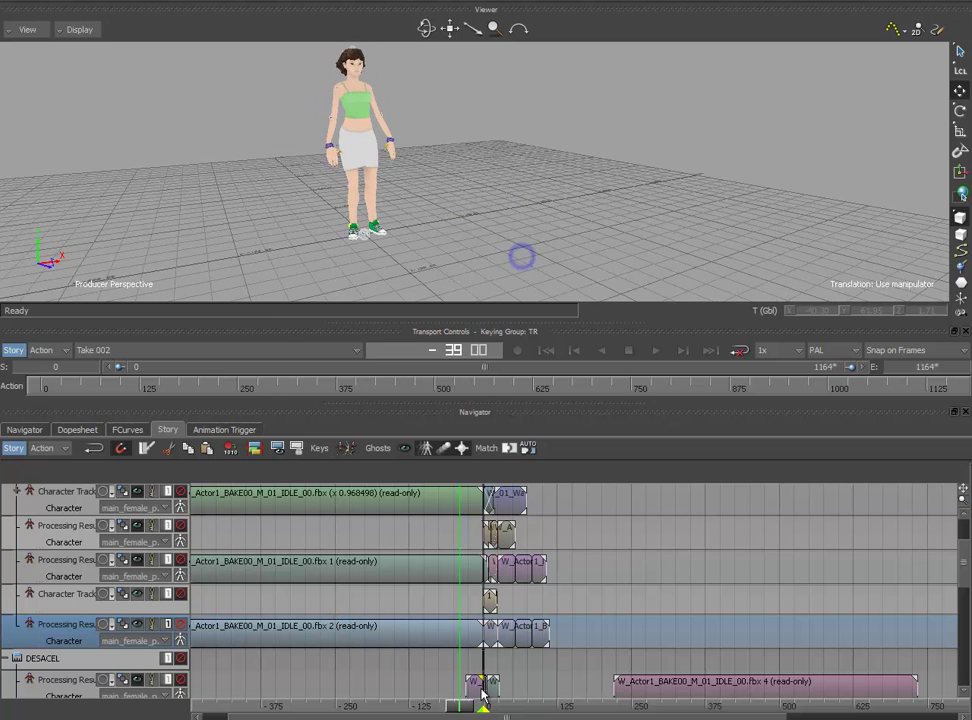
{"action": "left_click_drag", "start_coordinate": [460, 710], "coordinate": [518, 708]}
Extend the WALKCYCLE clip so it loops, checking the walk around frame 93.
{"action": "left_click_drag", "start_coordinate": [545, 627], "coordinate": [674, 632]}
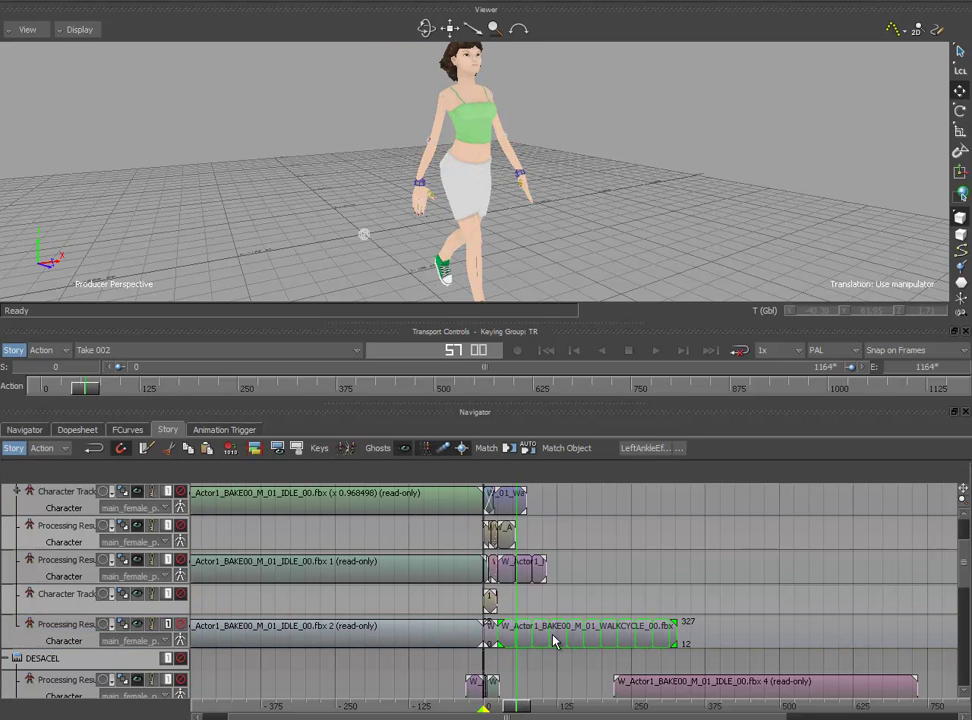
{"action": "left_click_drag", "start_coordinate": [517, 712], "coordinate": [540, 708]}
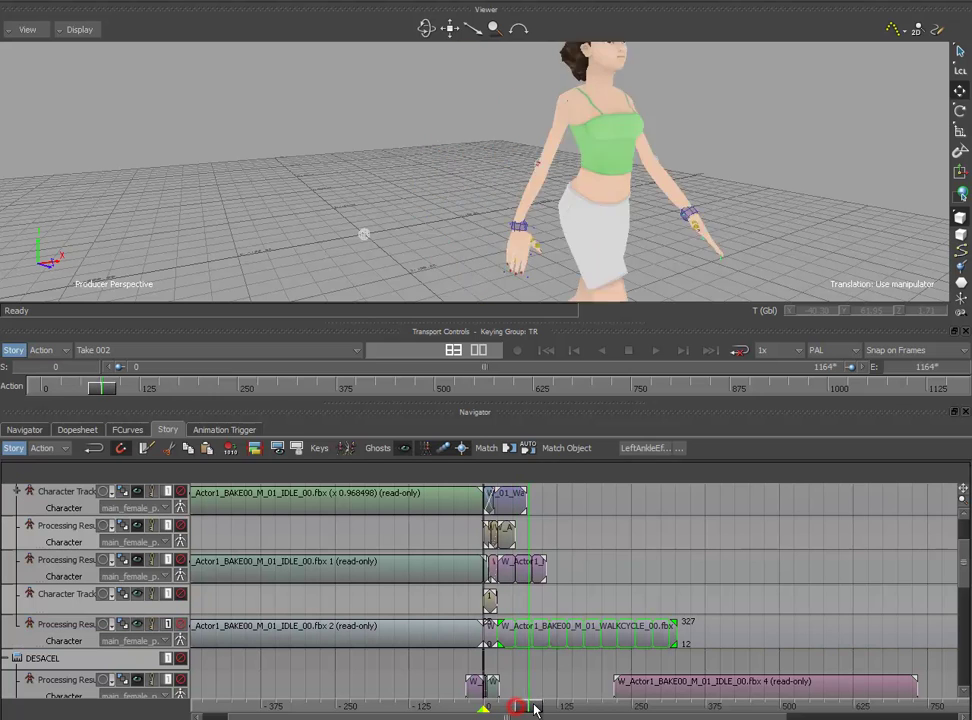
{"action": "scroll", "coordinate": [690, 228], "scroll_direction": "down", "scroll_amount": 5}
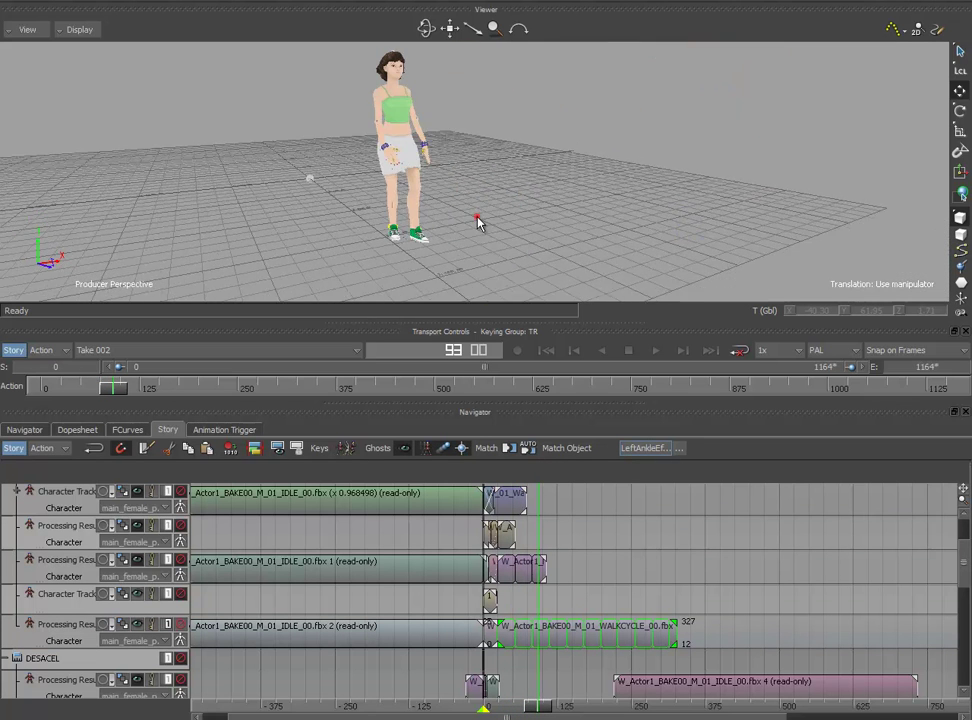
{"action": "left_click_drag", "start_coordinate": [477, 222], "coordinate": [530, 371]}
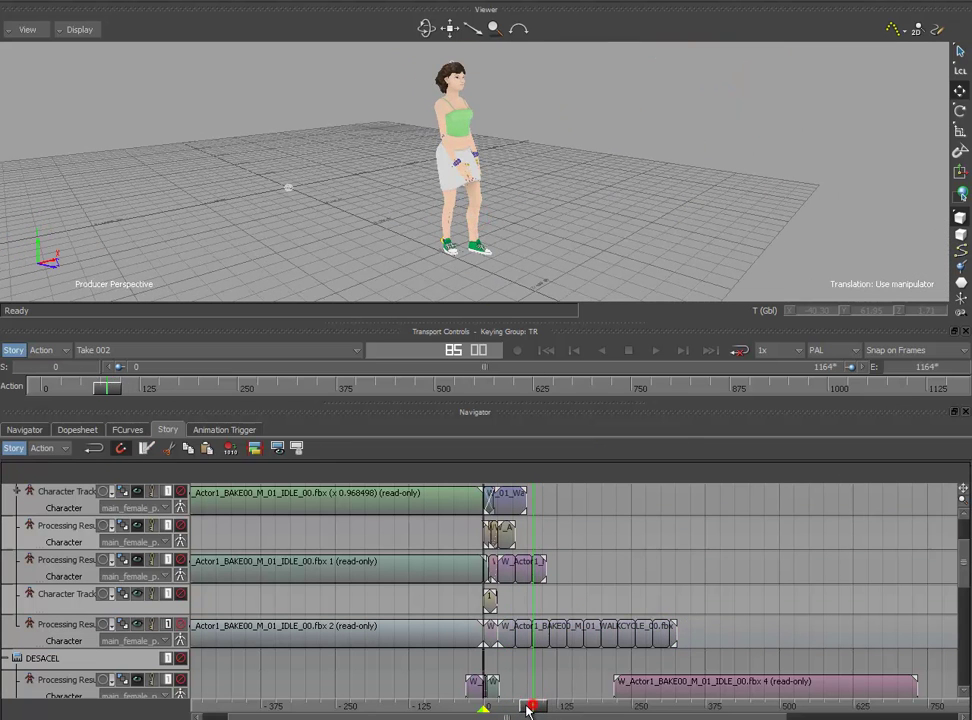
{"action": "mouse_move", "coordinate": [530, 707]}
{"action": "left_mouse_down"}
{"action": "mouse_move", "coordinate": [560, 709]}
{"action": "mouse_move", "coordinate": [502, 709]}
{"action": "left_mouse_up"}
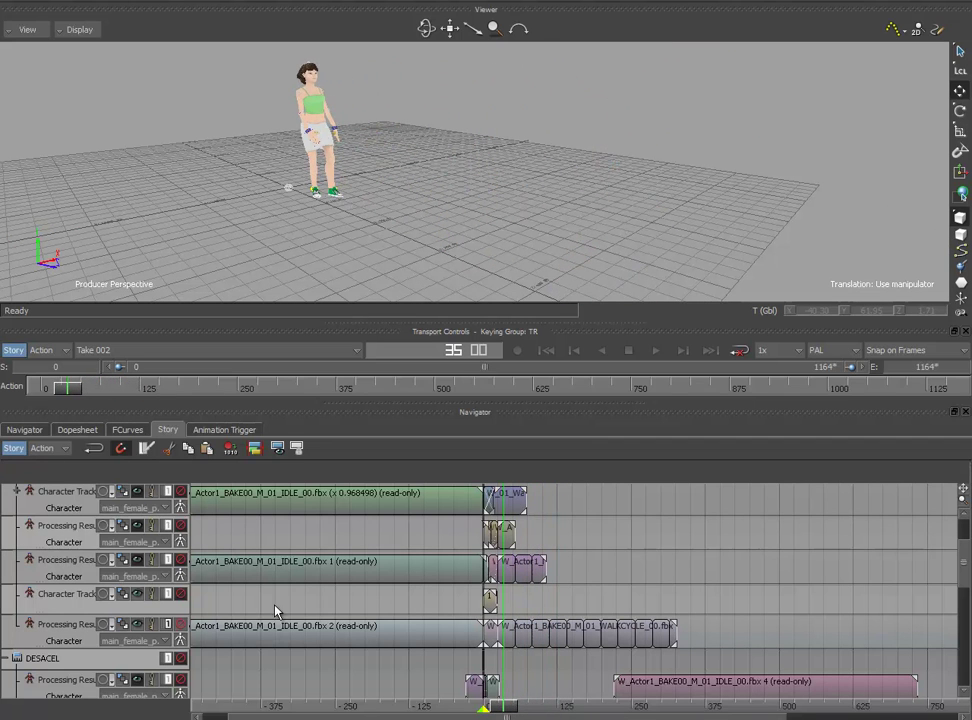
Zoom the Story timeline to inspect the idle-to-walk transition clip near frame -6.
{"action": "mouse_move", "coordinate": [492, 637]}
{"action": "left_mouse_down", "text": "ctrl"}
{"action": "mouse_move", "coordinate": [486, 632]}
{"action": "mouse_move", "coordinate": [590, 659]}
{"action": "mouse_move", "coordinate": [627, 636]}
{"action": "mouse_move", "coordinate": [566, 641]}
{"action": "left_mouse_up", "text": "ctrl"}
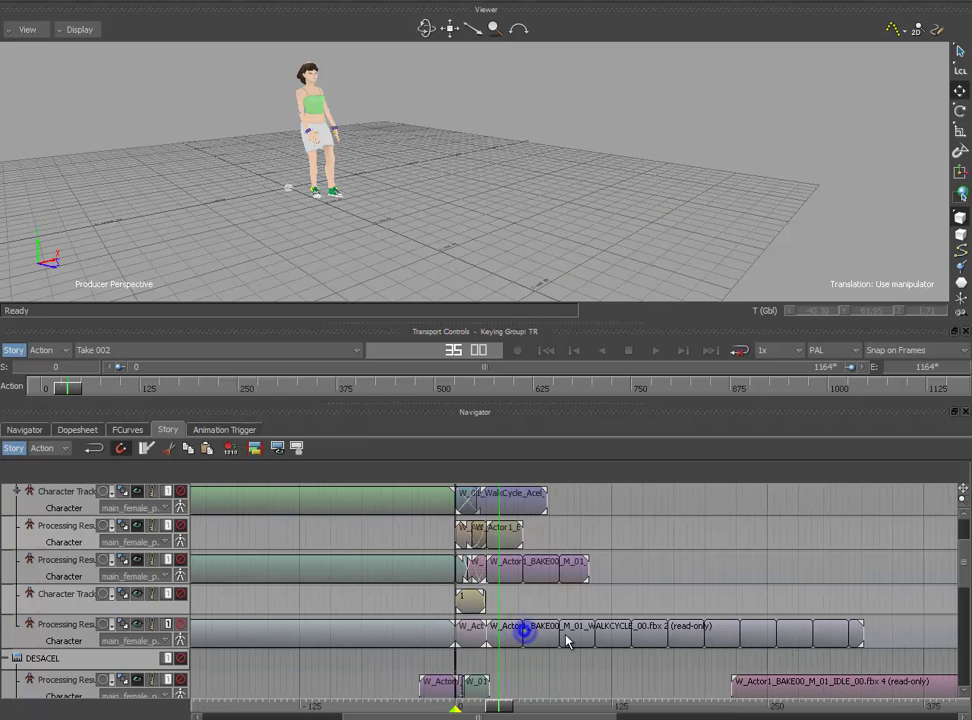
{"action": "left_click", "coordinate": [471, 638]}
{"action": "left_click_drag", "start_coordinate": [498, 706], "coordinate": [423, 707]}
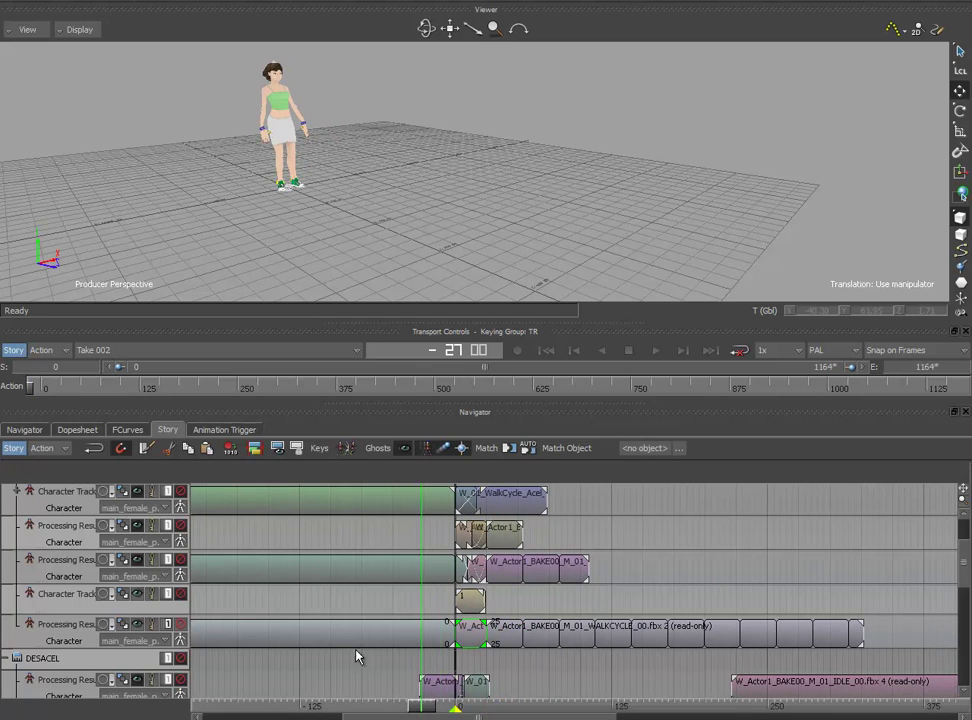
{"action": "mouse_move", "coordinate": [341, 640]}
{"action": "left_mouse_down", "text": "ctrl"}
{"action": "mouse_move", "coordinate": [304, 625]}
{"action": "mouse_move", "coordinate": [336, 636]}
{"action": "mouse_move", "coordinate": [311, 624]}
{"action": "mouse_move", "coordinate": [330, 628]}
{"action": "left_mouse_up", "text": "ctrl"}
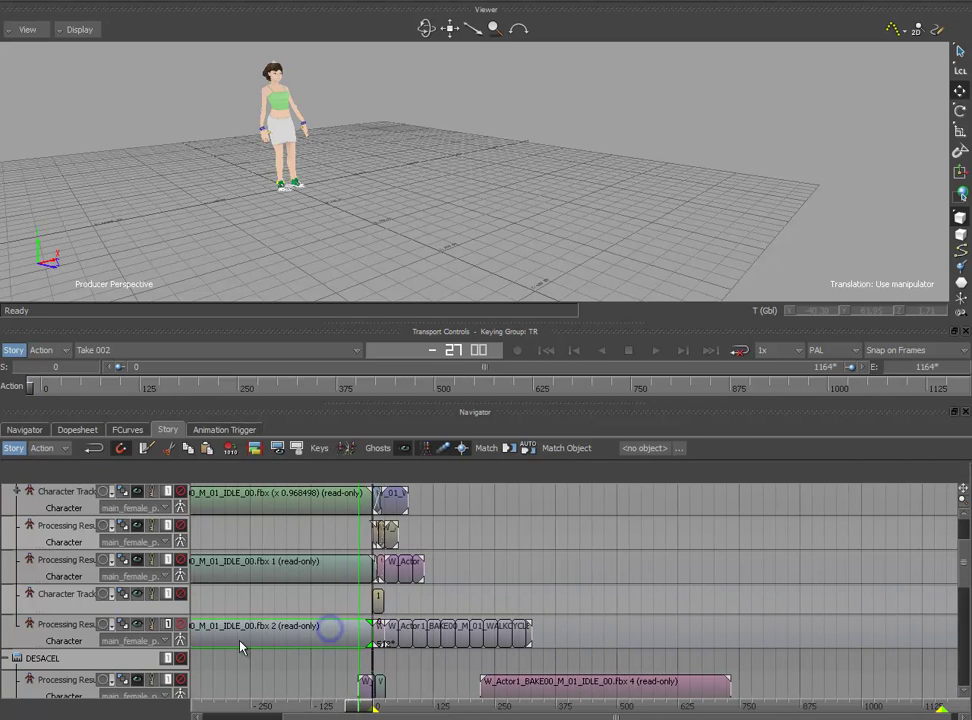
{"action": "mouse_move", "coordinate": [460, 636]}
{"action": "left_mouse_down", "text": "ctrl"}
{"action": "mouse_move", "coordinate": [623, 631]}
{"action": "mouse_move", "coordinate": [490, 638]}
{"action": "left_mouse_up", "text": "ctrl"}
{"action": "mouse_move", "coordinate": [275, 707]}
{"action": "left_mouse_down"}
{"action": "mouse_move", "coordinate": [521, 707]}
{"action": "mouse_move", "coordinate": [332, 707]}
{"action": "left_mouse_up"}
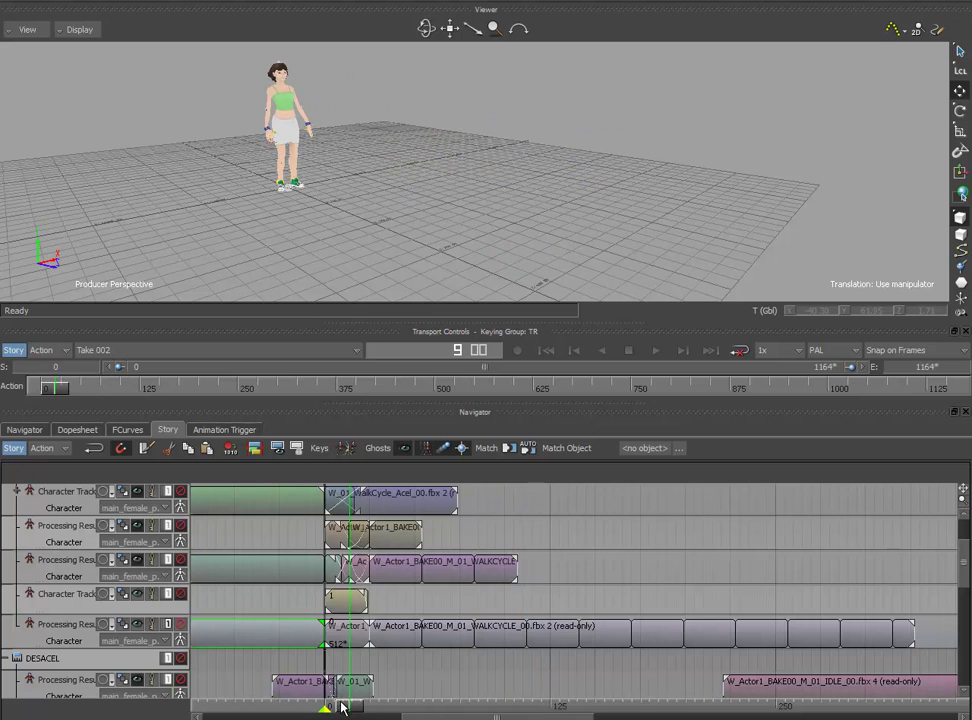
{"action": "left_click_drag", "start_coordinate": [362, 618], "coordinate": [278, 568], "text": "ctrl"}
{"action": "scroll", "coordinate": [231, 566], "scroll_direction": "up", "scroll_amount": 3}
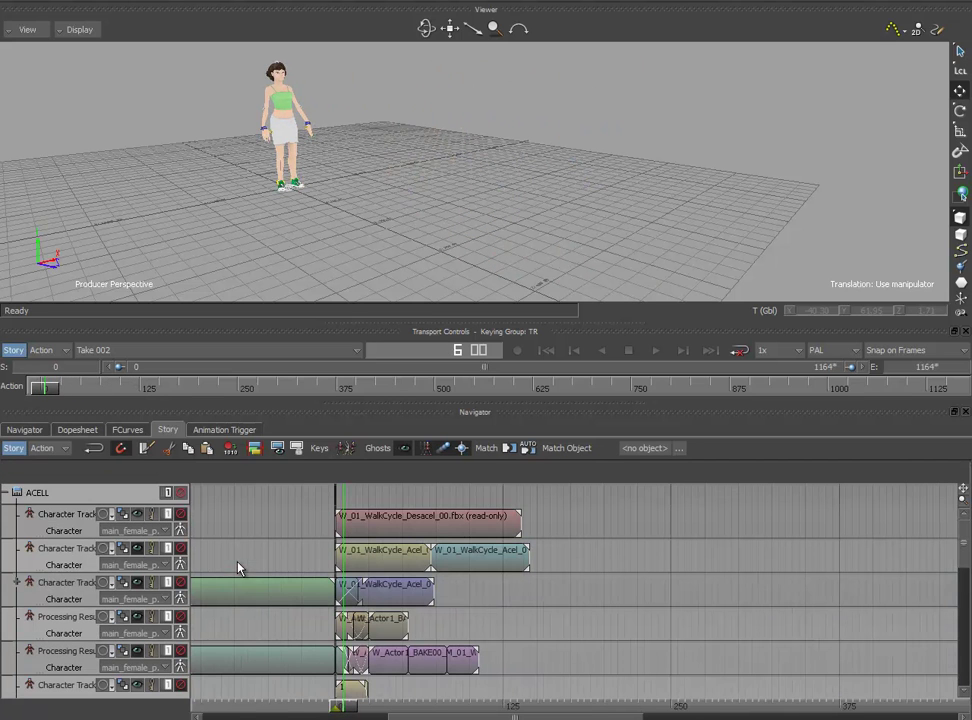
{"action": "left_click", "coordinate": [179, 494]}
{"action": "left_click", "coordinate": [8, 493]}
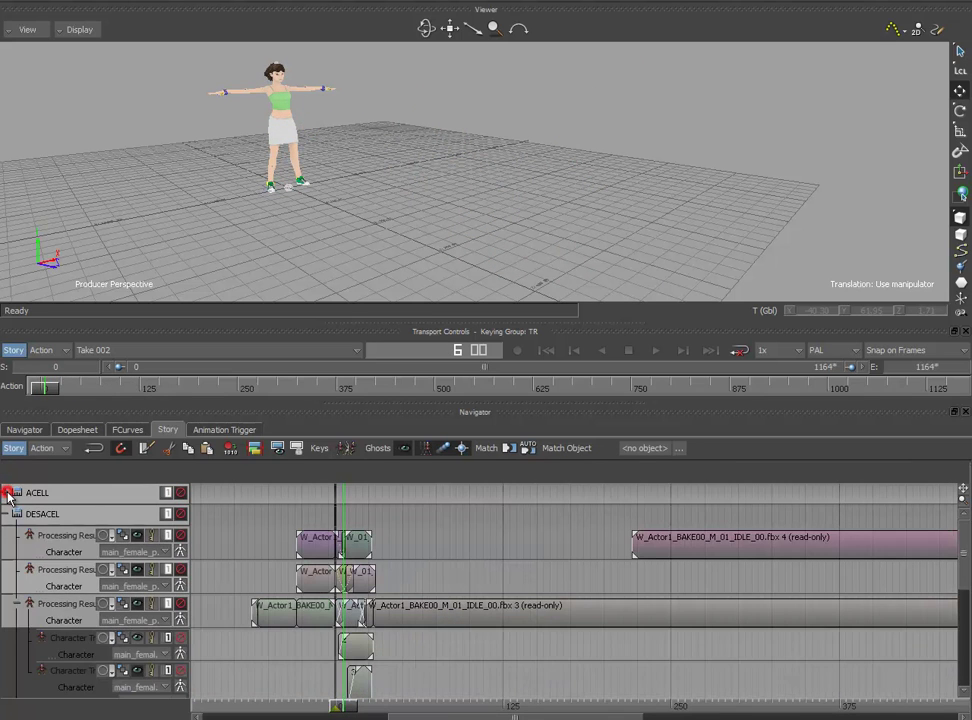
{"action": "left_click", "coordinate": [8, 514]}
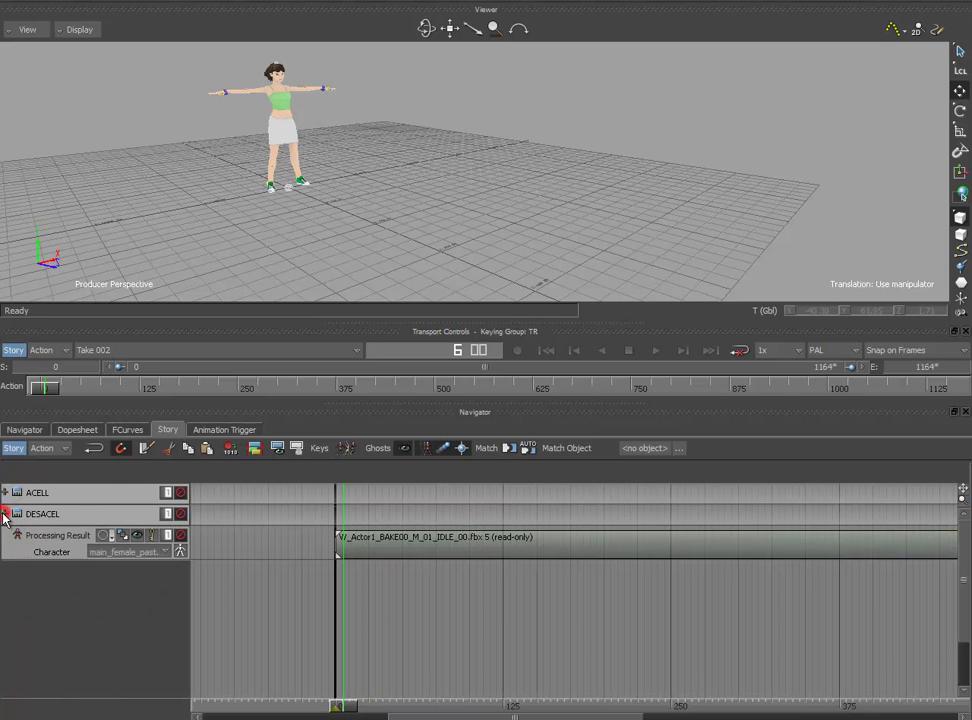
{"action": "left_click", "coordinate": [180, 536]}
{"action": "scroll", "coordinate": [445, 620], "scroll_direction": "down", "scroll_amount": 2}
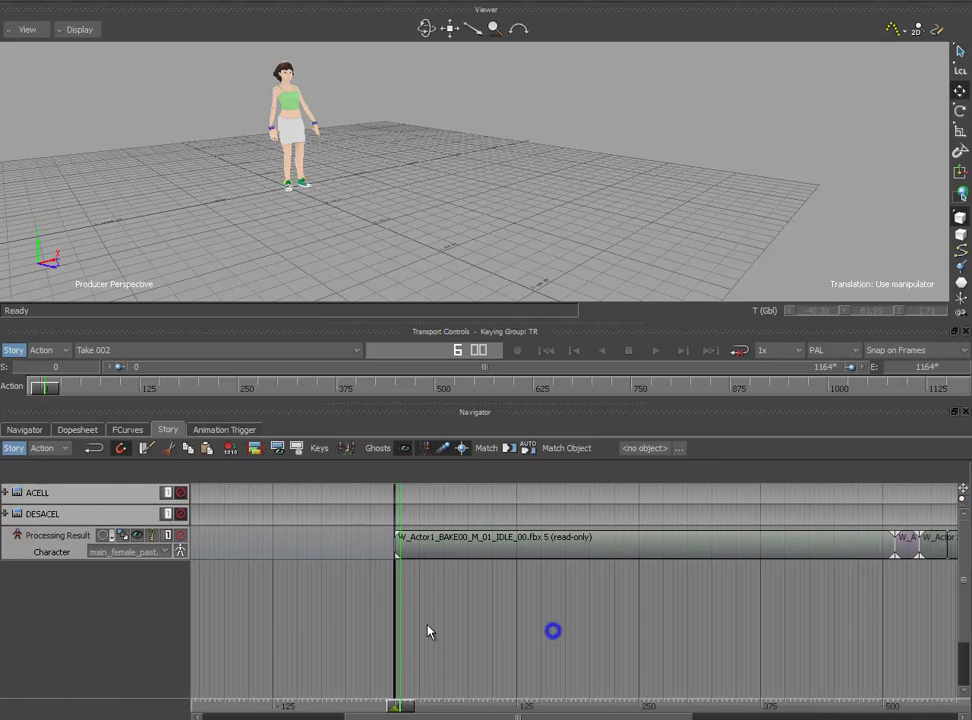
{"action": "scroll", "coordinate": [440, 630], "scroll_direction": "down", "scroll_amount": 1}
{"action": "scroll", "coordinate": [460, 630], "scroll_direction": "down", "scroll_amount": 2}
{"action": "scroll", "coordinate": [460, 632], "scroll_direction": "right", "scroll_amount": 3}
{"action": "scroll", "coordinate": [420, 660], "scroll_direction": "right", "scroll_amount": 2}
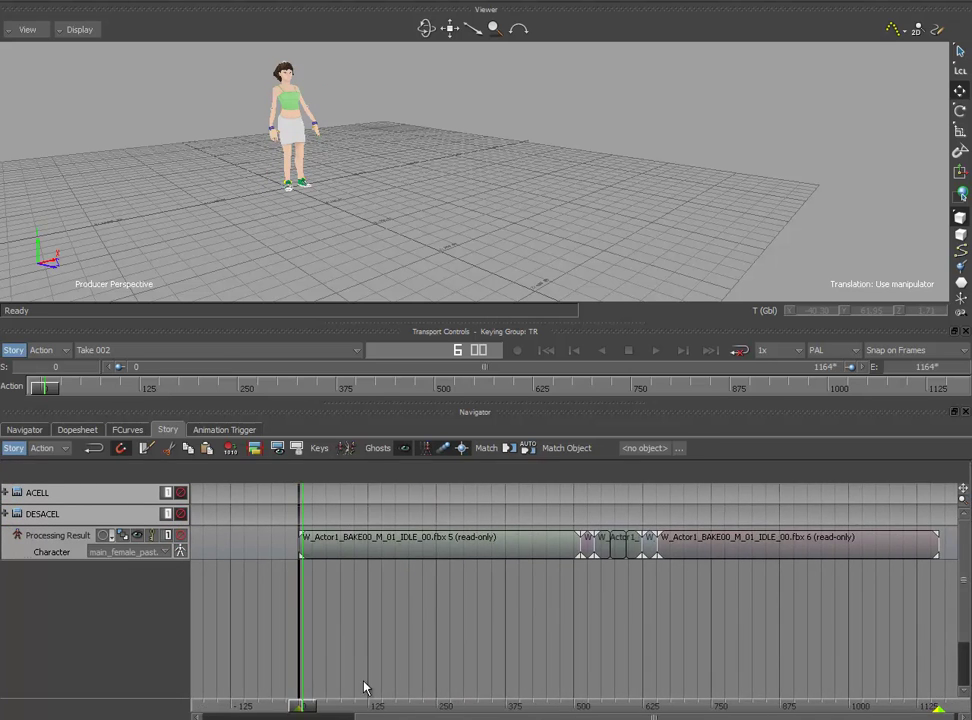
{"action": "left_click_drag", "start_coordinate": [303, 710], "coordinate": [586, 705]}
{"action": "scroll", "coordinate": [601, 562], "scroll_direction": "up", "scroll_amount": 2}
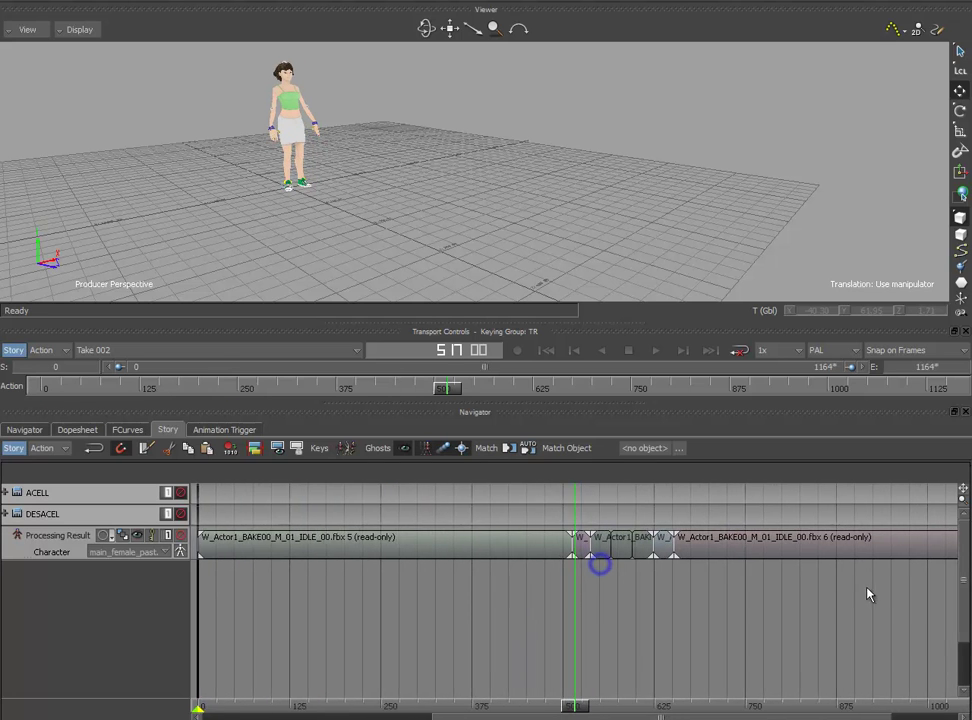
{"action": "left_click", "coordinate": [361, 550]}
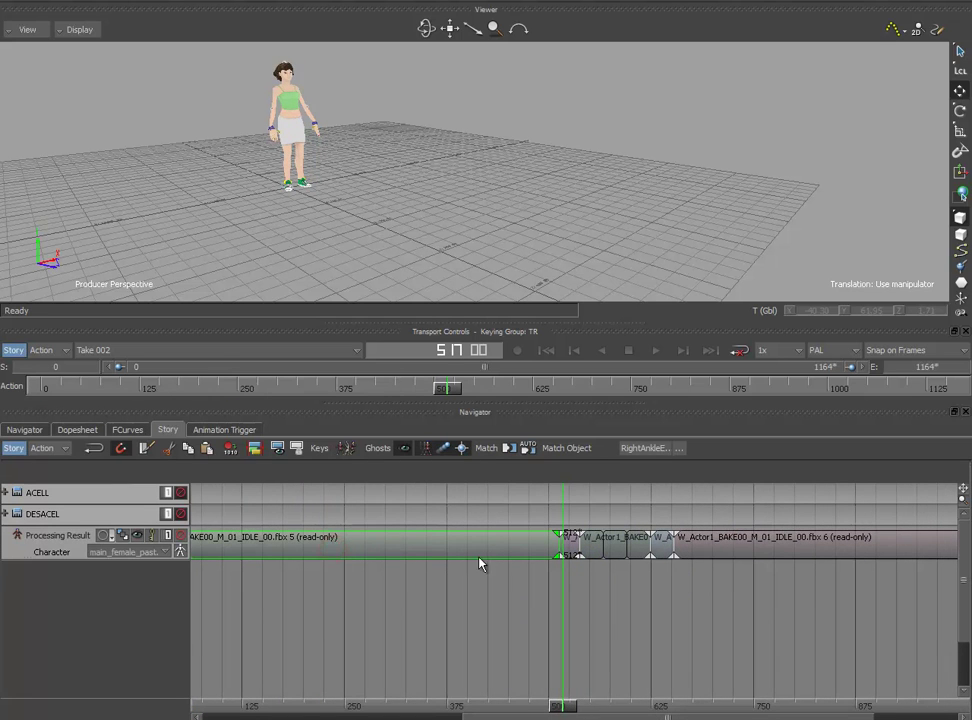
{"action": "scroll", "coordinate": [480, 563], "scroll_direction": "down", "scroll_amount": 2}
{"action": "scroll", "coordinate": [436, 612], "scroll_direction": "down", "scroll_amount": 1}
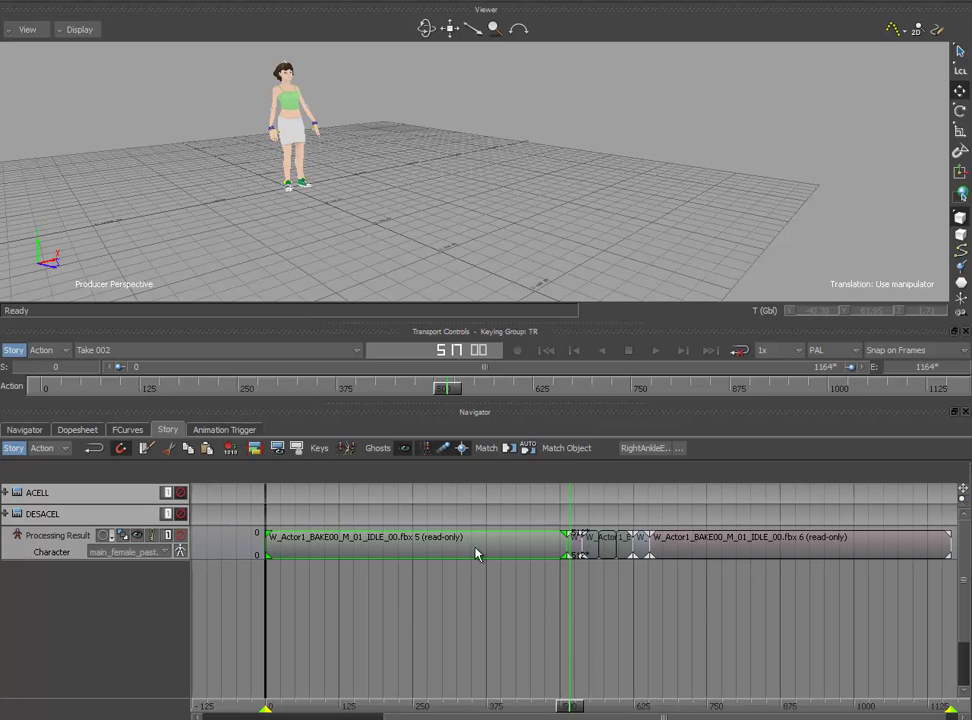
{"action": "mouse_move", "coordinate": [570, 708]}
{"action": "left_mouse_down"}
{"action": "mouse_move", "coordinate": [540, 700]}
{"action": "mouse_move", "coordinate": [577, 702]}
{"action": "left_mouse_up"}
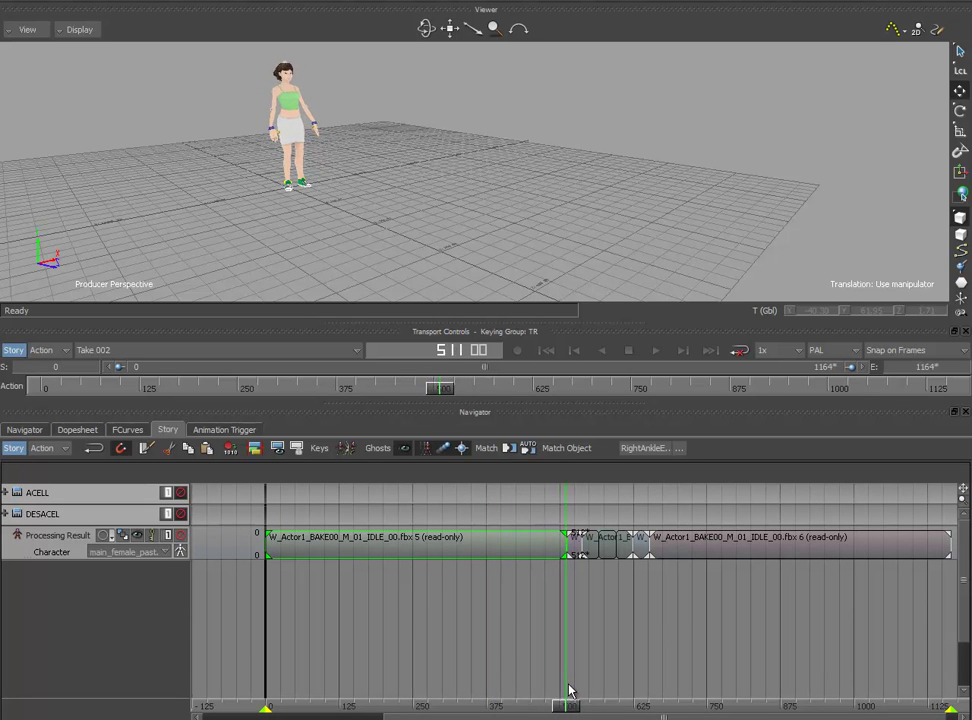
{"action": "left_click", "coordinate": [577, 542]}
{"action": "scroll", "coordinate": [587, 548], "scroll_direction": "up", "scroll_amount": 2}
{"action": "scroll", "coordinate": [848, 575], "scroll_direction": "up", "scroll_amount": 1}
{"action": "scroll", "coordinate": [716, 586], "scroll_direction": "up", "scroll_amount": 1}
{"action": "scroll", "coordinate": [563, 648], "scroll_direction": "up", "scroll_amount": 1}
{"action": "left_click_drag", "start_coordinate": [503, 710], "coordinate": [552, 708]}
{"action": "left_click", "coordinate": [619, 550]}
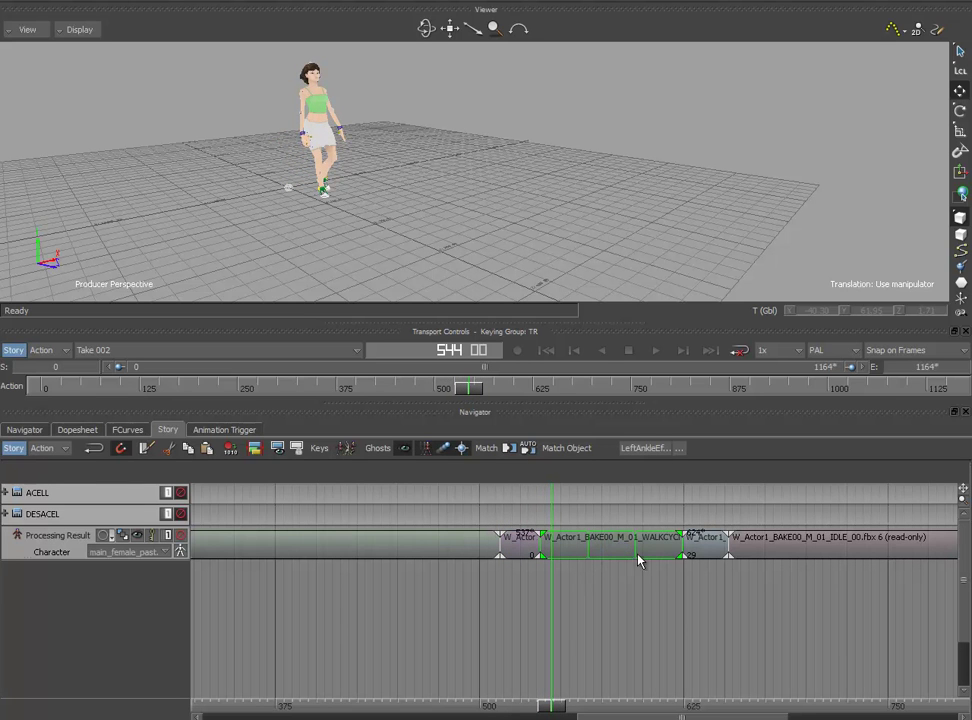
Scrub through the walk into the second IDLE clip, checking frames 652 to 667.
{"action": "left_click_drag", "start_coordinate": [552, 707], "coordinate": [682, 707]}
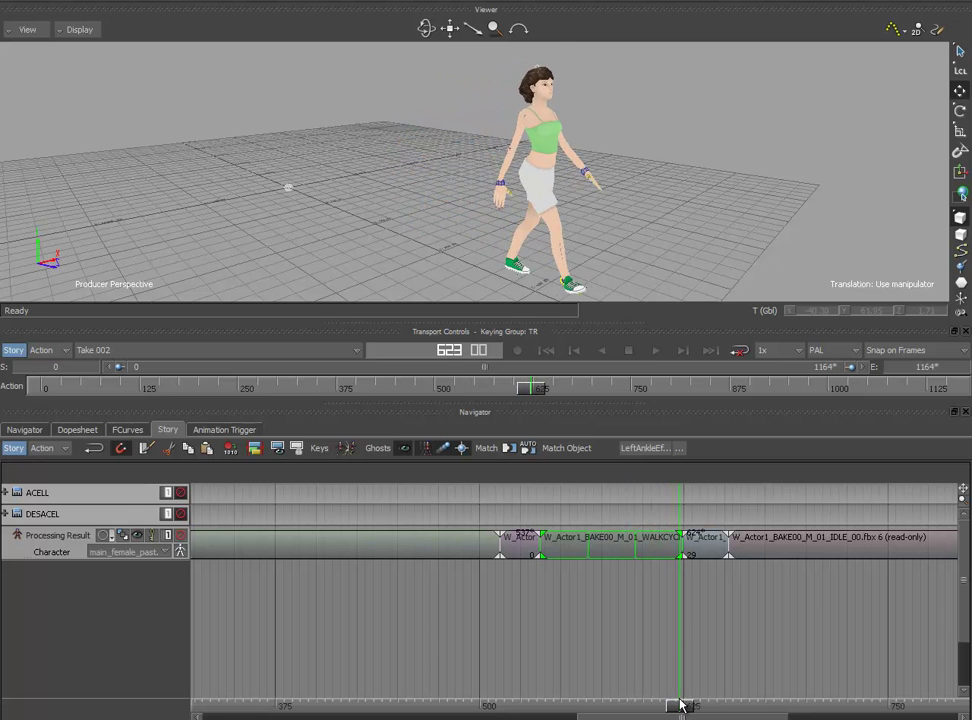
{"action": "mouse_move", "coordinate": [666, 241]}
{"action": "left_mouse_down"}
{"action": "mouse_move", "coordinate": [538, 208]}
{"action": "mouse_move", "coordinate": [505, 249]}
{"action": "mouse_move", "coordinate": [535, 242]}
{"action": "left_mouse_up"}
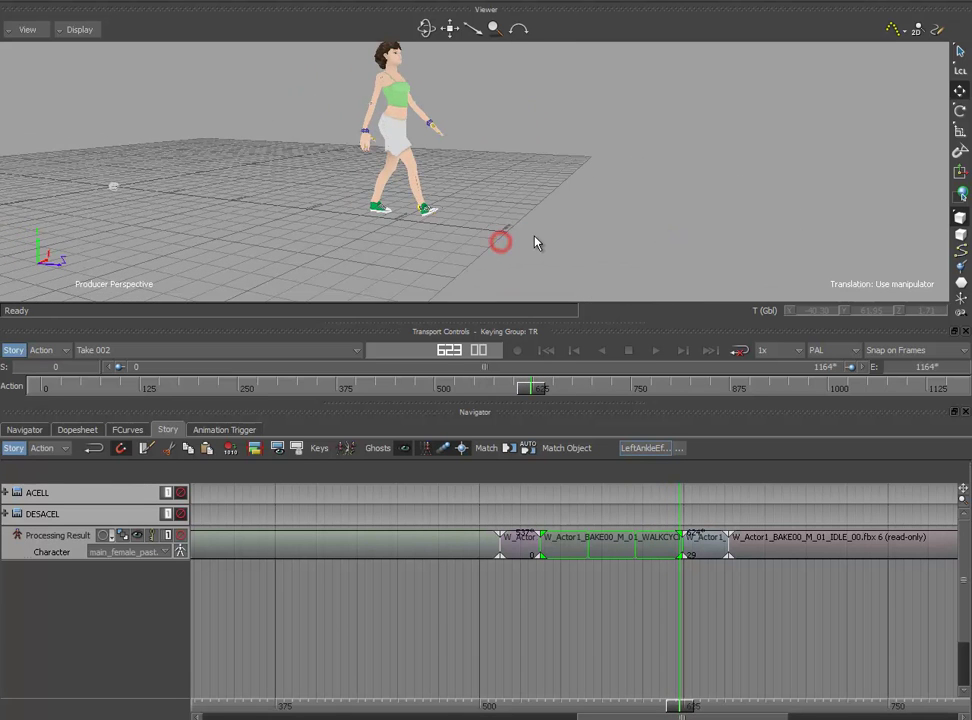
{"action": "left_click_drag", "start_coordinate": [670, 701], "coordinate": [710, 705]}
{"action": "left_click", "coordinate": [711, 548]}
{"action": "left_click", "coordinate": [726, 703]}
{"action": "left_click", "coordinate": [796, 550]}
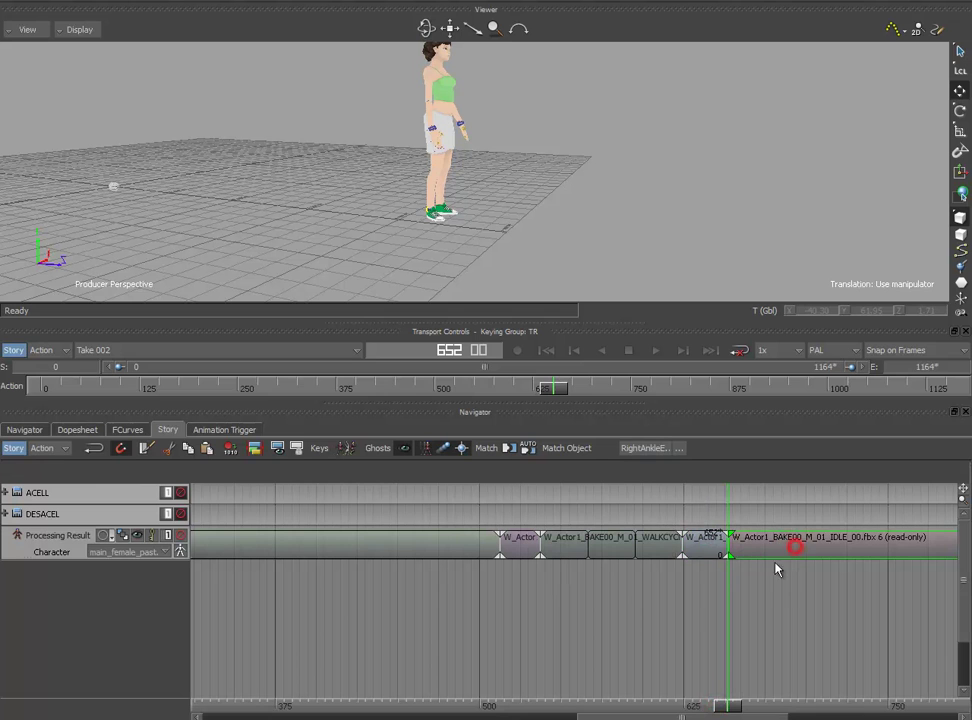
{"action": "left_click_drag", "start_coordinate": [720, 707], "coordinate": [780, 707]}
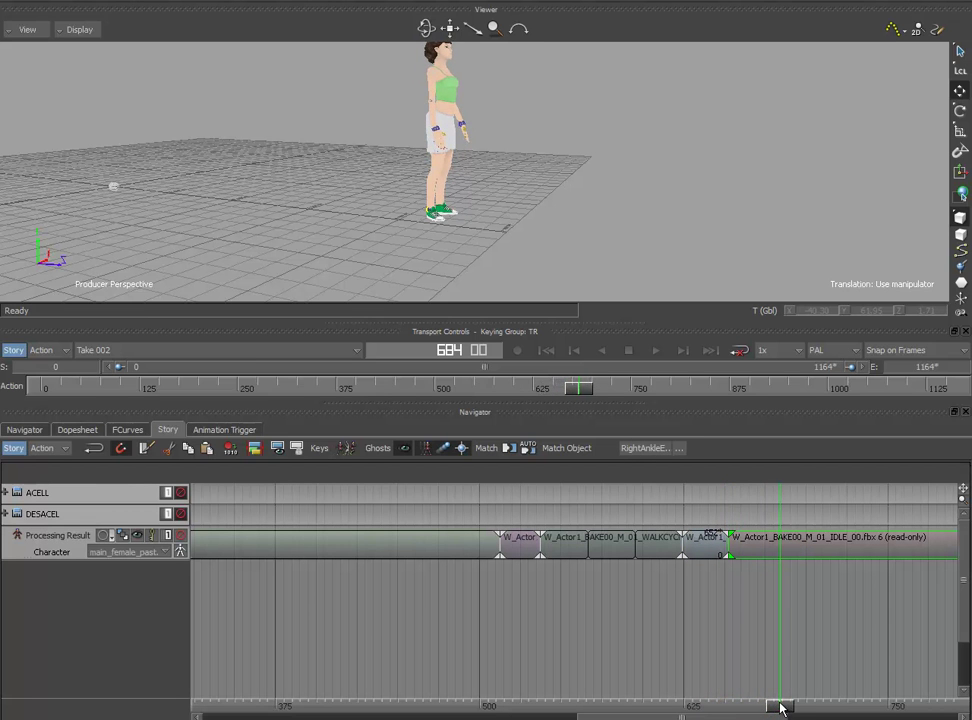
{"action": "left_click_drag", "start_coordinate": [568, 238], "coordinate": [518, 252], "text": "ctrl+shift"}
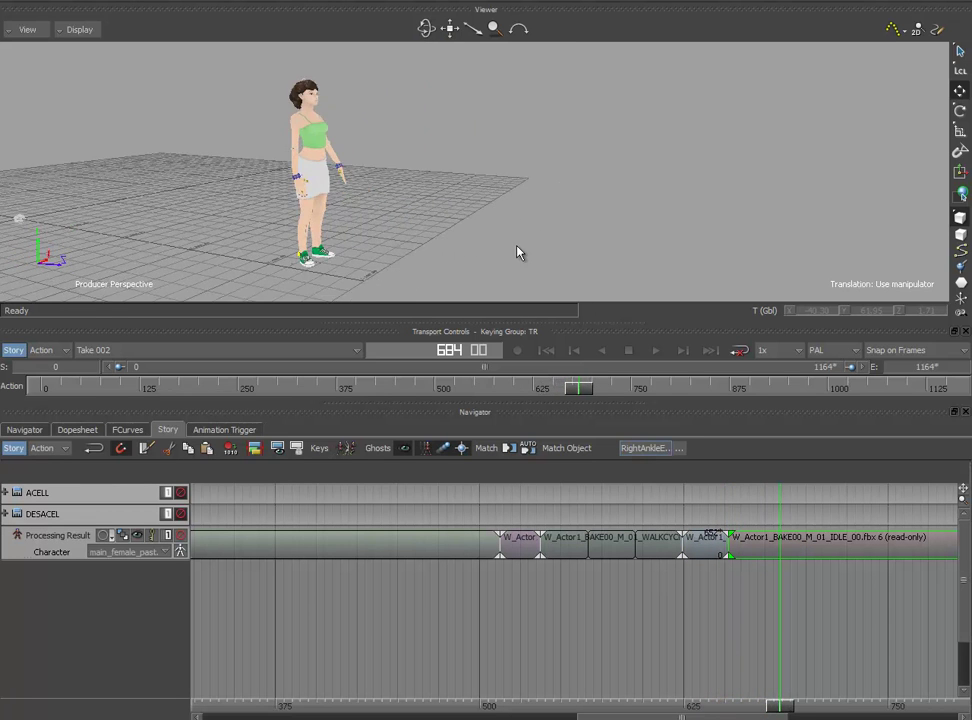
{"action": "left_click_drag", "start_coordinate": [783, 707], "coordinate": [731, 708]}
Select the idle, WALKCYCLE and W_Actor clips, then move the IDLE clip later.
{"action": "left_click", "coordinate": [416, 558]}
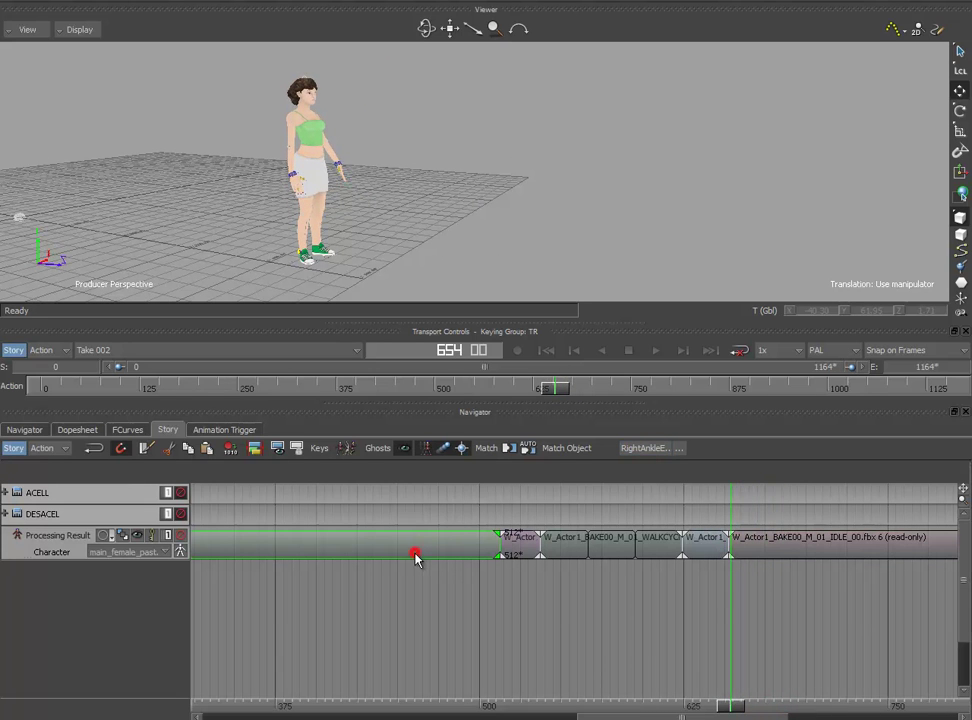
{"action": "left_click", "coordinate": [833, 554]}
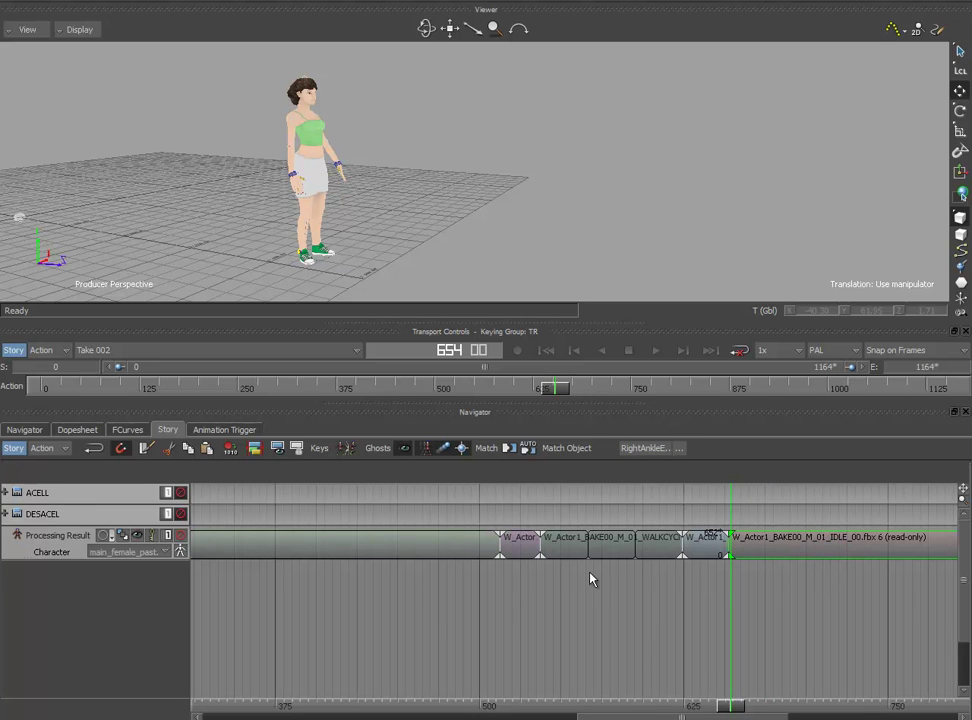
{"action": "left_click", "coordinate": [518, 543]}
{"action": "left_click", "coordinate": [600, 542]}
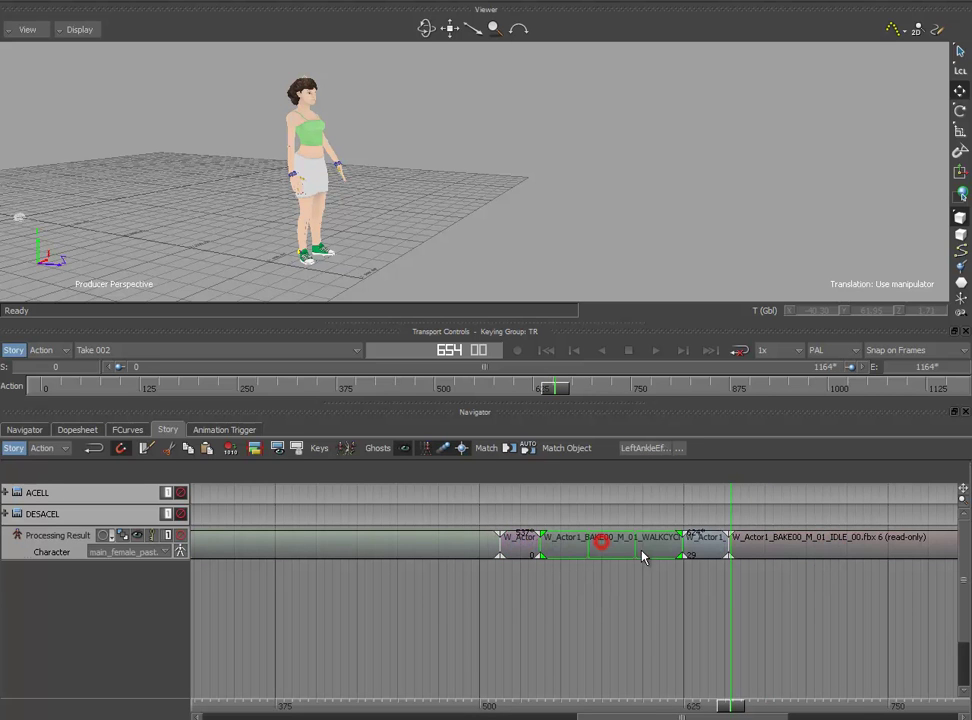
{"action": "left_click_drag", "start_coordinate": [800, 599], "coordinate": [651, 625], "text": "shift"}
{"action": "left_click", "coordinate": [549, 560]}
{"action": "left_click_drag", "start_coordinate": [543, 556], "coordinate": [697, 608]}
{"action": "mouse_move", "coordinate": [482, 707]}
{"action": "left_mouse_down"}
{"action": "mouse_move", "coordinate": [466, 707]}
{"action": "mouse_move", "coordinate": [518, 707]}
{"action": "mouse_move", "coordinate": [494, 707]}
{"action": "left_mouse_up"}
{"action": "left_click_drag", "start_coordinate": [514, 549], "coordinate": [597, 595]}
{"action": "left_click_drag", "start_coordinate": [516, 545], "coordinate": [566, 549]}
Extend the walk clip's end to 784 and slide the IDLE clip to start near frame 770.
{"action": "left_click_drag", "start_coordinate": [497, 708], "coordinate": [600, 700]}
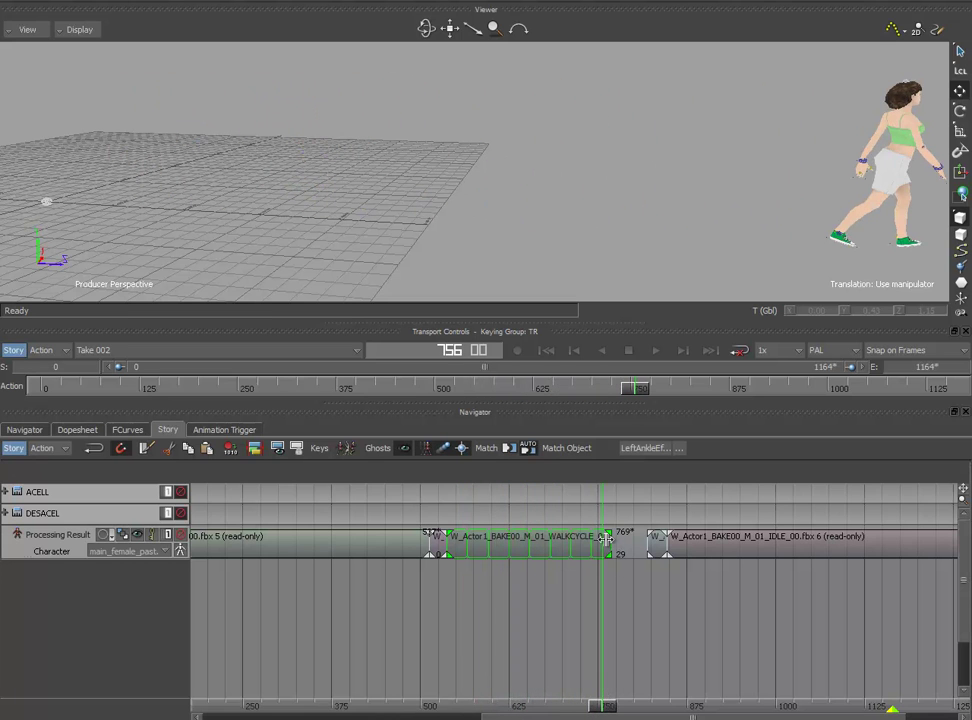
{"action": "left_click_drag", "start_coordinate": [607, 540], "coordinate": [615, 540]}
{"action": "left_click_drag", "start_coordinate": [603, 706], "coordinate": [612, 706]}
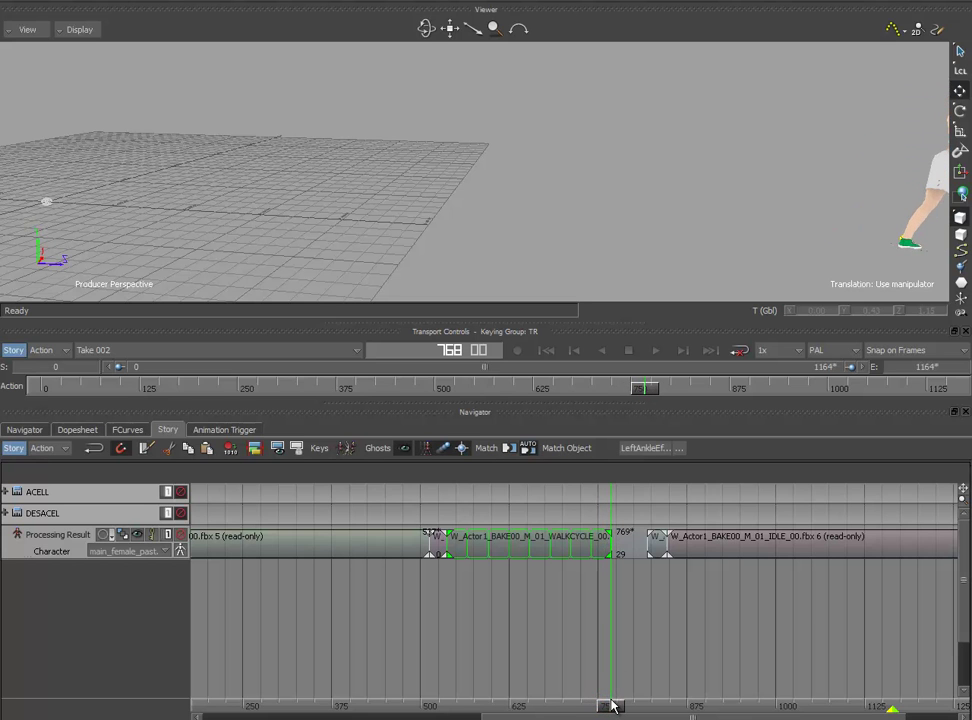
{"action": "left_click_drag", "start_coordinate": [666, 568], "coordinate": [574, 626], "text": "shift"}
{"action": "left_click_drag", "start_coordinate": [603, 560], "coordinate": [570, 557]}
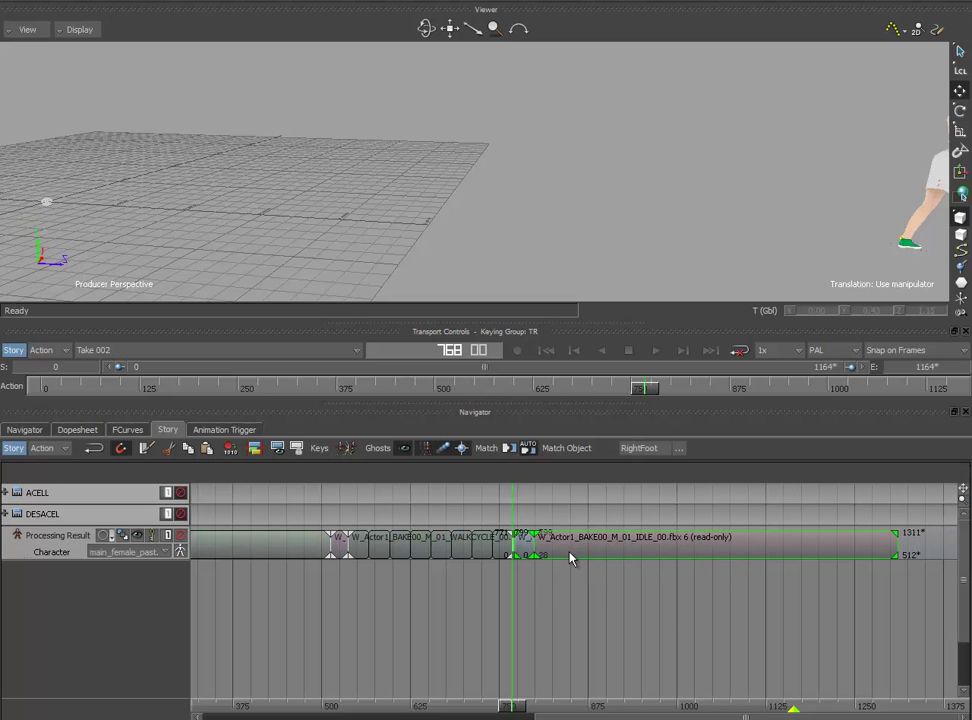
{"action": "mouse_move", "coordinate": [518, 564]}
{"action": "left_mouse_down", "text": "ctrl"}
{"action": "mouse_move", "coordinate": [587, 582]}
{"action": "mouse_move", "coordinate": [368, 573]}
{"action": "mouse_move", "coordinate": [543, 604]}
{"action": "left_mouse_up", "text": "ctrl"}
{"action": "left_click_drag", "start_coordinate": [480, 545], "coordinate": [488, 550]}
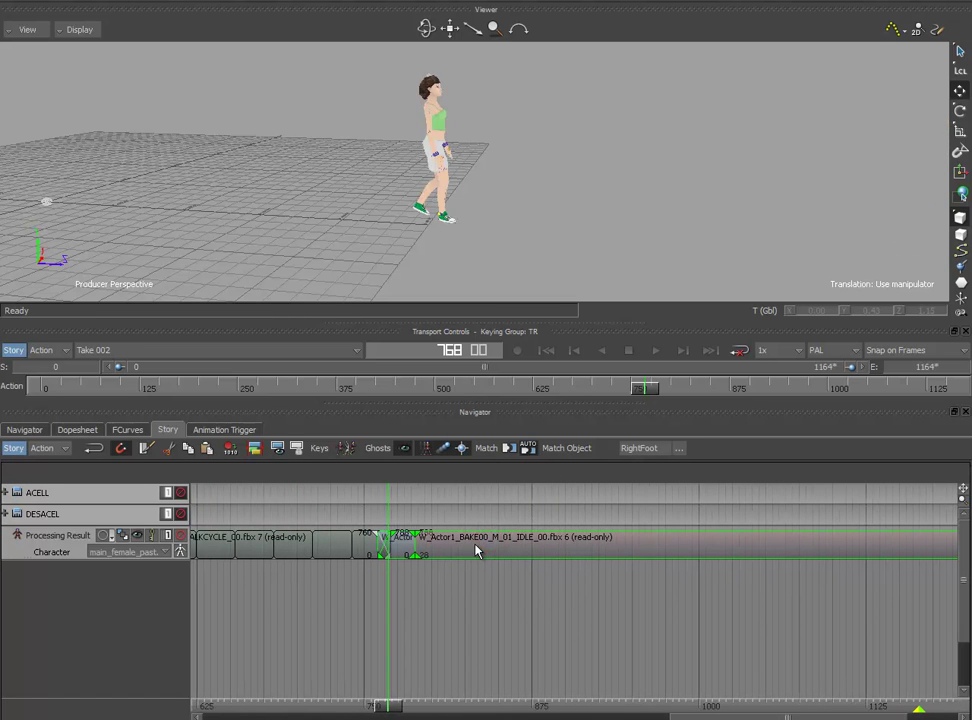
{"action": "left_click_drag", "start_coordinate": [389, 707], "coordinate": [405, 707]}
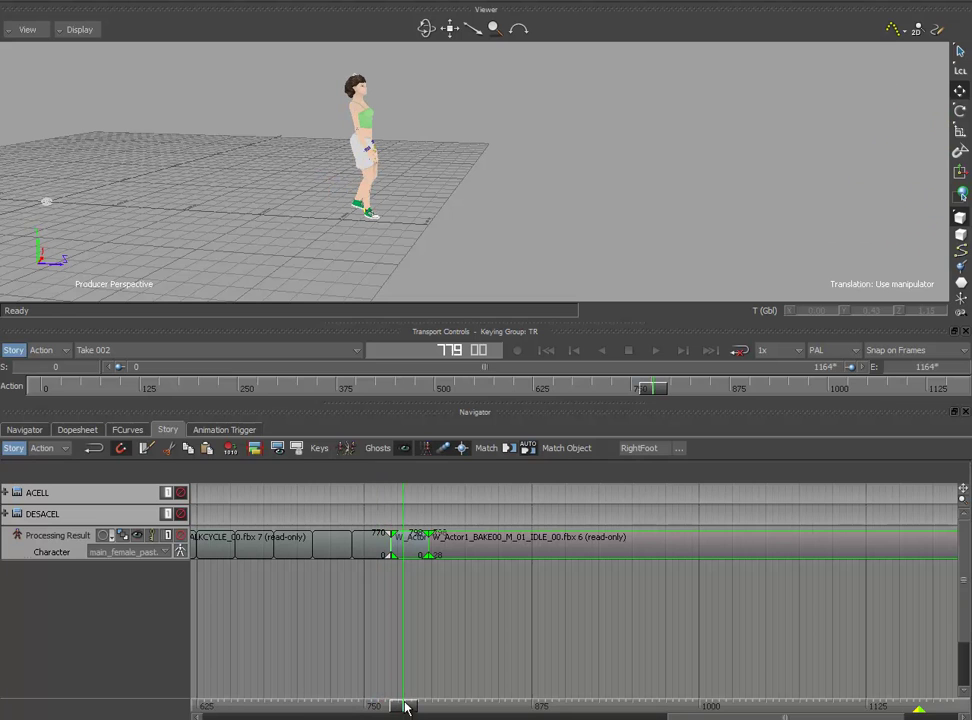
Match the DESACEL transition clip to the walk on RightFoot.
{"action": "left_click", "coordinate": [409, 550]}
{"action": "left_click", "coordinate": [510, 450]}
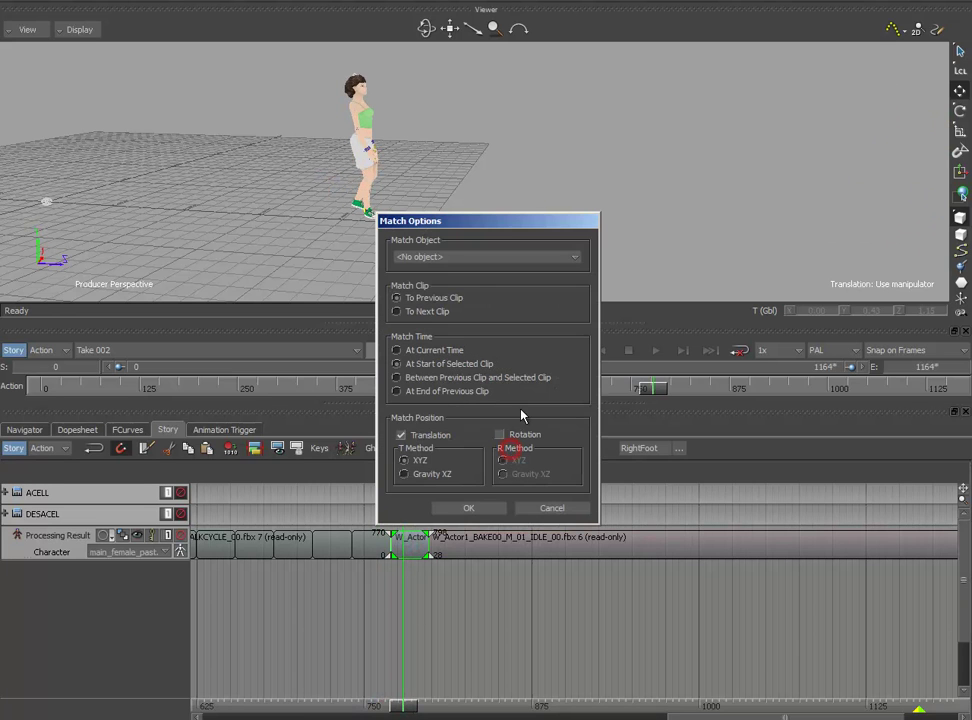
{"action": "left_click", "coordinate": [469, 262]}
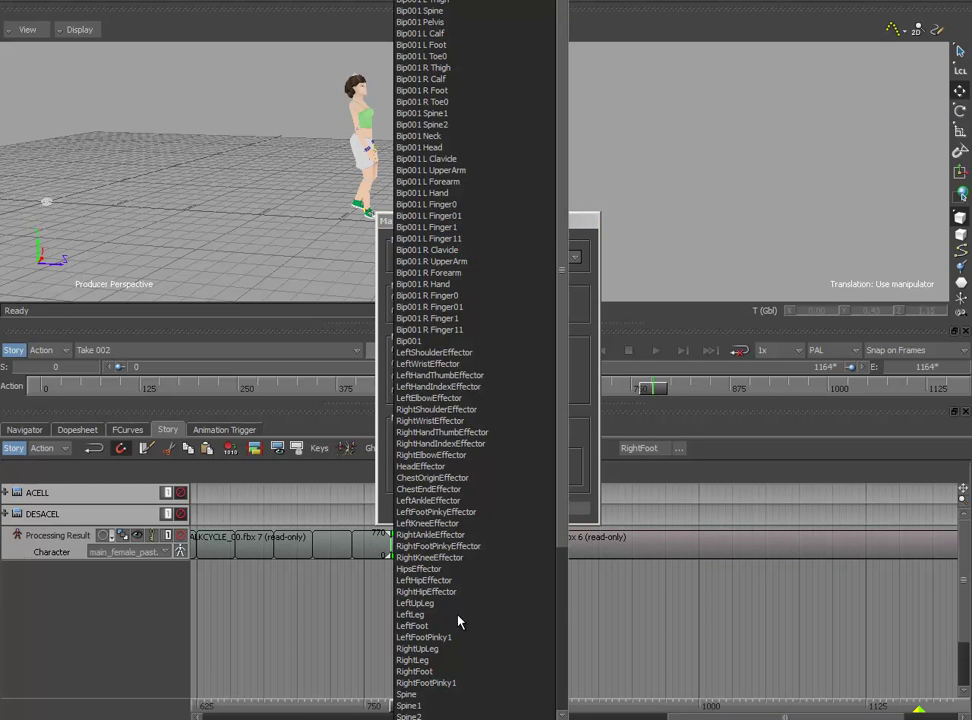
{"action": "left_click", "coordinate": [420, 672]}
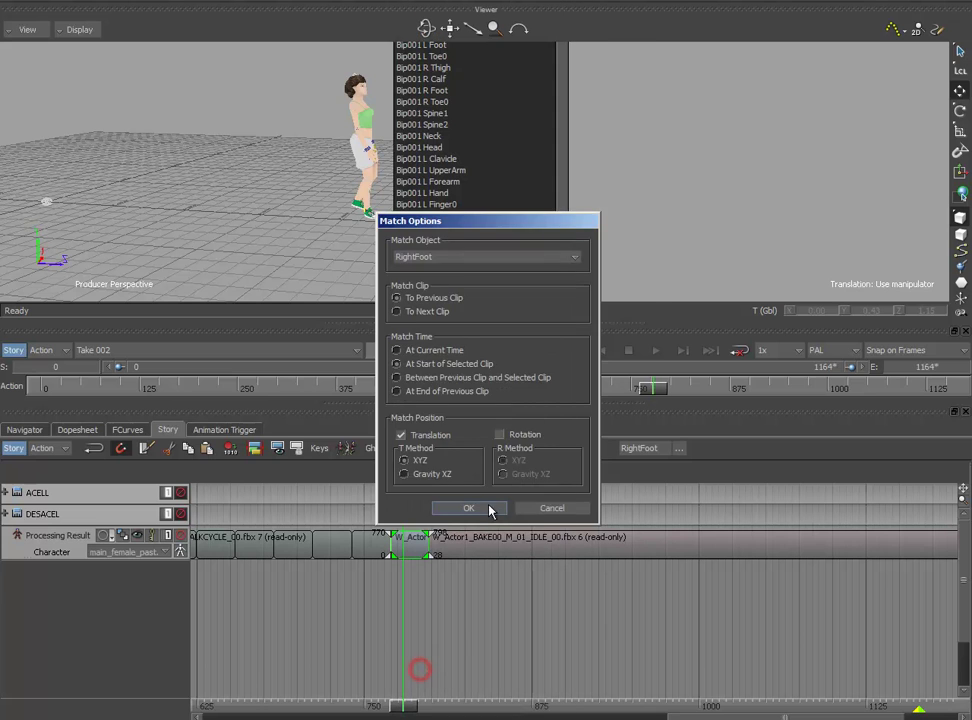
{"action": "left_click", "coordinate": [474, 508]}
{"action": "left_click_drag", "start_coordinate": [557, 193], "coordinate": [434, 186]}
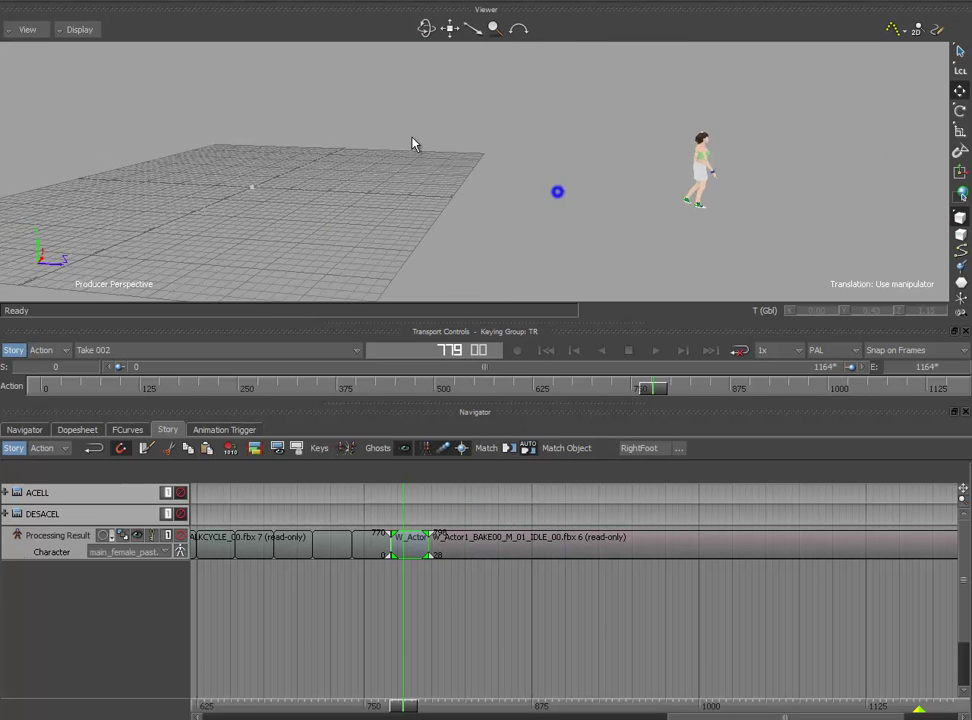
{"action": "mouse_move", "coordinate": [407, 712]}
{"action": "left_mouse_down"}
{"action": "mouse_move", "coordinate": [419, 714]}
{"action": "mouse_move", "coordinate": [406, 712]}
{"action": "left_mouse_up"}
Enable Ghosts on the track, review the walk, and select the IDLE_00 clip.
{"action": "left_click", "coordinate": [137, 535]}
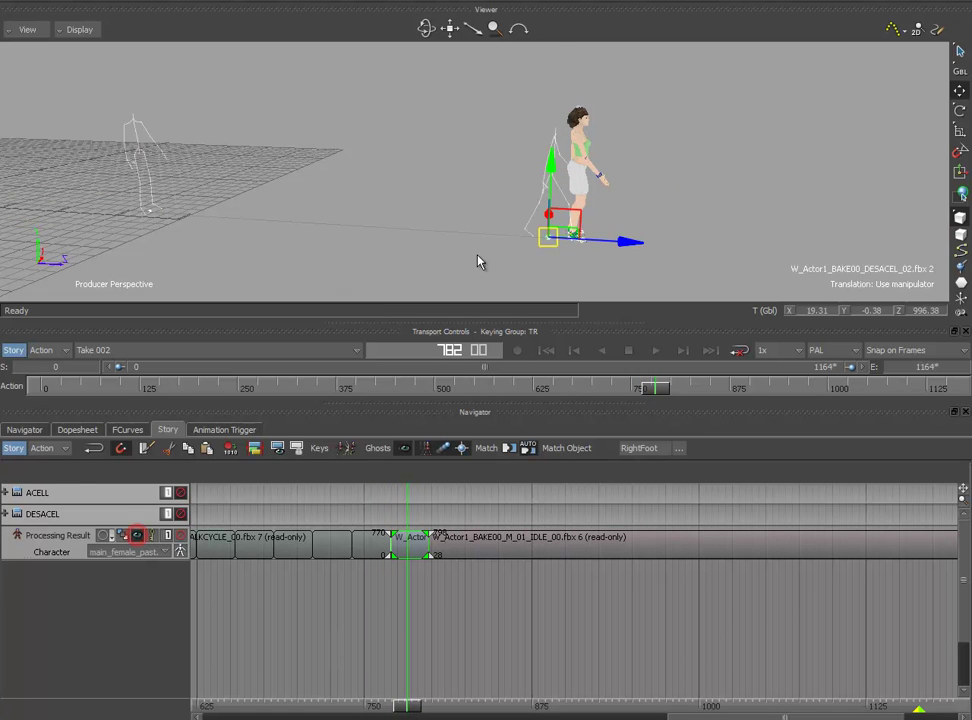
{"action": "mouse_move", "coordinate": [478, 243]}
{"action": "left_mouse_down"}
{"action": "mouse_move", "coordinate": [527, 238]}
{"action": "mouse_move", "coordinate": [399, 236]}
{"action": "mouse_move", "coordinate": [419, 230]}
{"action": "mouse_move", "coordinate": [493, 259]}
{"action": "mouse_move", "coordinate": [471, 249]}
{"action": "mouse_move", "coordinate": [480, 252]}
{"action": "mouse_move", "coordinate": [474, 263]}
{"action": "left_mouse_up"}
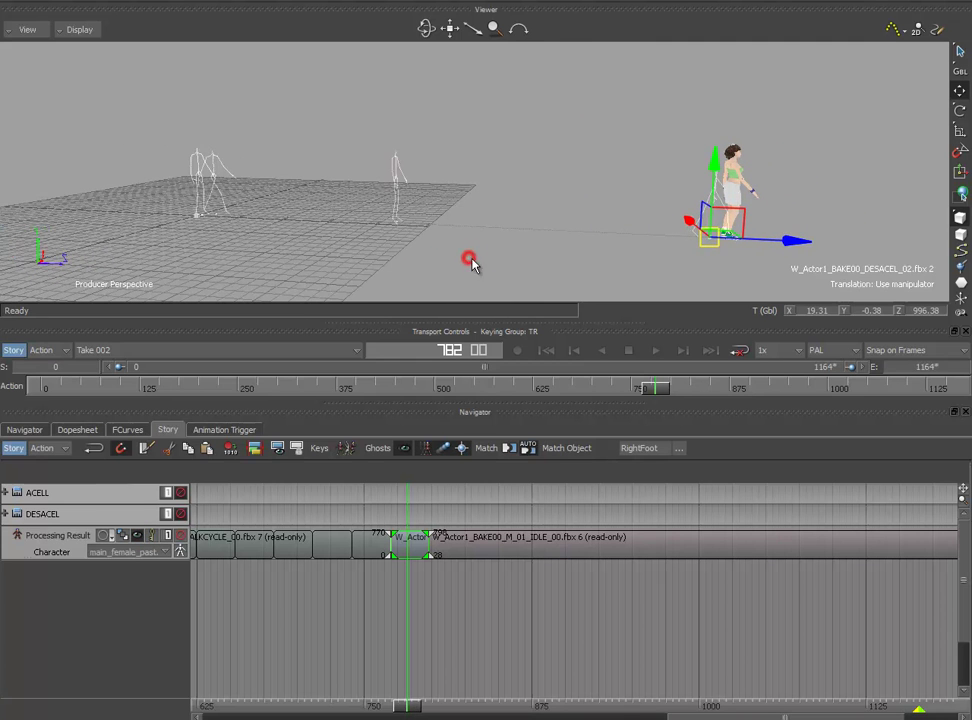
{"action": "left_click_drag", "start_coordinate": [623, 601], "coordinate": [495, 572]}
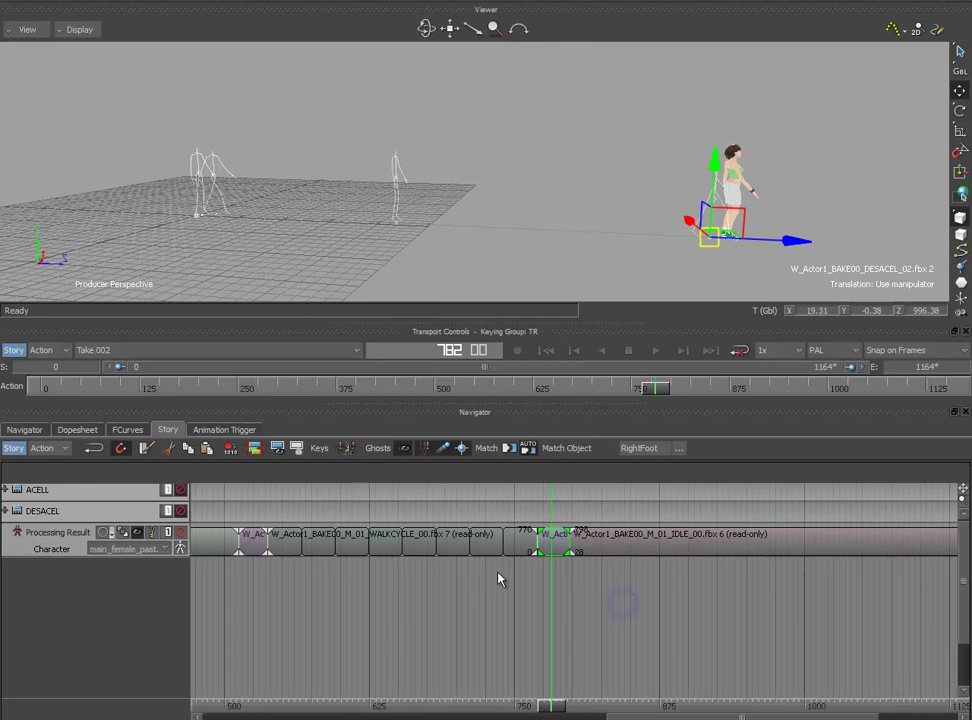
{"action": "mouse_move", "coordinate": [552, 713]}
{"action": "left_mouse_down"}
{"action": "mouse_move", "coordinate": [219, 664]}
{"action": "mouse_move", "coordinate": [538, 666]}
{"action": "mouse_move", "coordinate": [542, 701]}
{"action": "mouse_move", "coordinate": [595, 704]}
{"action": "left_mouse_up"}
{"action": "left_click", "coordinate": [568, 280]}
{"action": "left_click", "coordinate": [625, 547]}
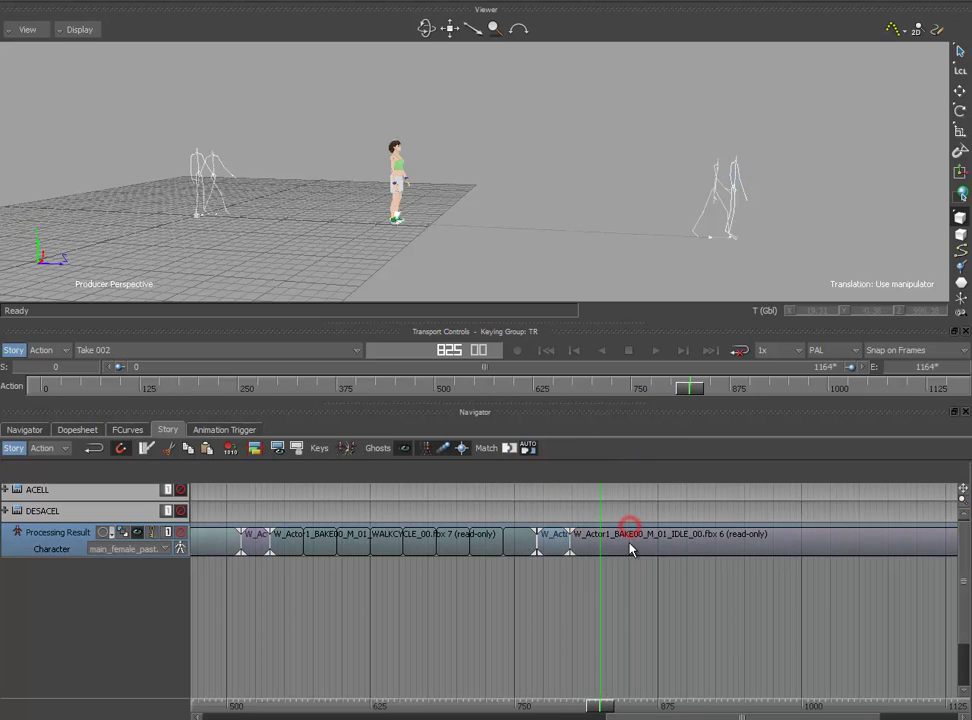
Match the IDLE clip to the walk on RightFoot, then zoom out Story to review.
{"action": "left_click", "coordinate": [507, 449]}
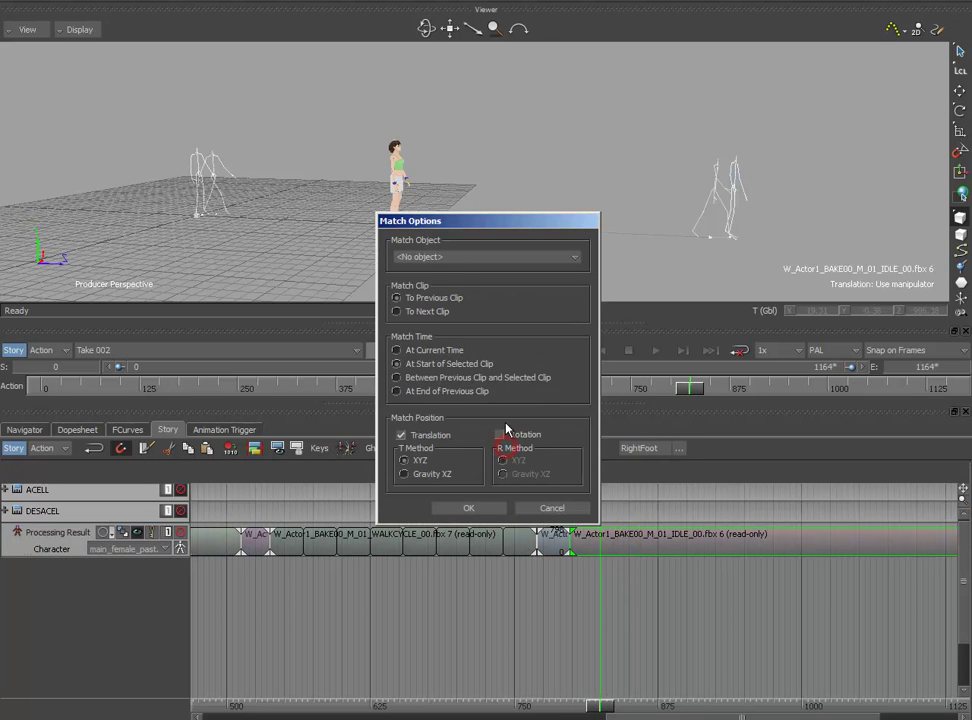
{"action": "left_click", "coordinate": [464, 262]}
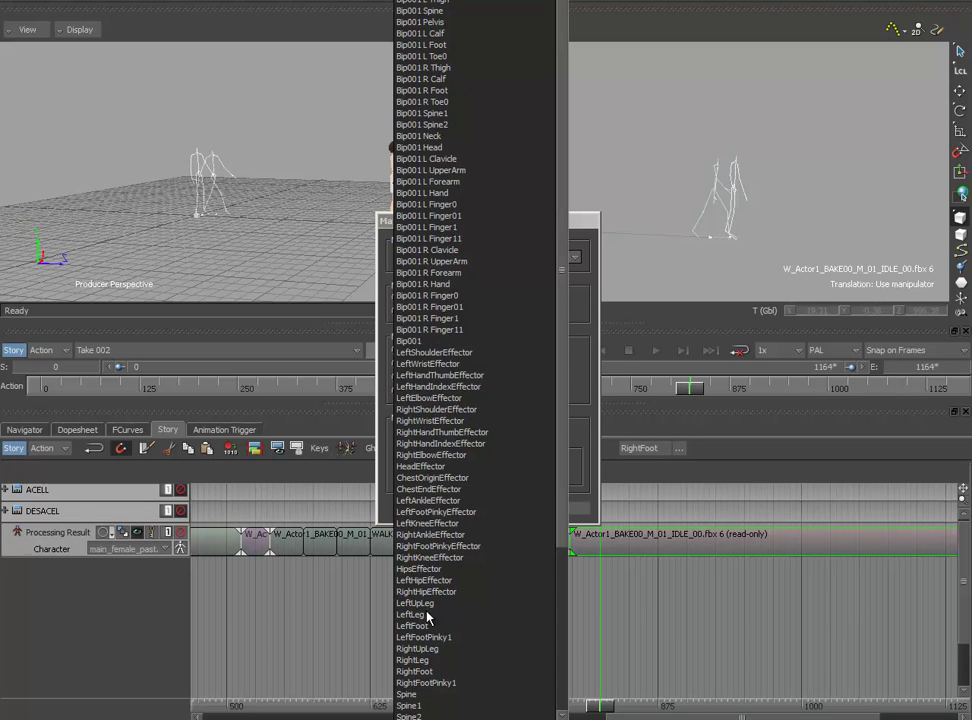
{"action": "left_click", "coordinate": [424, 671]}
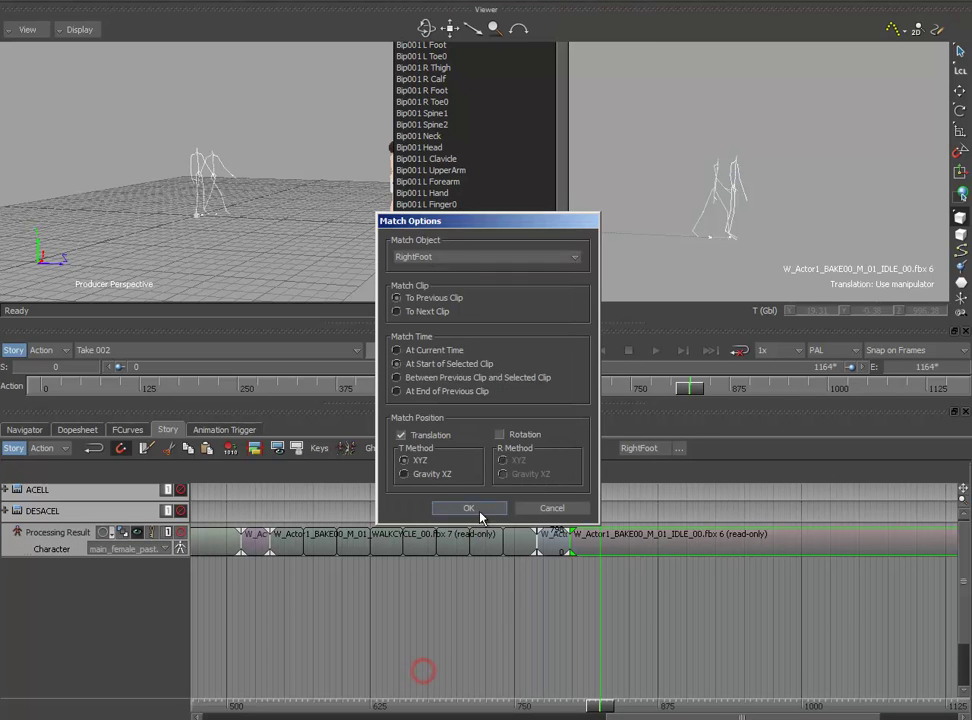
{"action": "left_click", "coordinate": [479, 512]}
{"action": "mouse_move", "coordinate": [599, 707]}
{"action": "left_mouse_down"}
{"action": "mouse_move", "coordinate": [569, 707]}
{"action": "mouse_move", "coordinate": [666, 707]}
{"action": "mouse_move", "coordinate": [479, 690]}
{"action": "left_mouse_up"}
{"action": "mouse_move", "coordinate": [568, 613]}
{"action": "left_mouse_down"}
{"action": "mouse_move", "coordinate": [456, 583]}
{"action": "mouse_move", "coordinate": [480, 577]}
{"action": "left_mouse_up"}
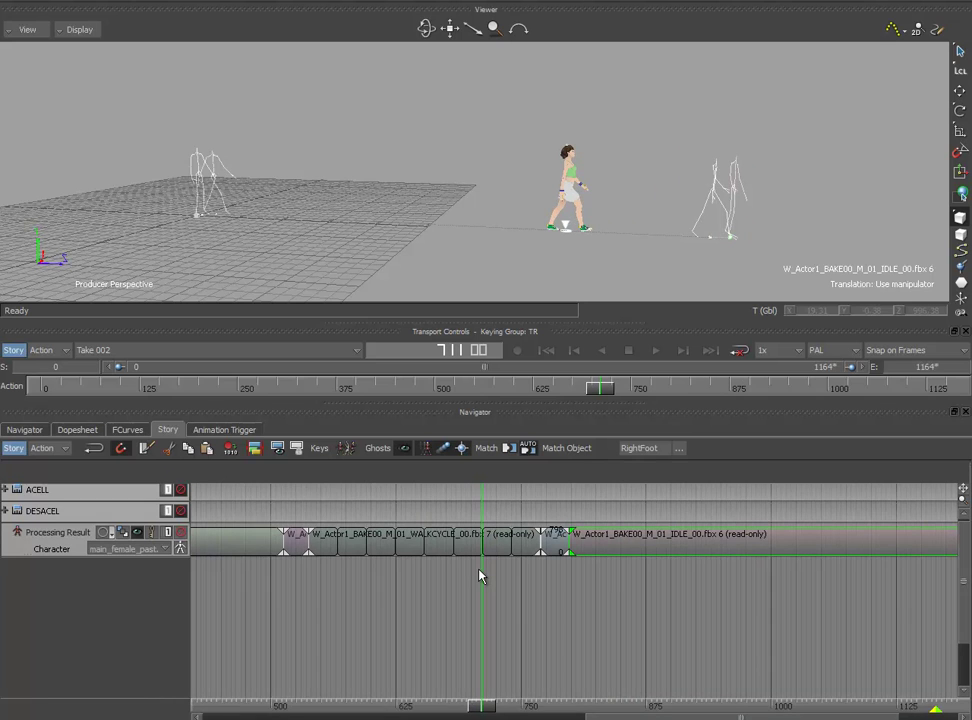
{"action": "left_click_drag", "start_coordinate": [586, 616], "coordinate": [488, 581], "text": "ctrl"}
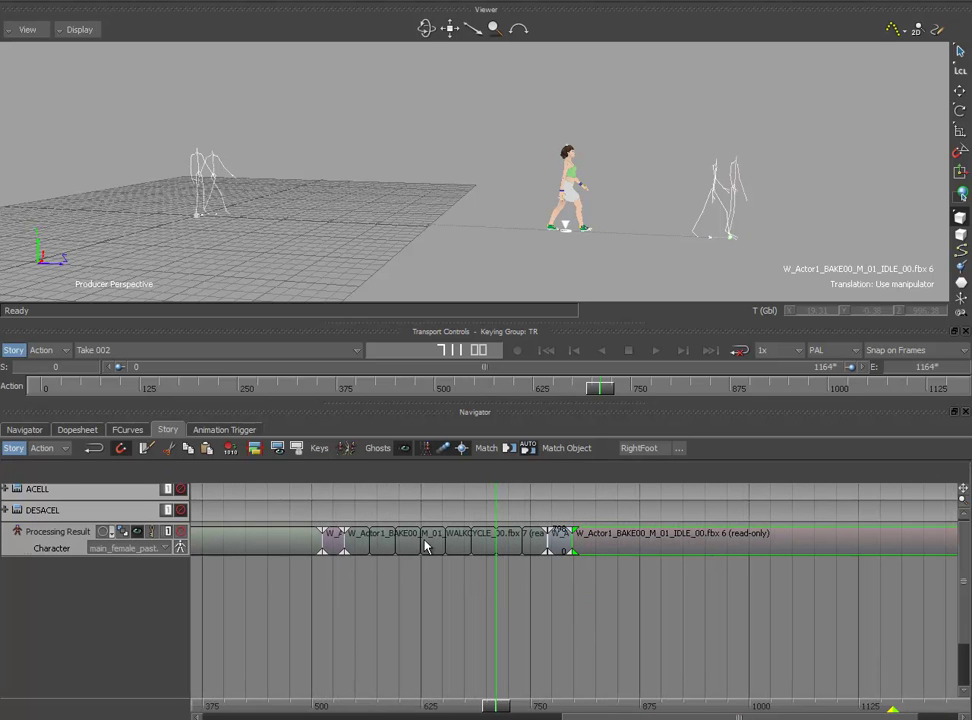